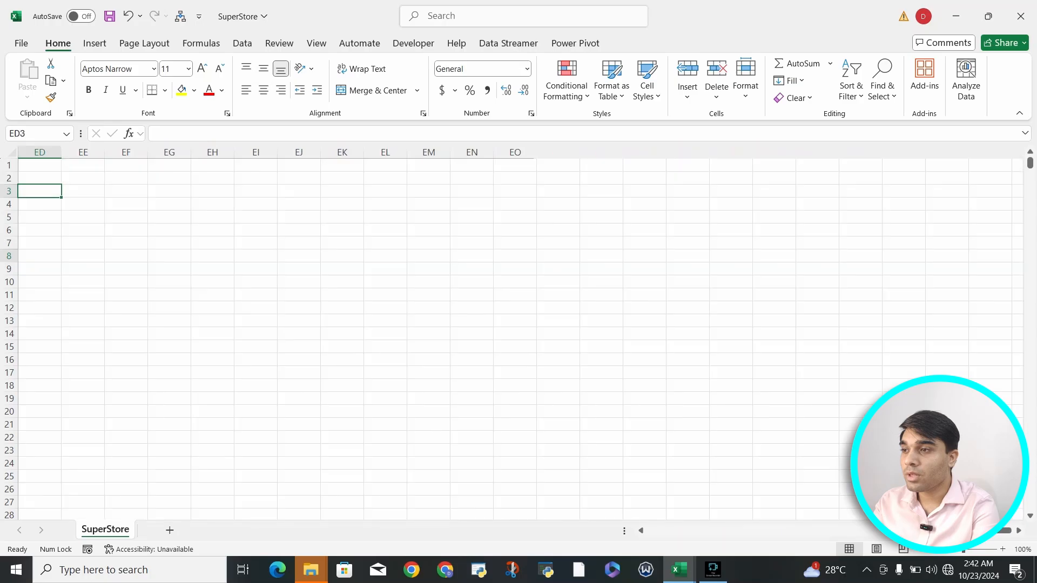
key(Left)
key(Left)
key(Left)
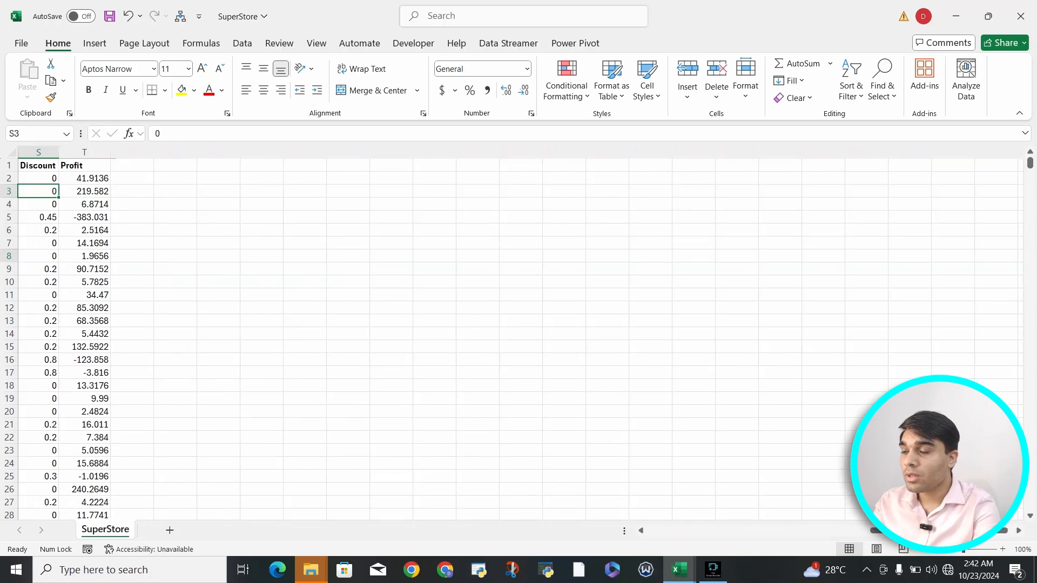
Step: Format the Sales, Quantity, Discount and Profit values in Q2:T9995 as Number with adjusted decimals
key(Right)
key(Up)
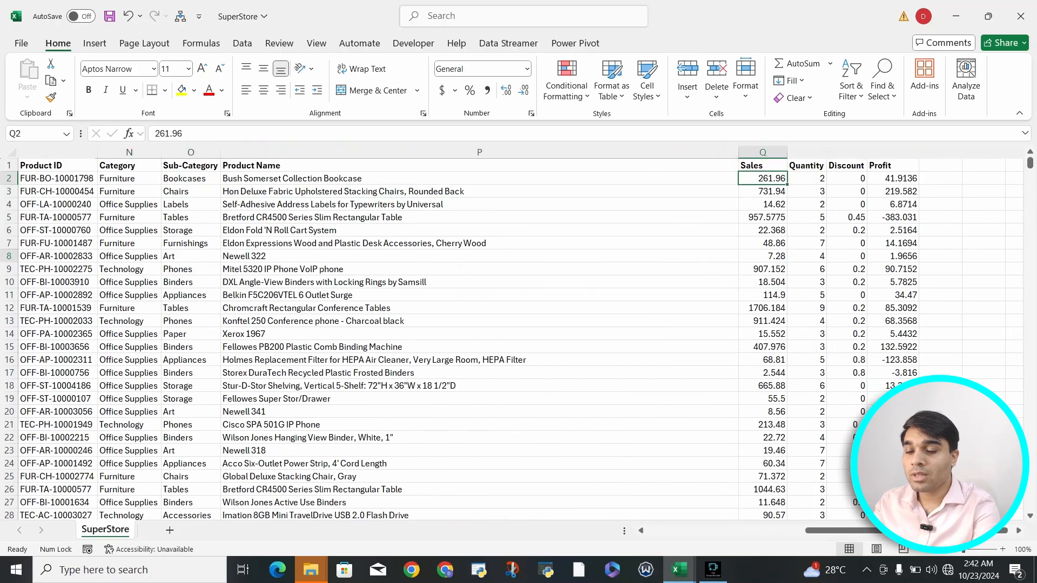
key(ctrl+shift+Right)
key(ctrl+shift+Down)
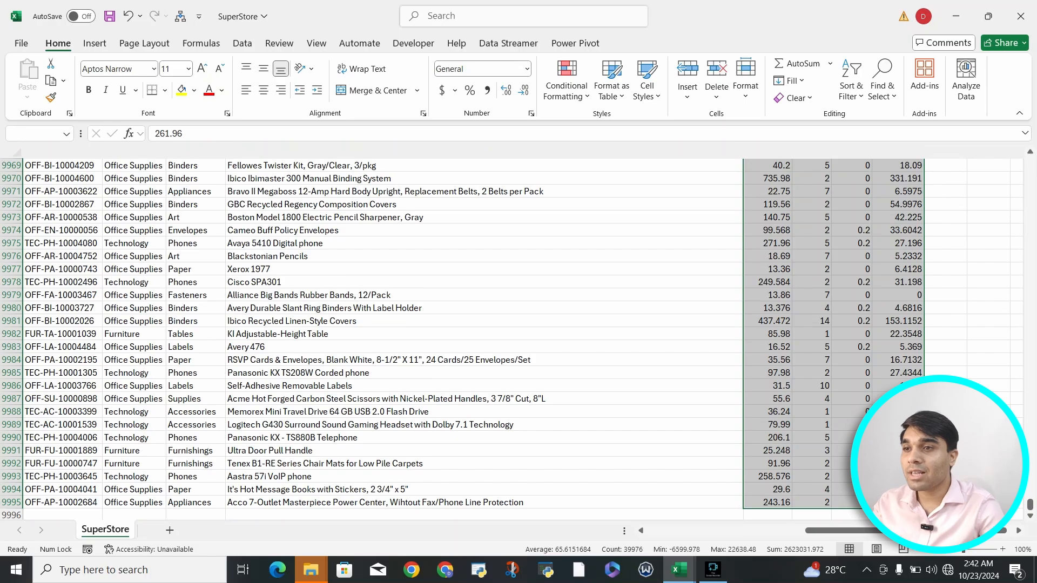
key(ctrl+BackSpace)
click(505, 90)
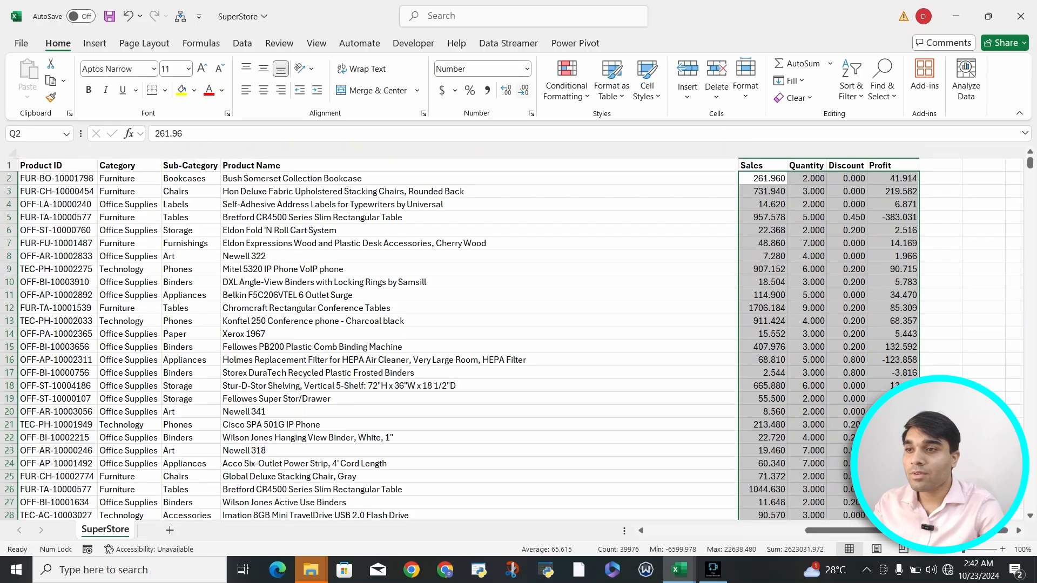
click(524, 90)
click(508, 217)
scroll(508, 217, left, 12)
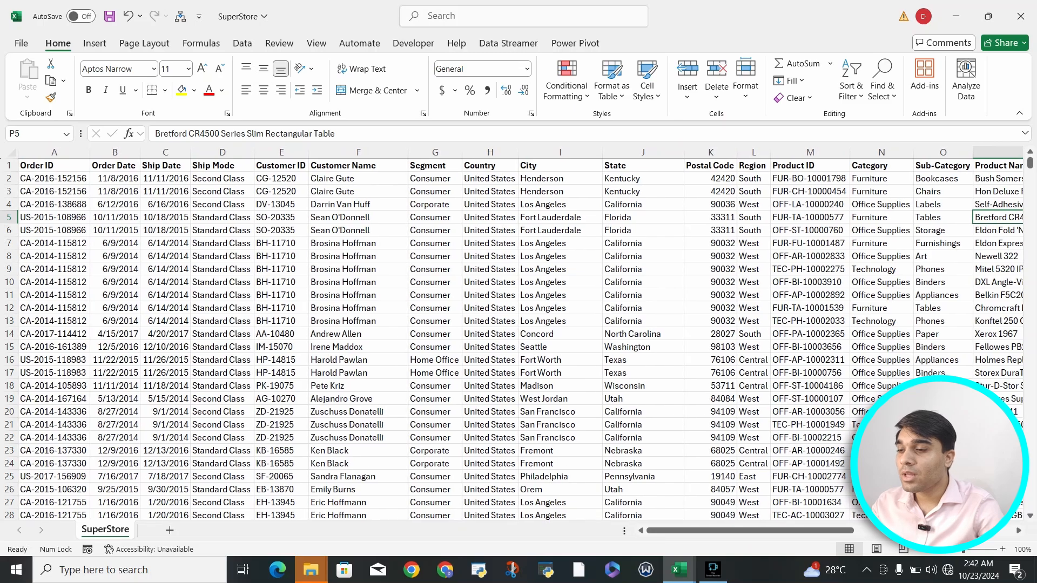
click(166, 179)
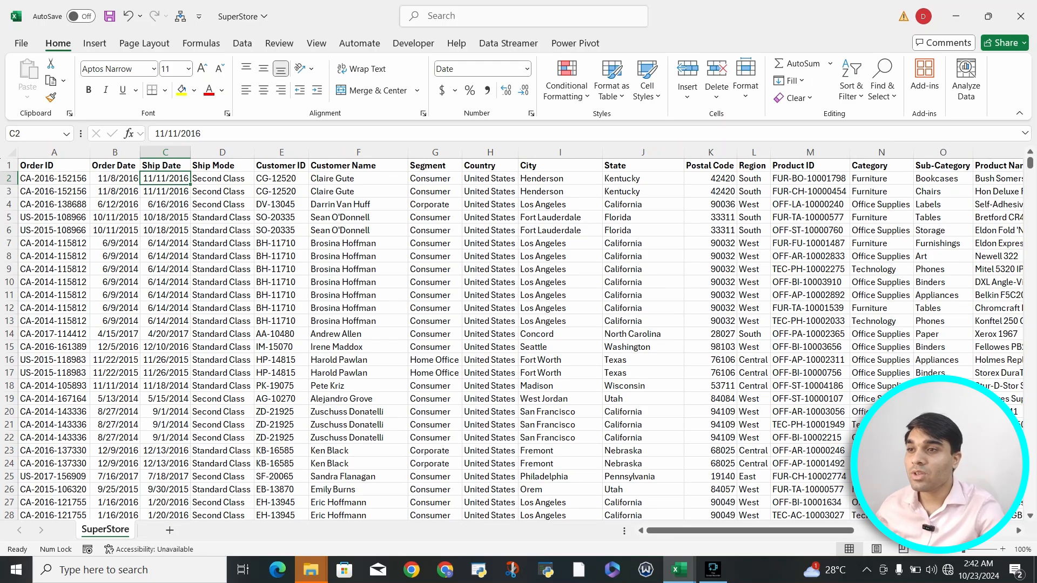
Step: Create a PivotTable from the SuperStore data range on a new worksheet
click(94, 43)
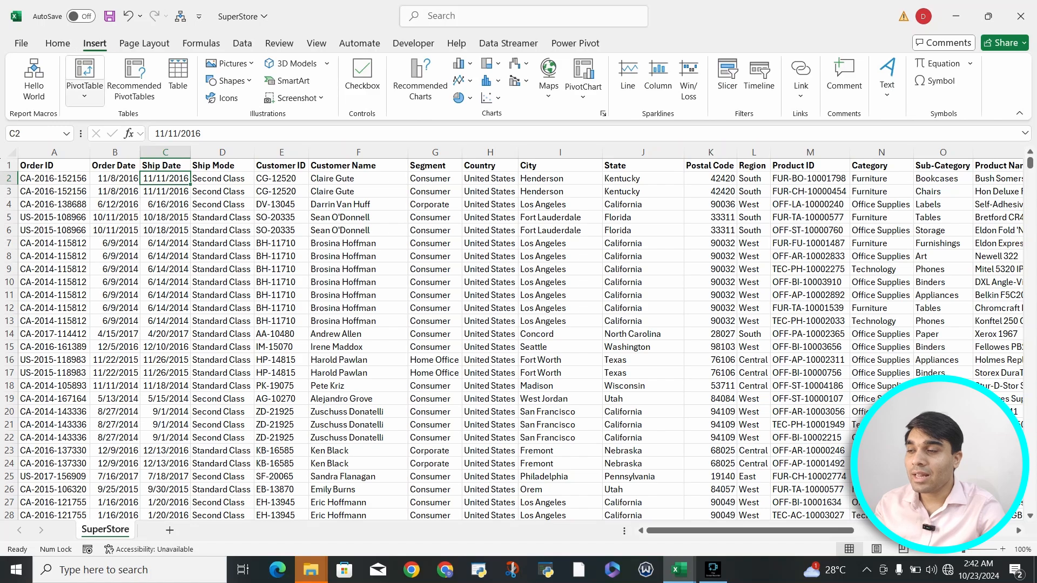
click(84, 96)
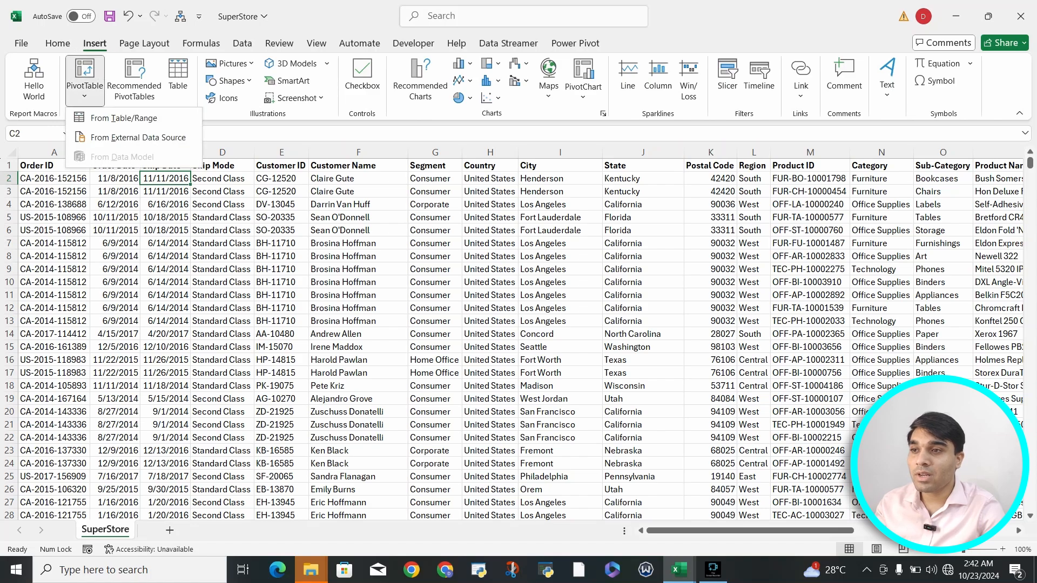
click(124, 118)
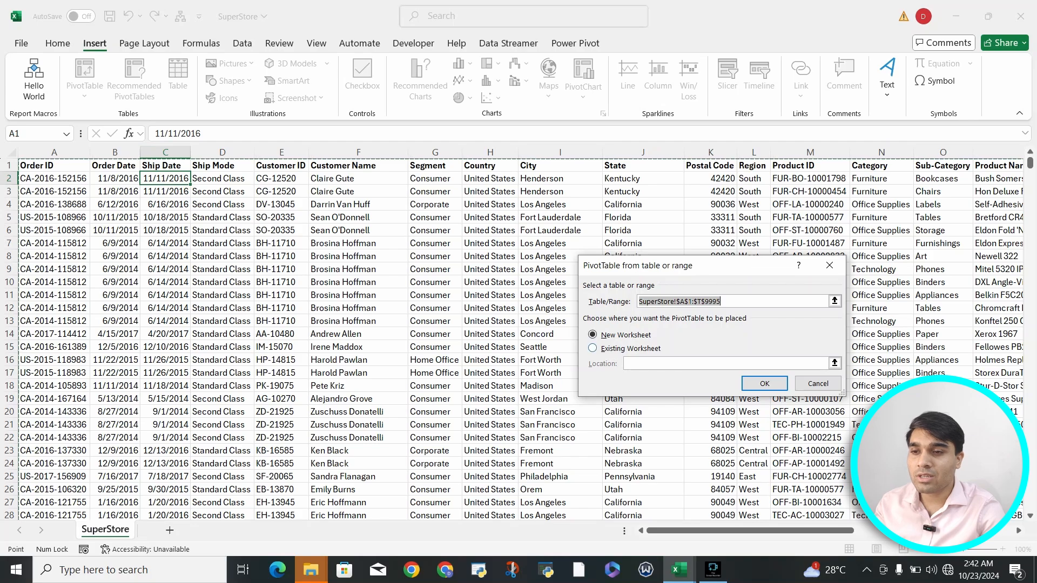
click(764, 383)
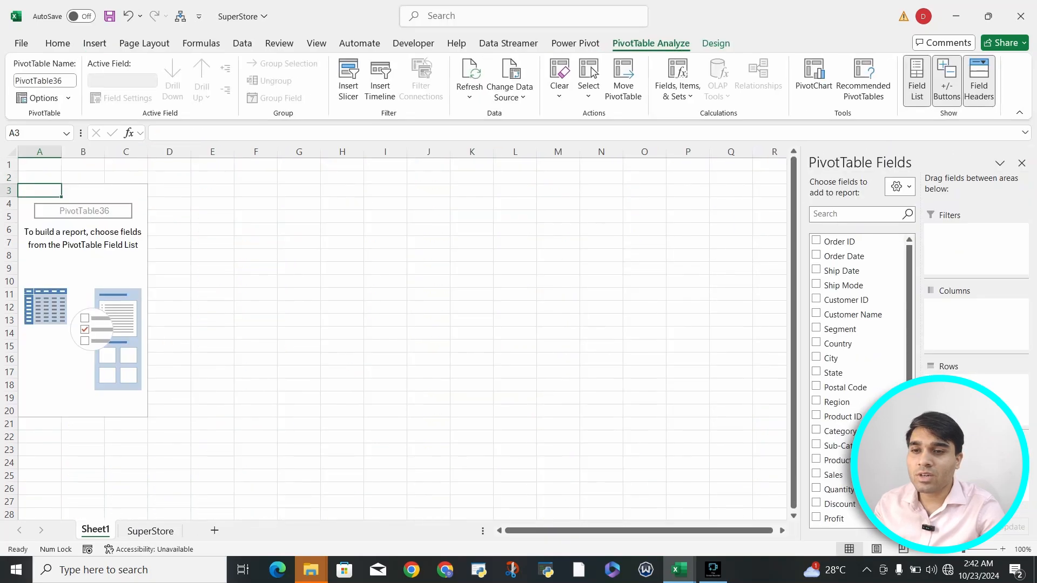
Step: Add Region as row labels and Sum of Sales as values
click(834, 401)
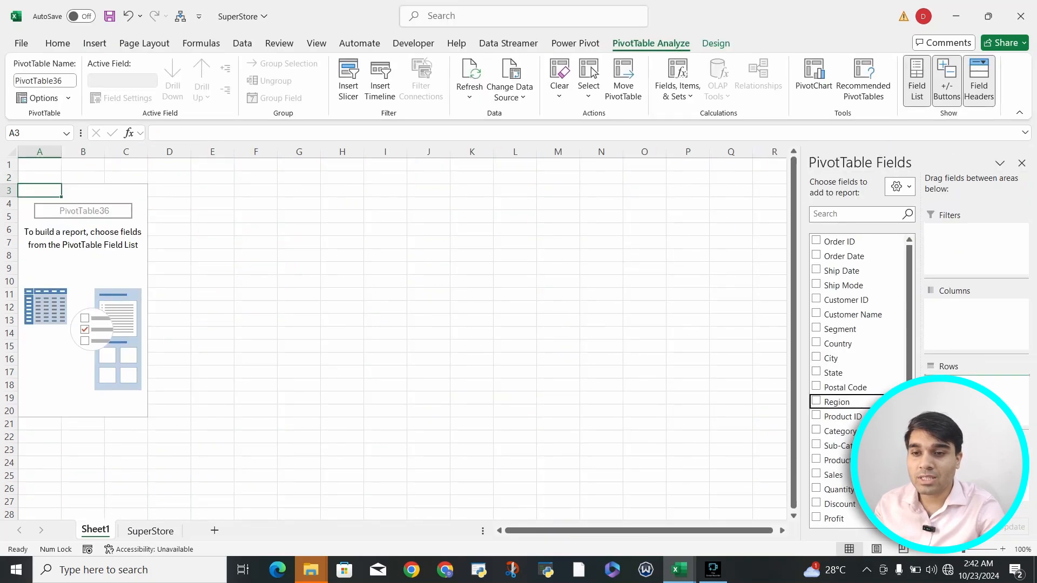
click(831, 475)
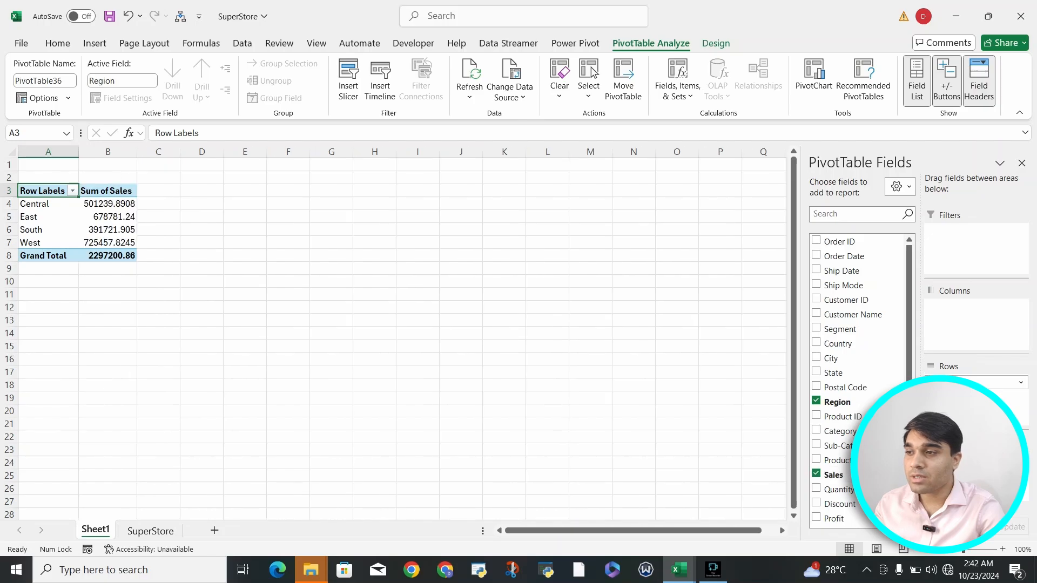
click(158, 217)
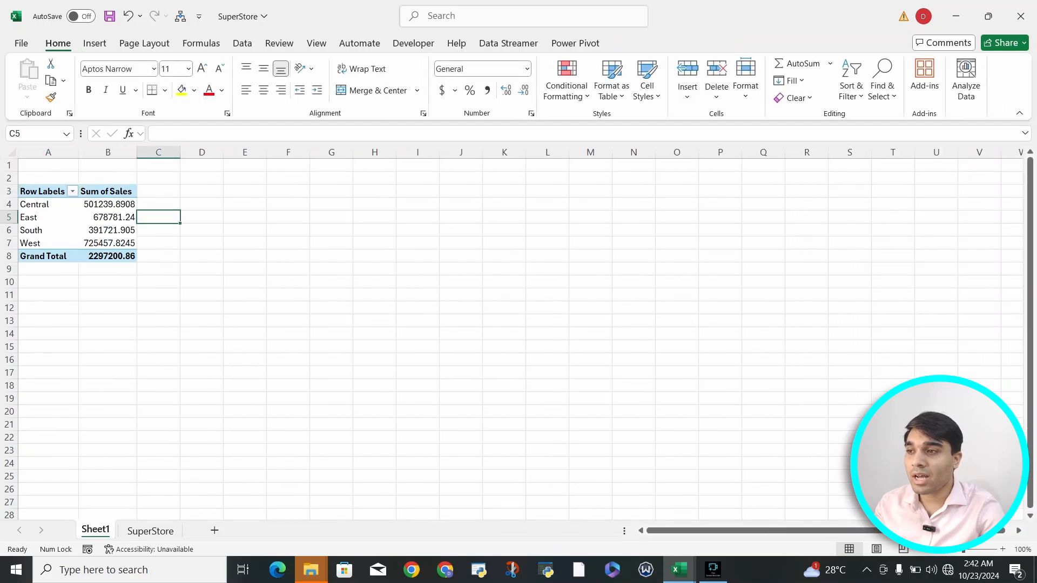
click(43, 191)
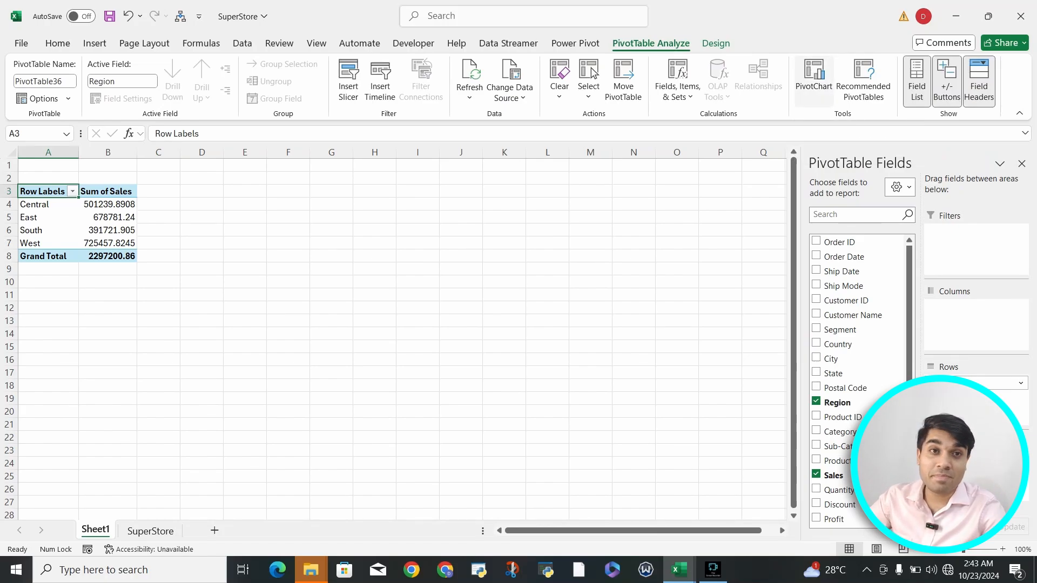
Step: Preview several chart types, then insert a clustered column PivotChart of Sum of Sales by Region
click(813, 78)
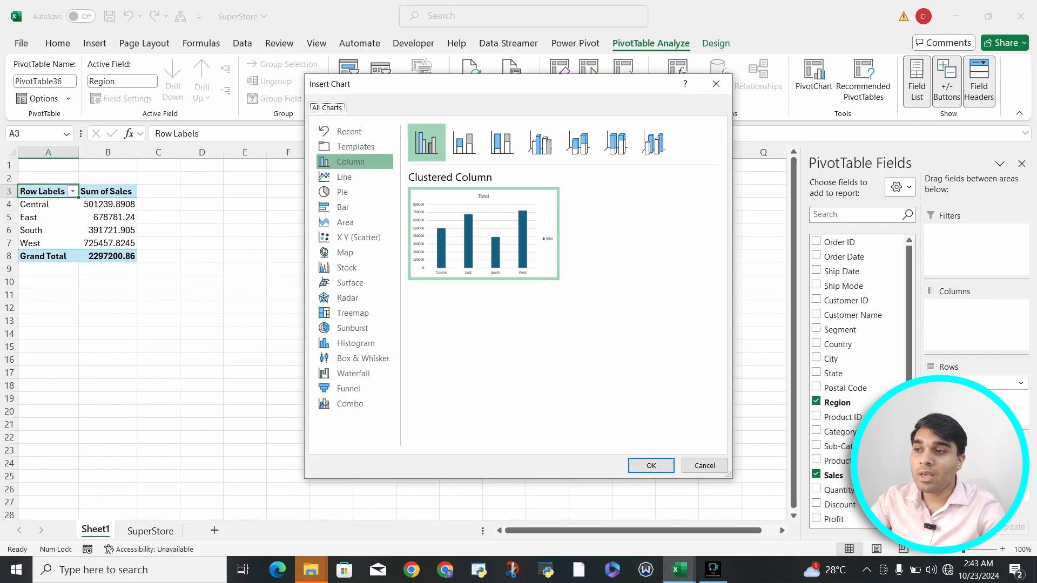
click(355, 177)
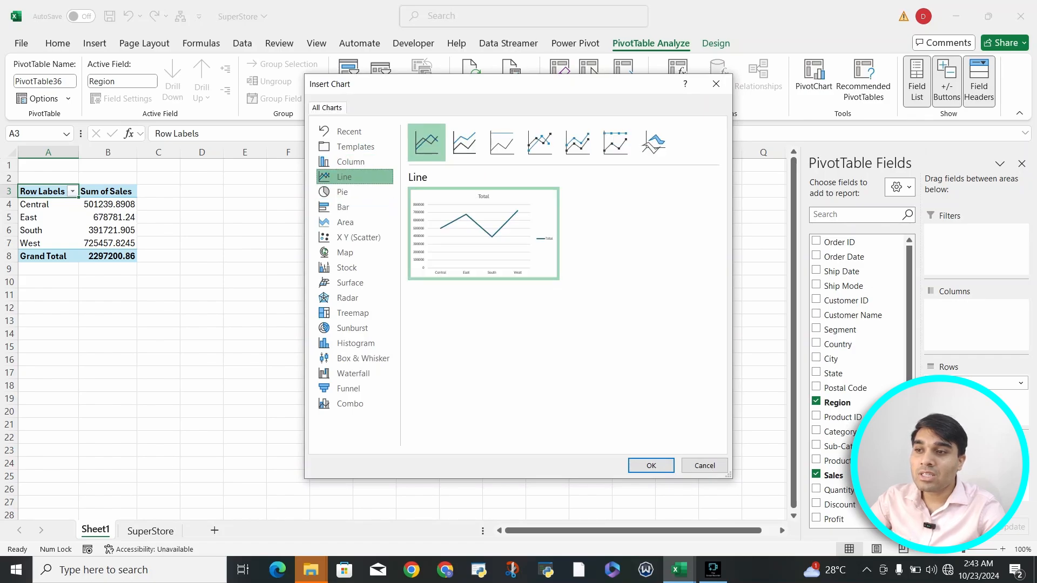
click(355, 193)
click(355, 222)
click(355, 237)
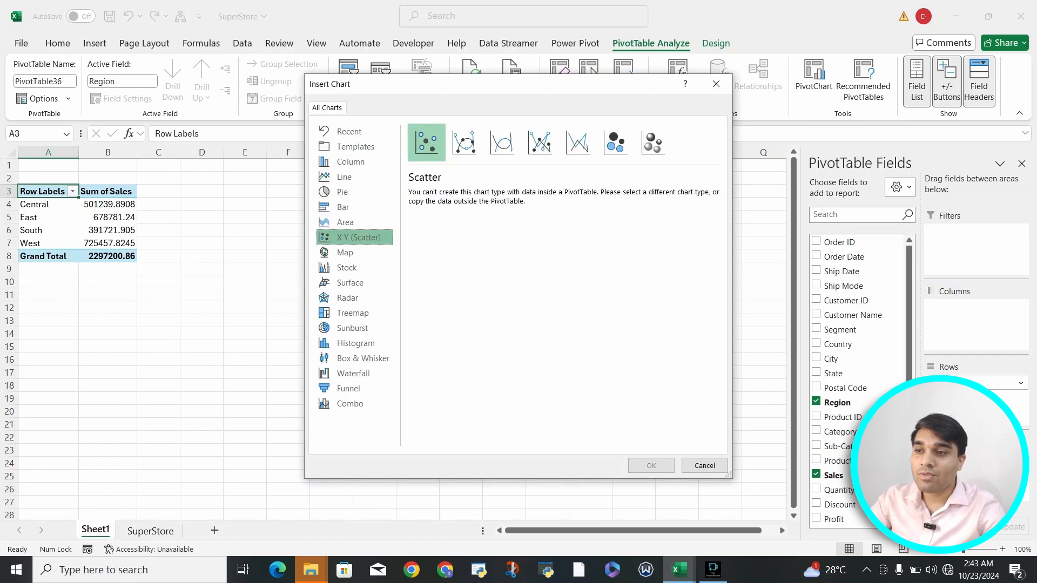
click(355, 267)
click(355, 162)
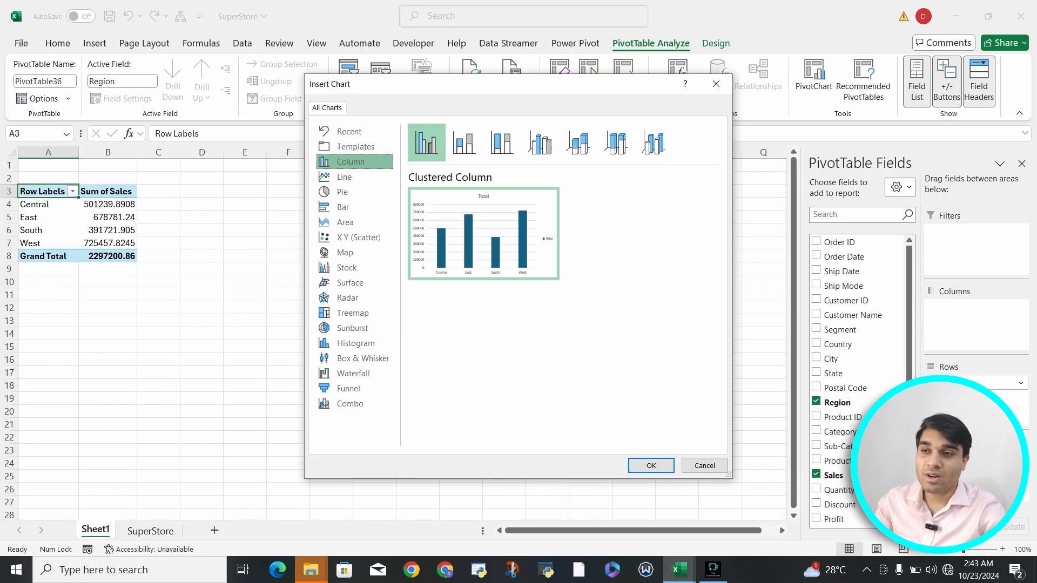
click(651, 465)
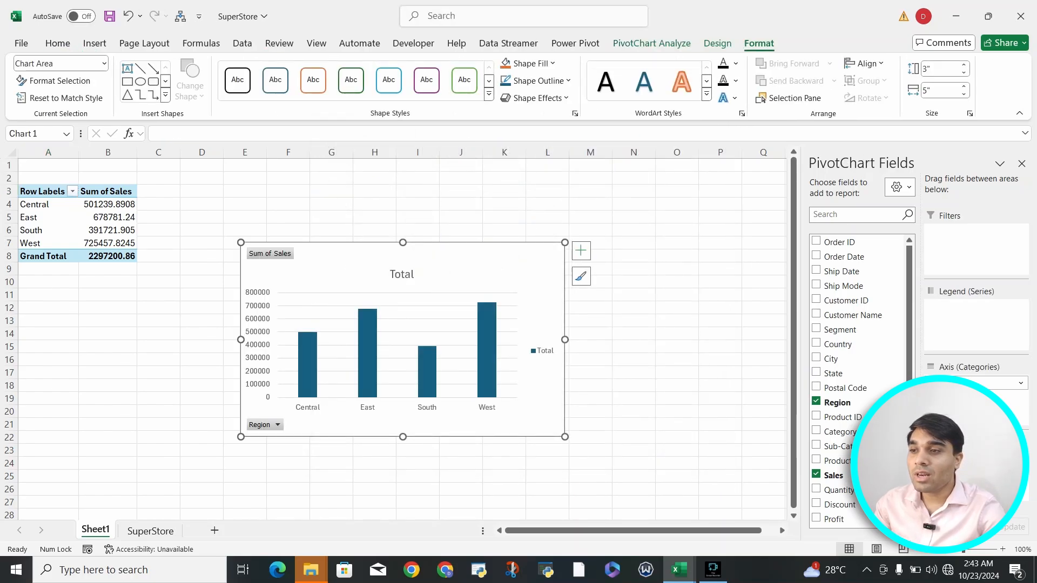
Step: Move the chart beside the PivotTable and confirm the Region filter keeps all four regions
drag(513, 261, 487, 194)
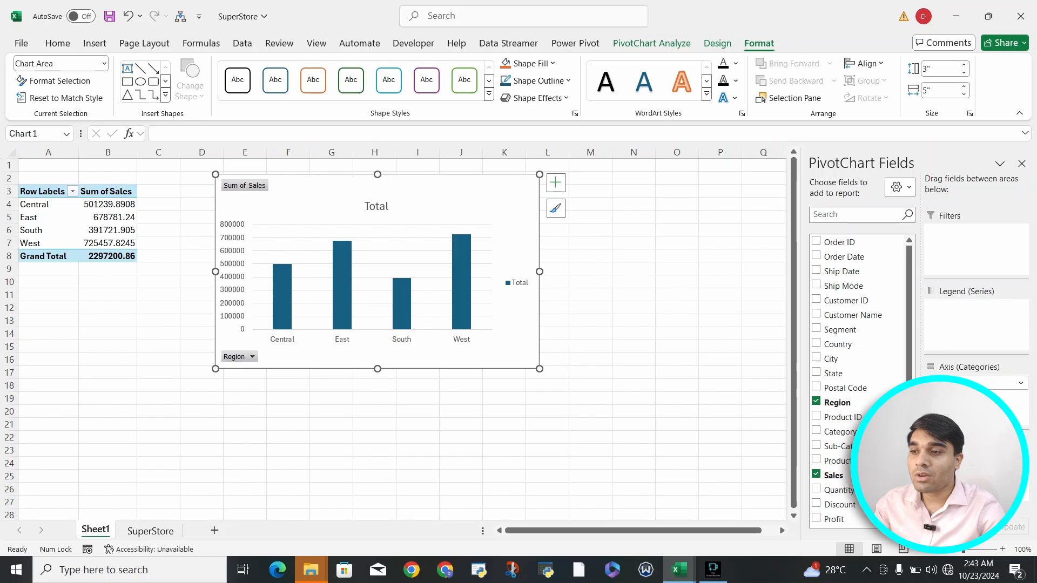
click(251, 357)
key(Escape)
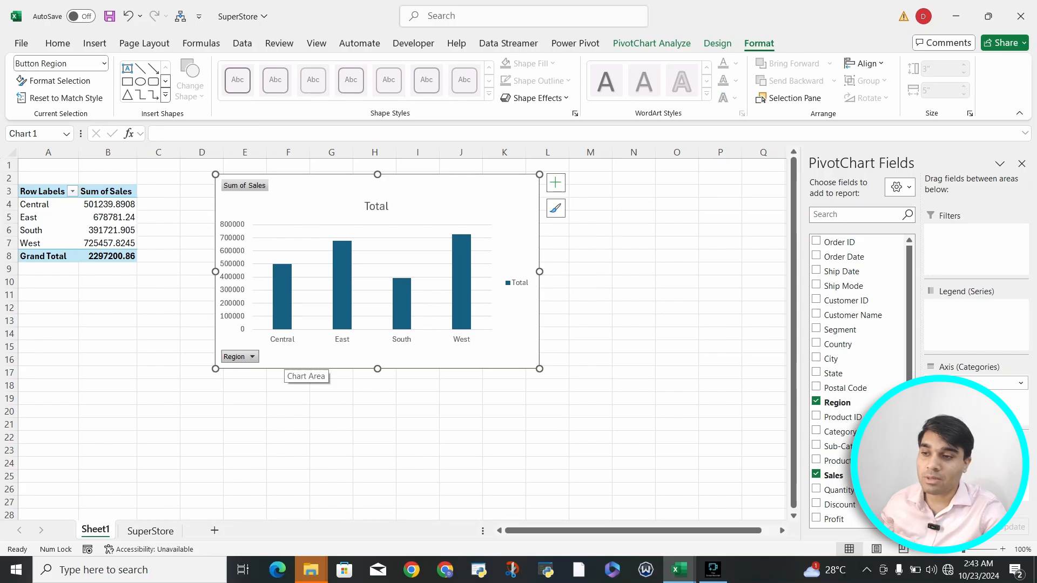
click(251, 357)
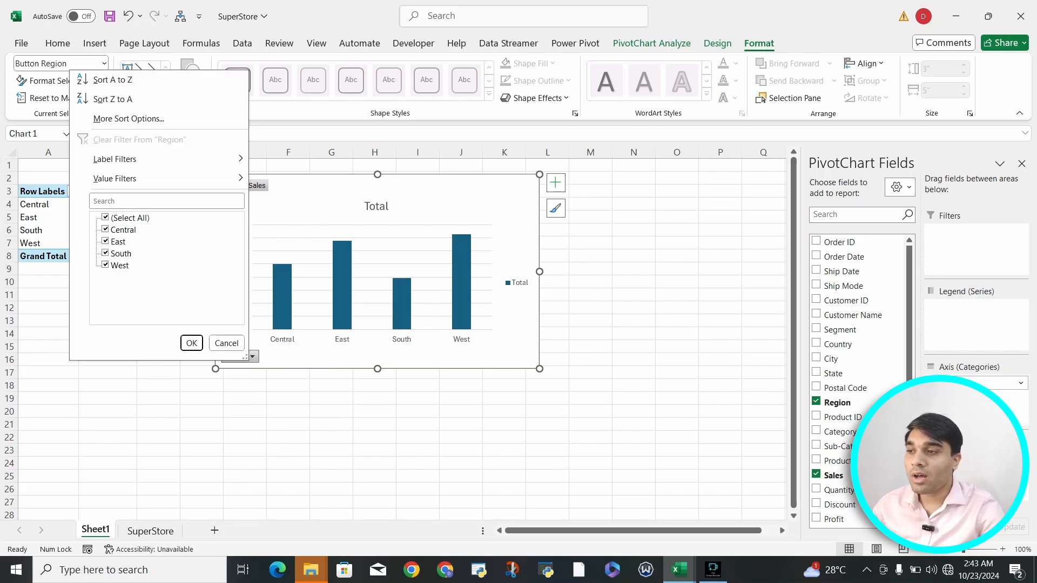
click(117, 242)
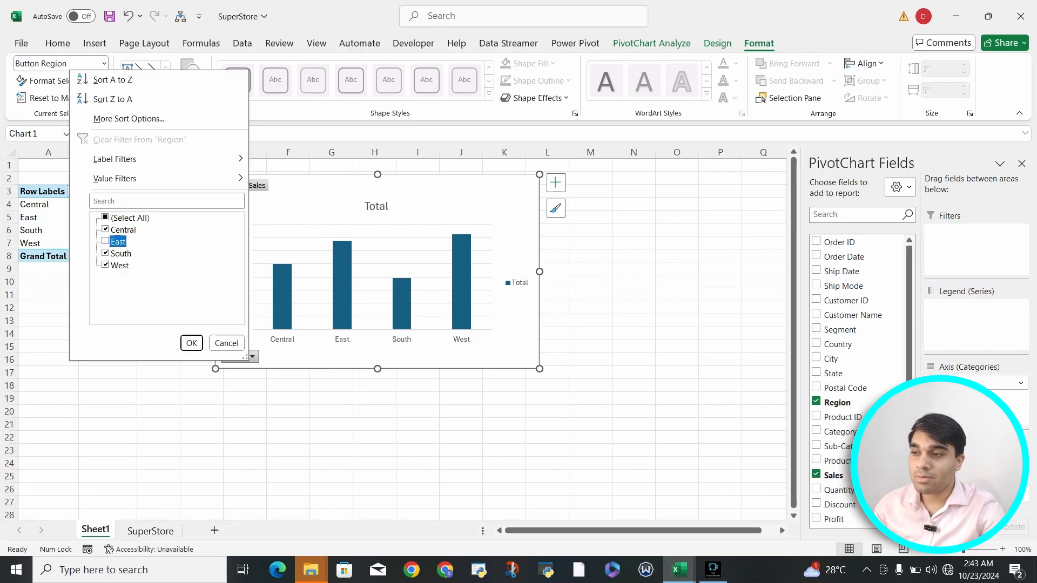
click(118, 242)
click(192, 343)
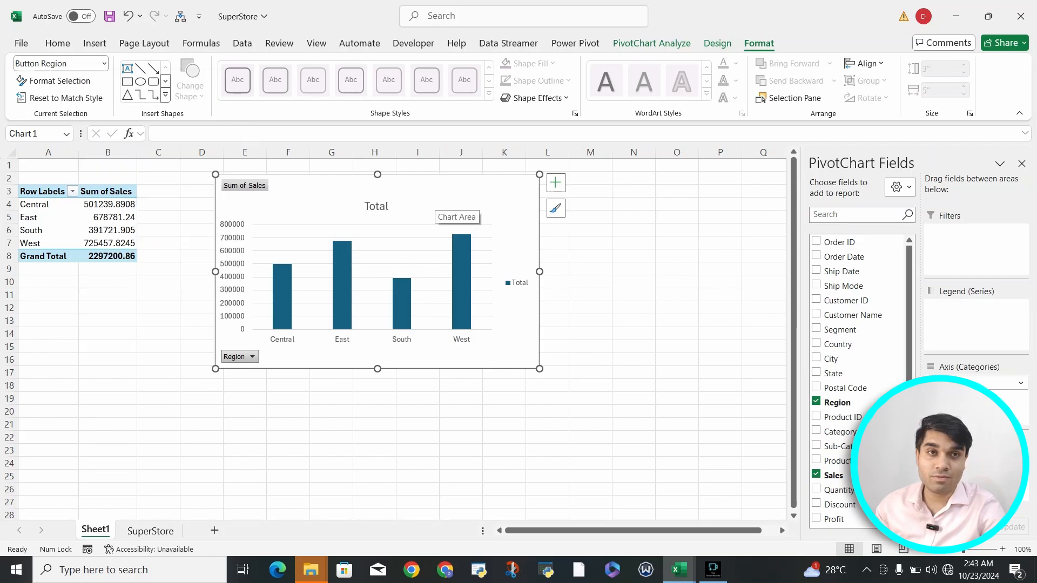
Step: Nudge the chart closer to the PivotTable and reselect the table A3:B8
drag(435, 200, 387, 202)
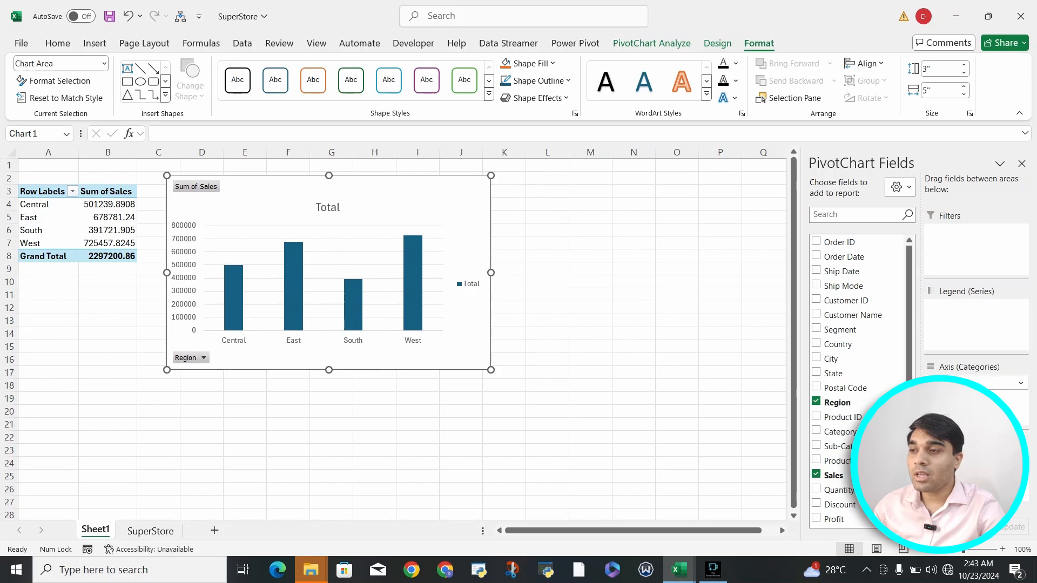
click(153, 217)
drag(43, 191, 109, 256)
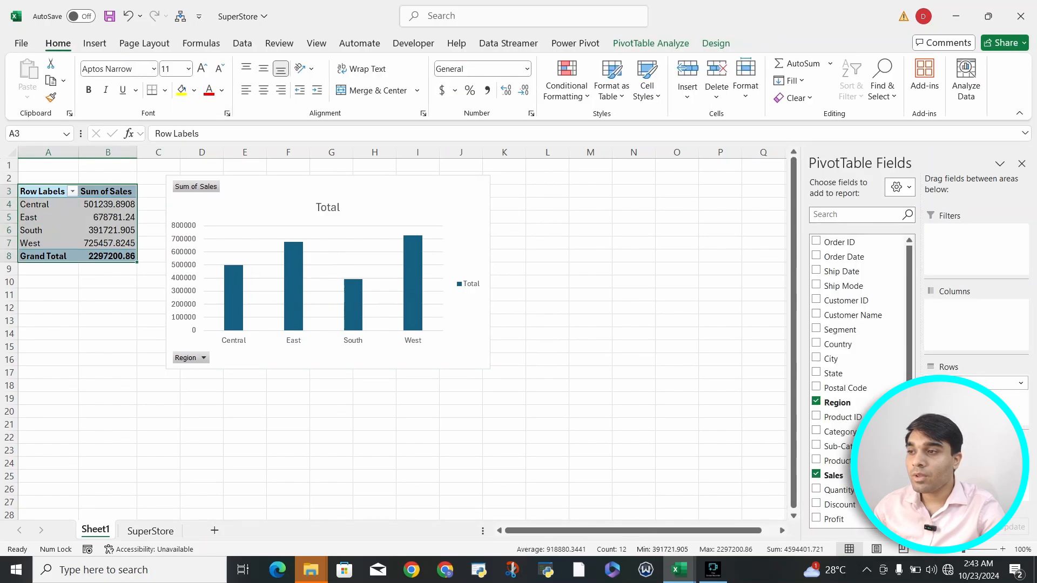
click(43, 191)
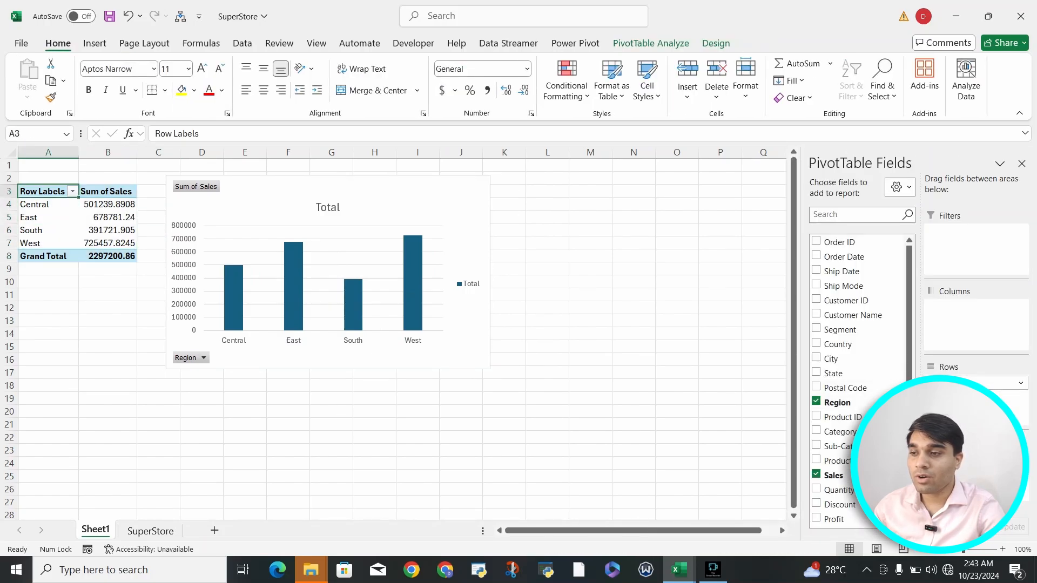
Step: Create a PivotChart from the SuperStore data on a new worksheet
click(151, 530)
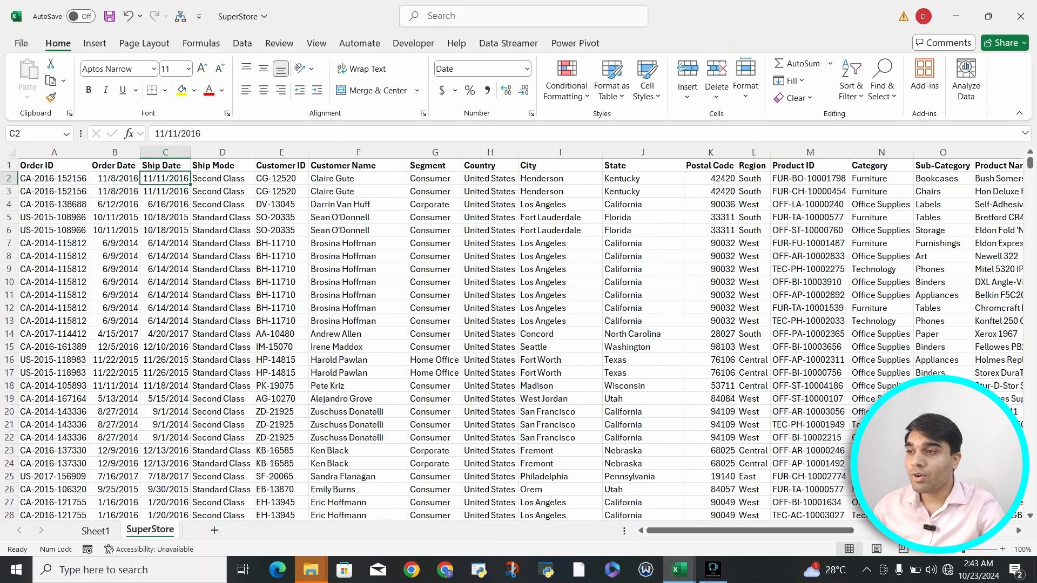
click(94, 43)
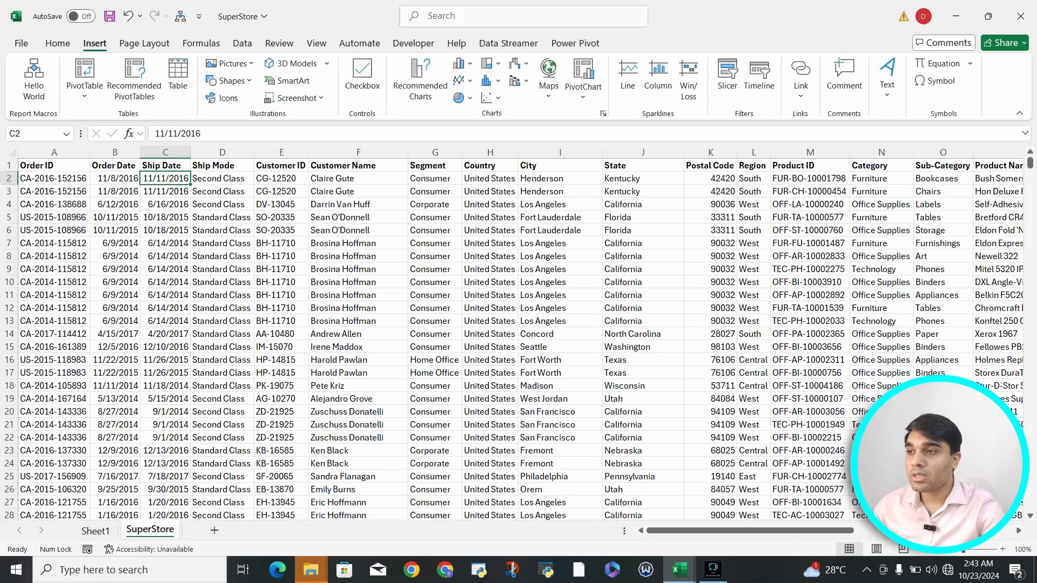
click(85, 81)
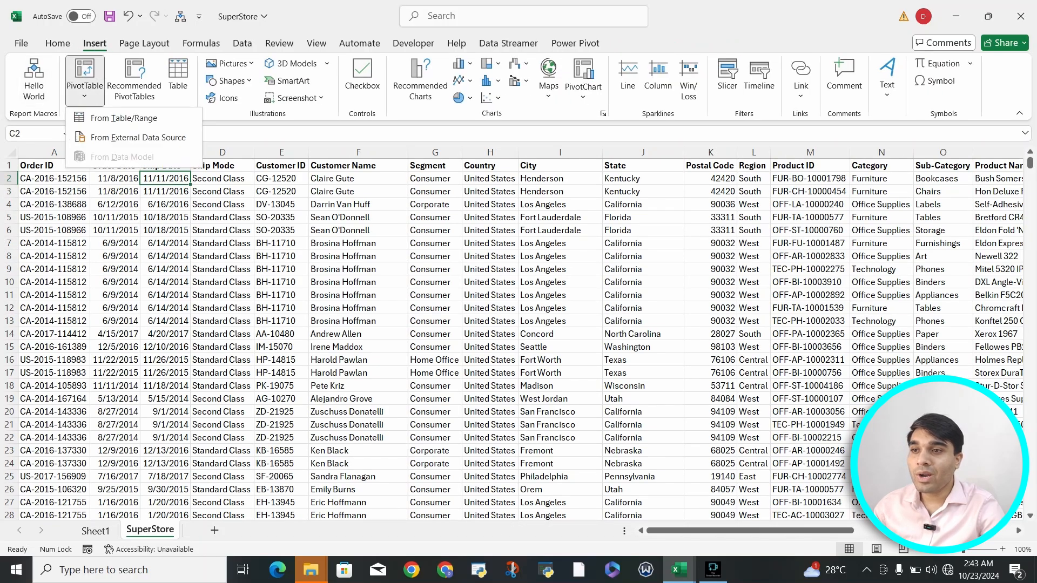
click(582, 97)
click(605, 118)
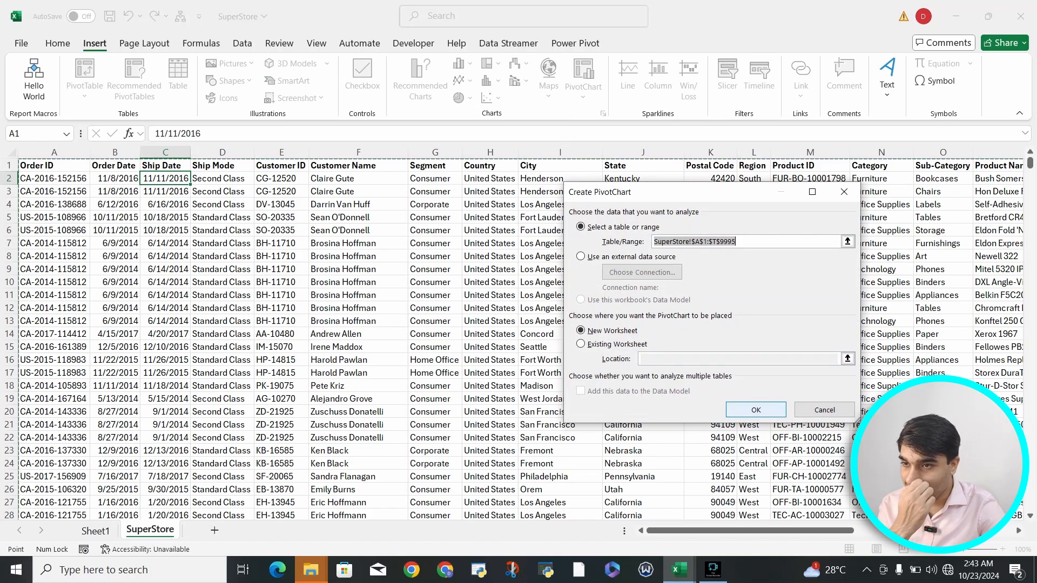
key(Return)
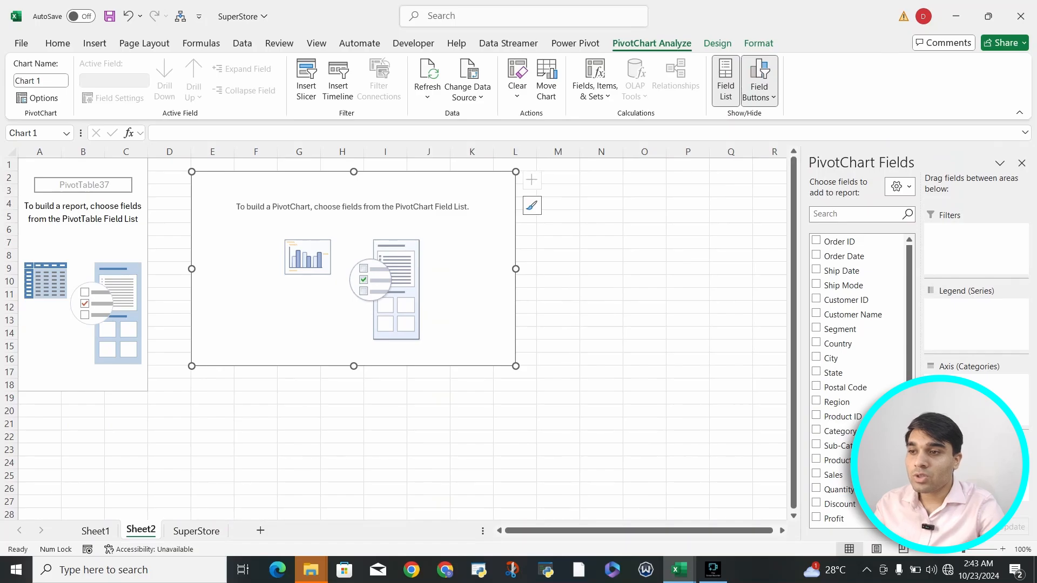
Step: Put Country, Region and State on the axis and Sum of Sales and Sum of Profit as values
scroll(858, 372, down, 1)
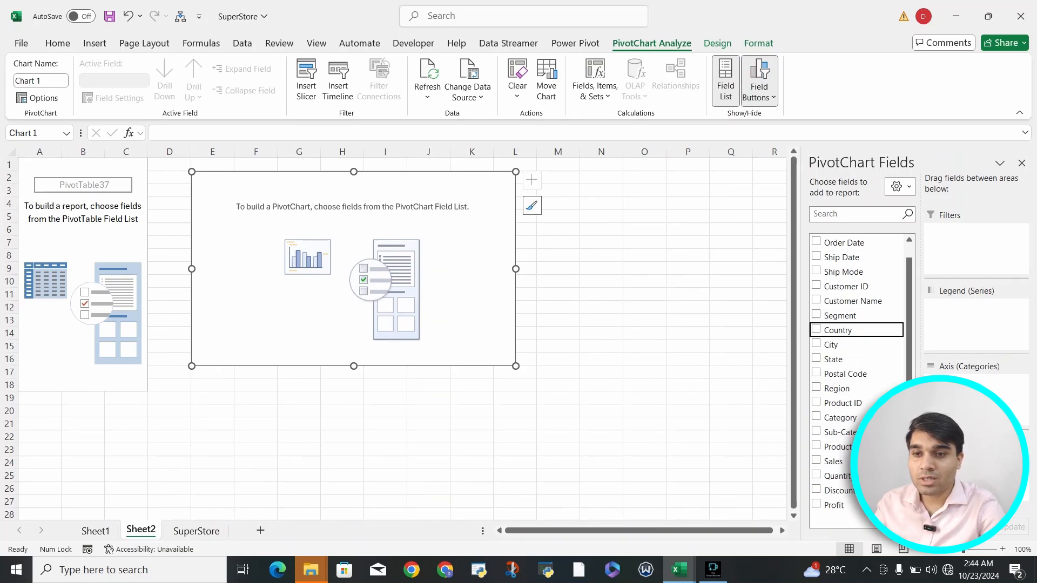
drag(837, 329, 966, 386)
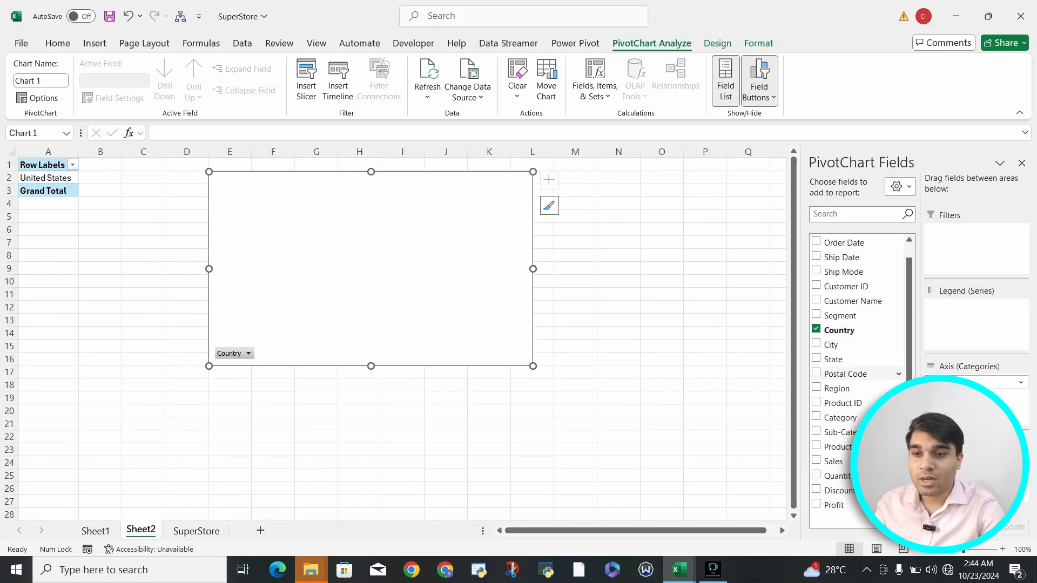
click(815, 388)
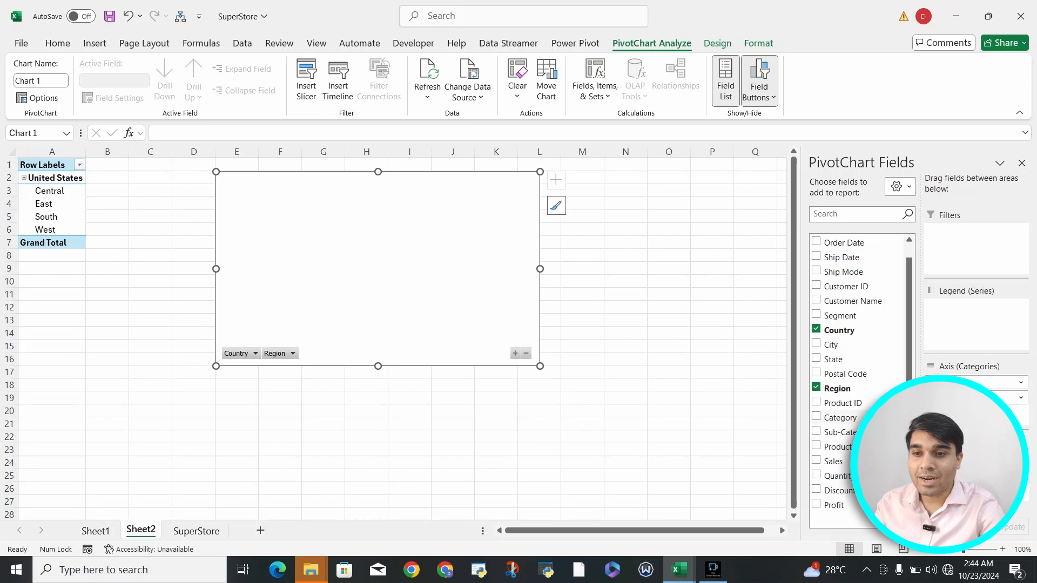
click(815, 358)
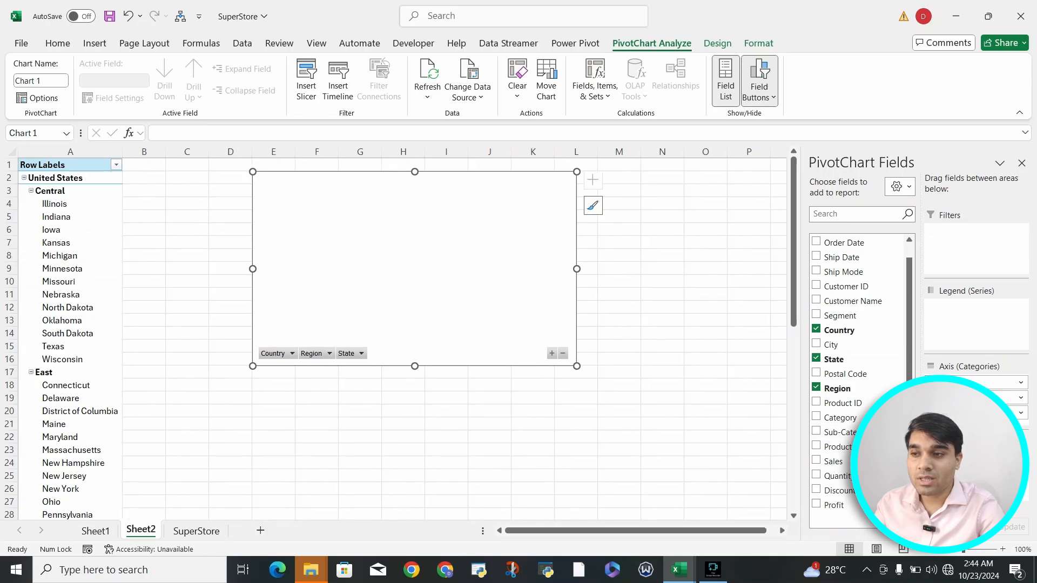
click(816, 461)
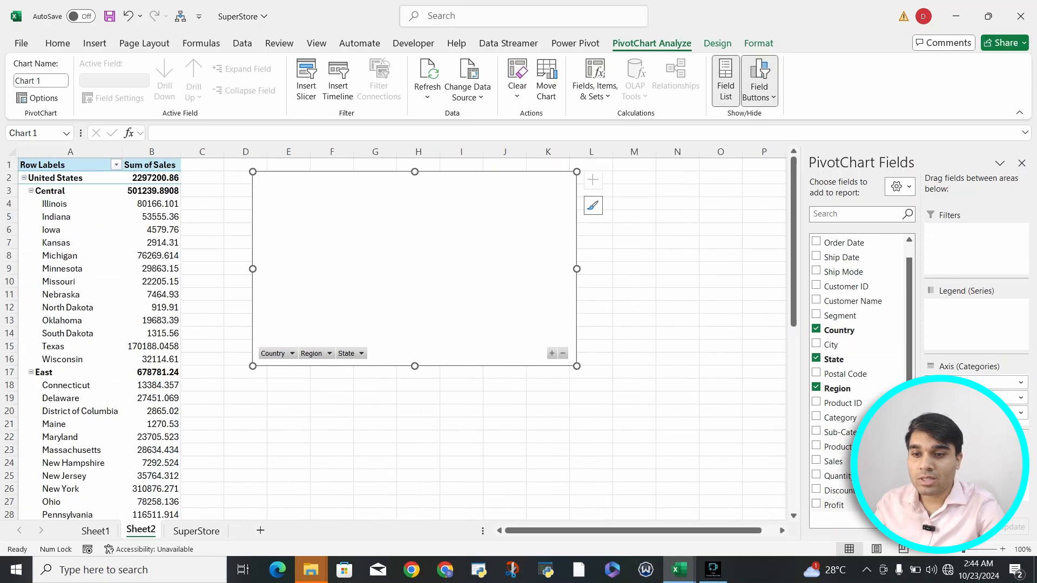
click(815, 504)
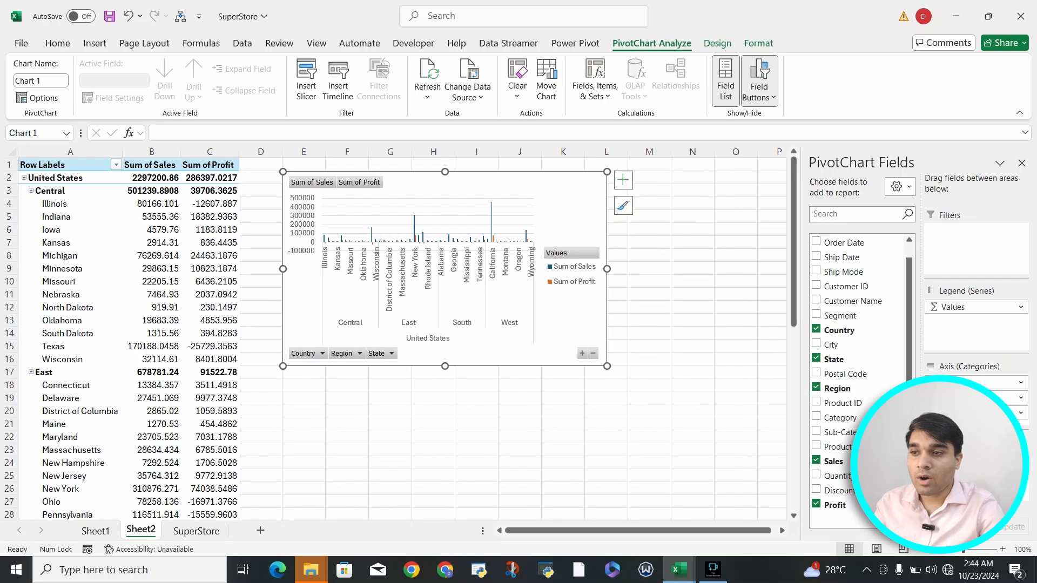
Step: Enlarge the chart so every state label shows and close the field list
drag(607, 366, 747, 393)
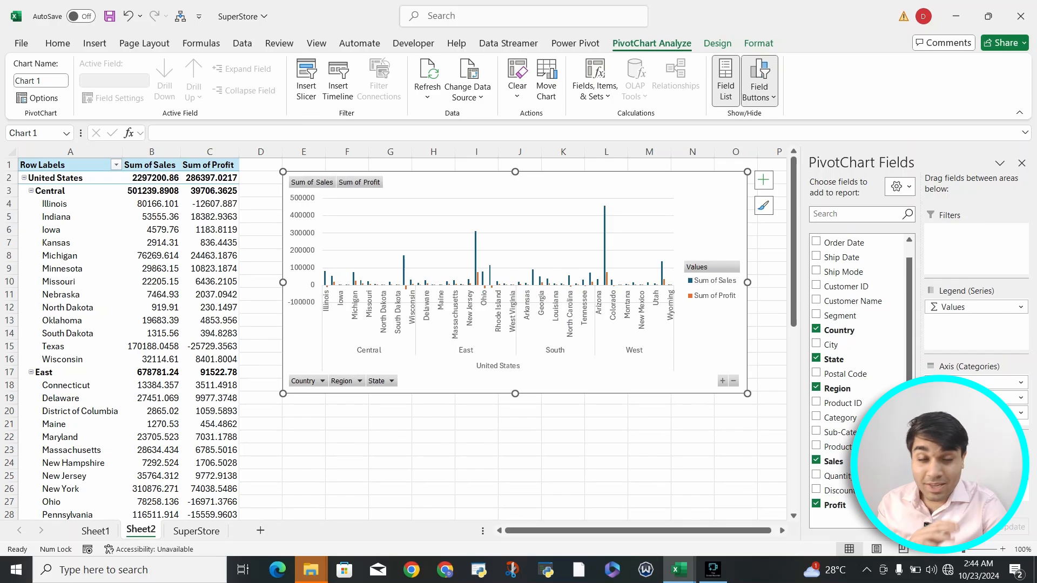
click(649, 450)
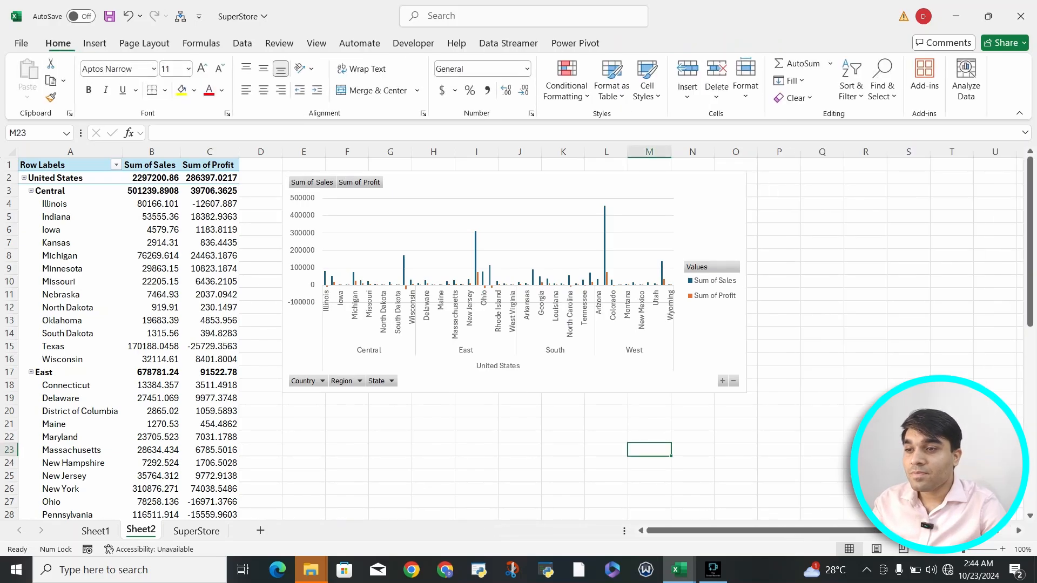
click(705, 346)
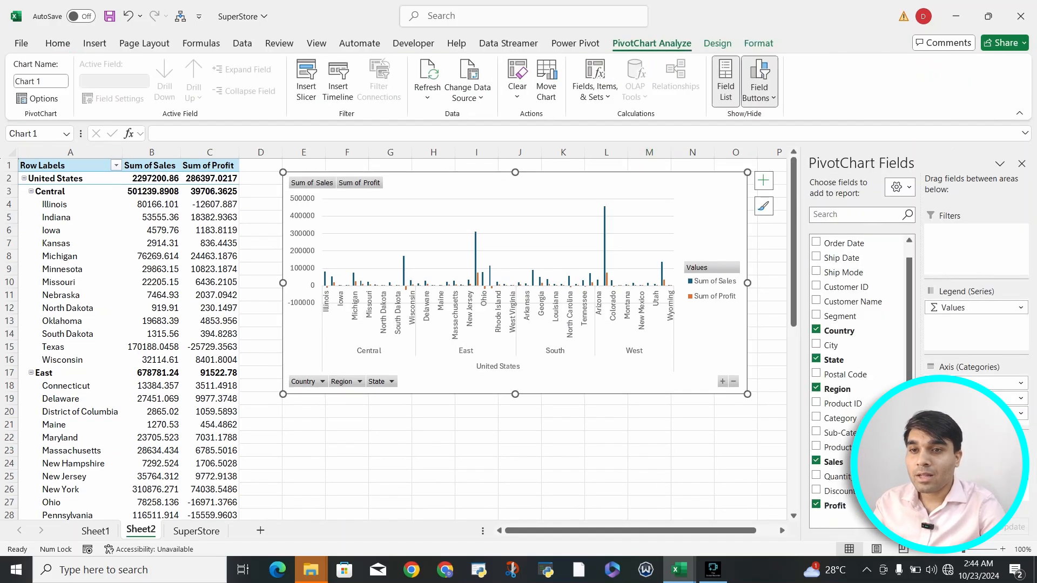
click(1021, 163)
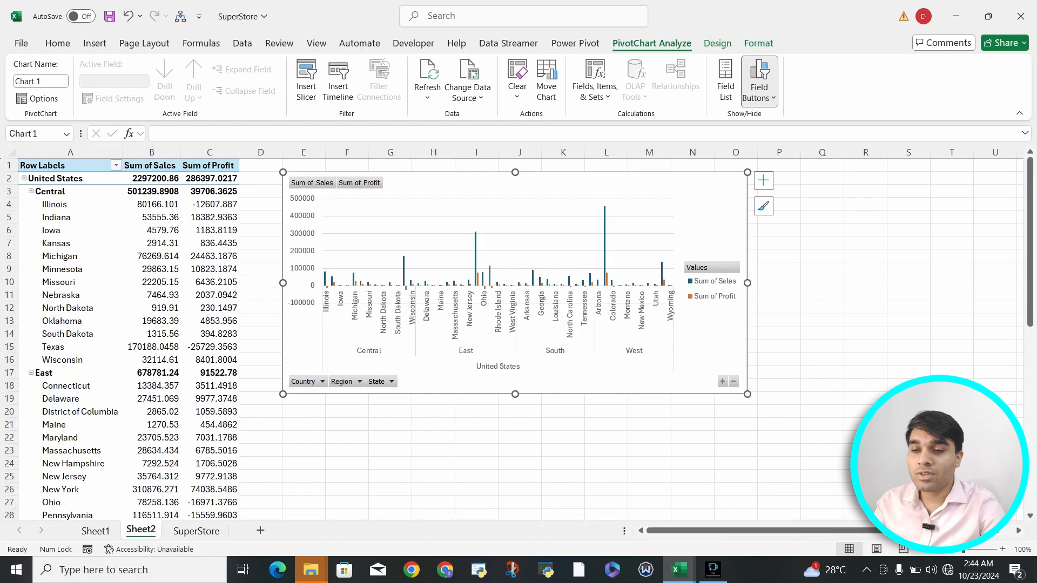
Step: Widen the chart to the right and collapse it from states to the four regions
drag(747, 394, 929, 398)
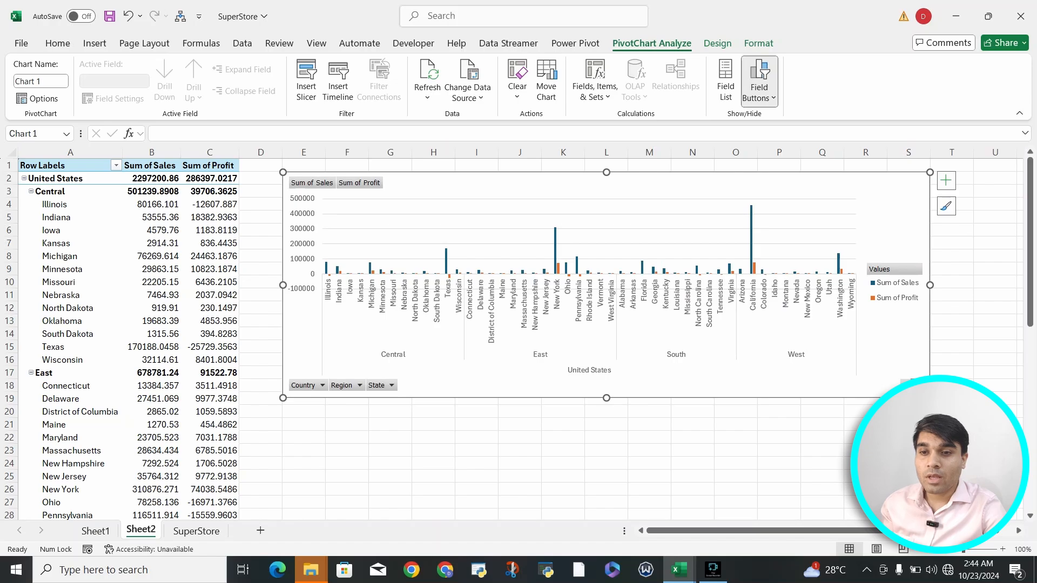
click(916, 385)
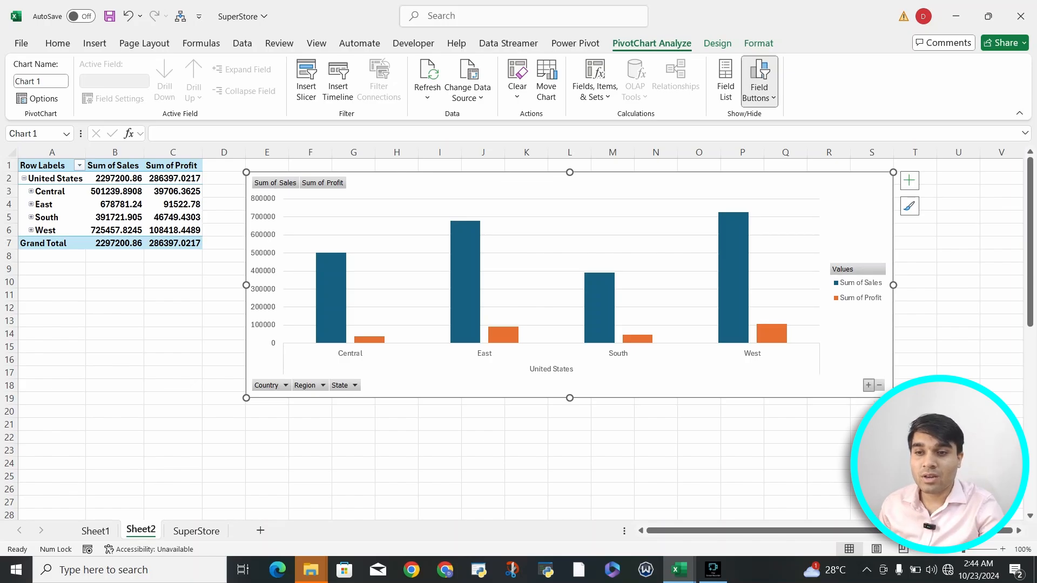
Step: Drill the chart between state, region and United States levels, finishing expanded to every state
click(868, 385)
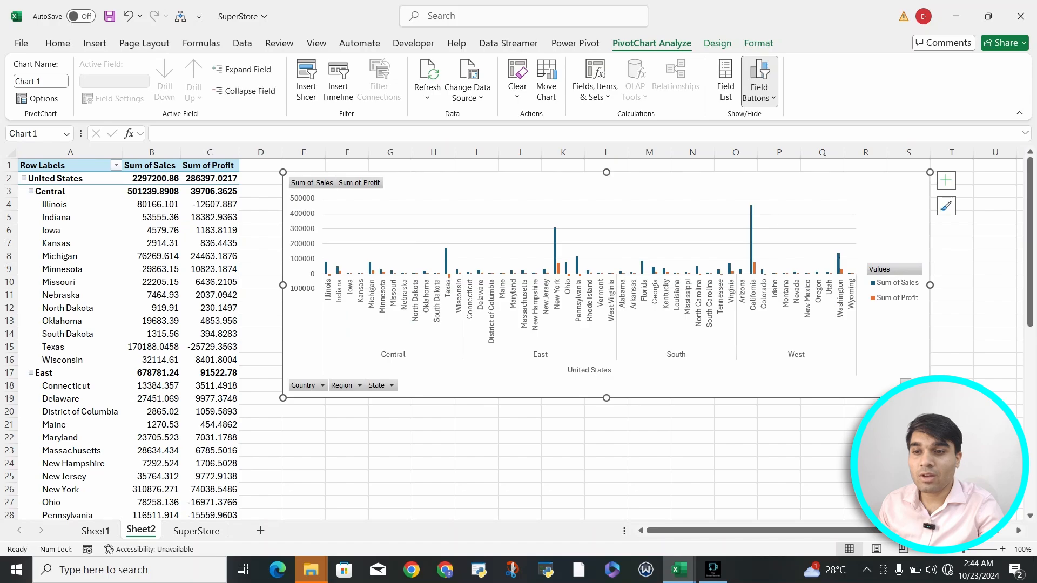
click(915, 385)
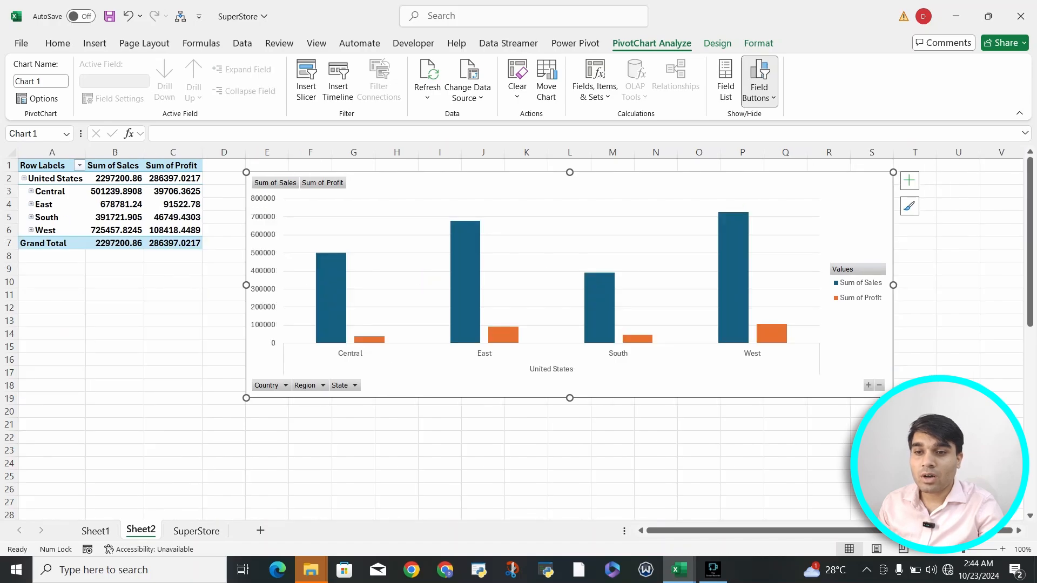
click(878, 385)
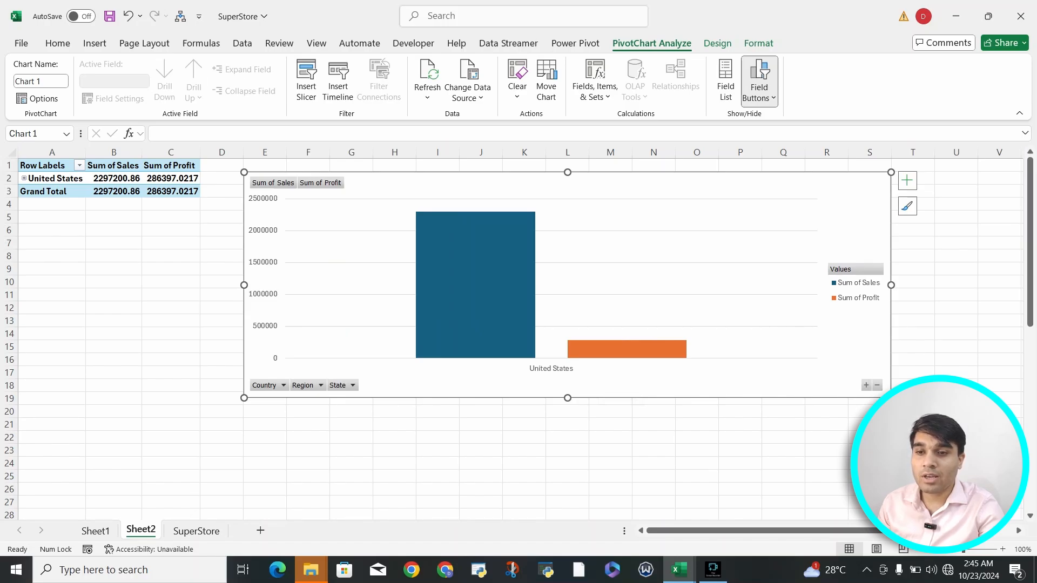
click(866, 385)
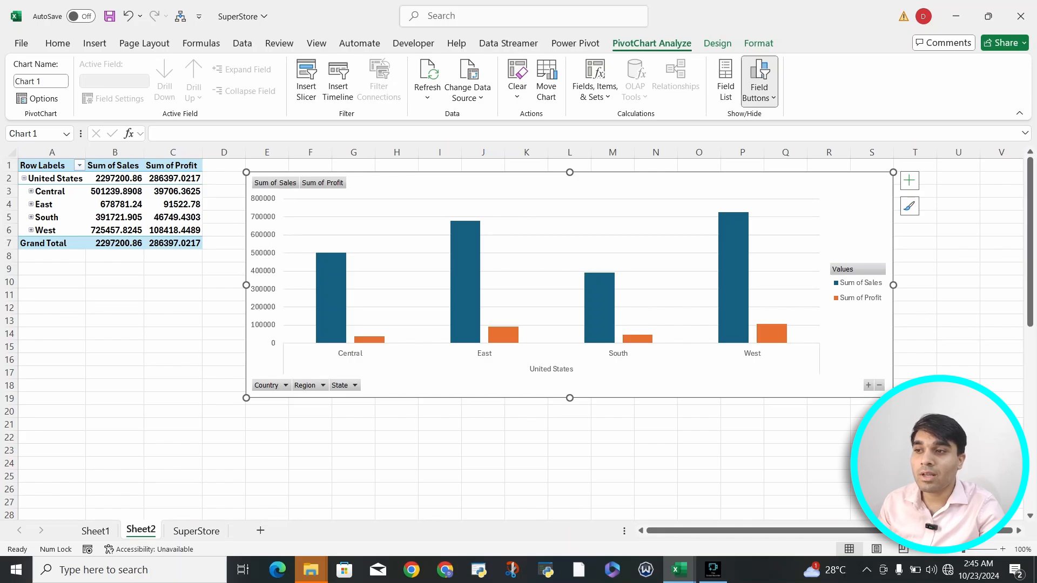
click(868, 385)
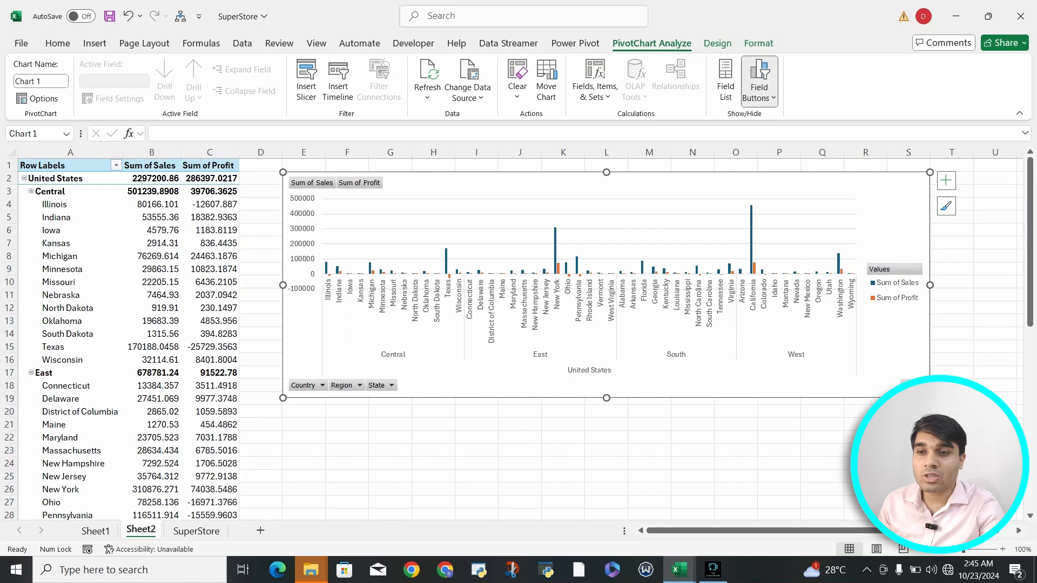
click(916, 385)
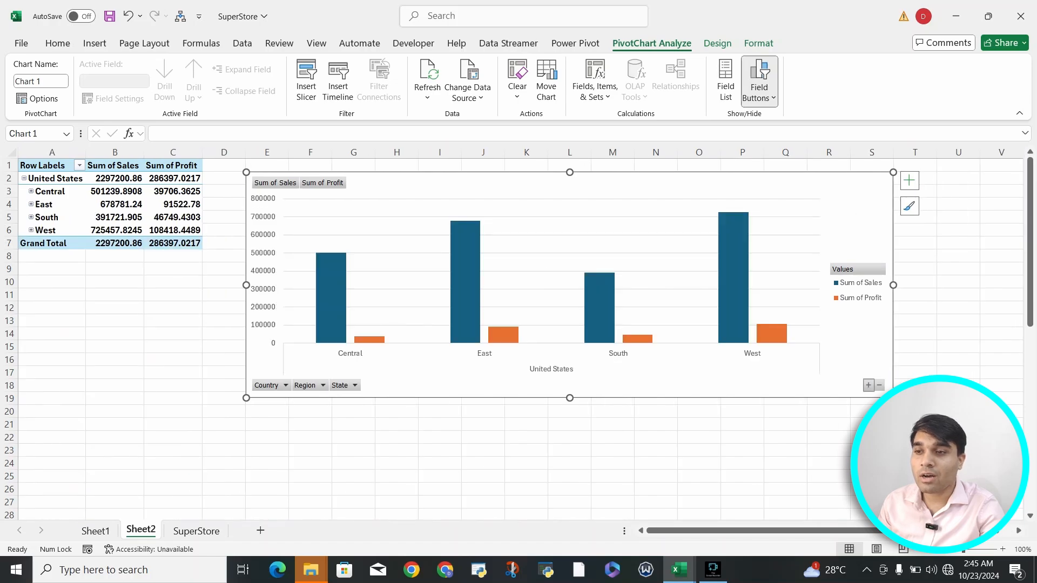
click(868, 385)
Step: Try the dark glowing and light gridline styles, then settle on the dark chart style
click(946, 206)
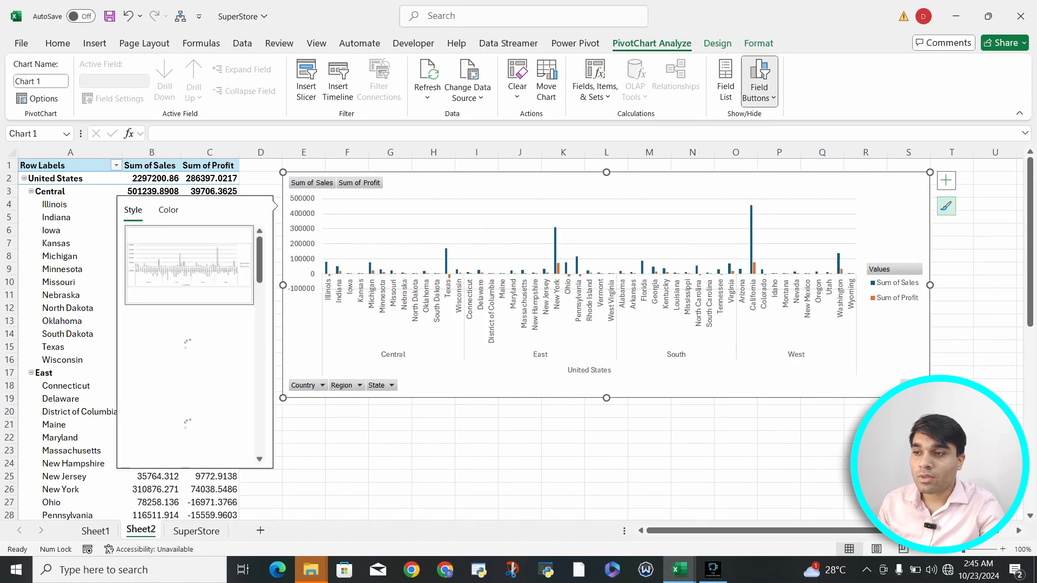
scroll(188, 346, down, 10)
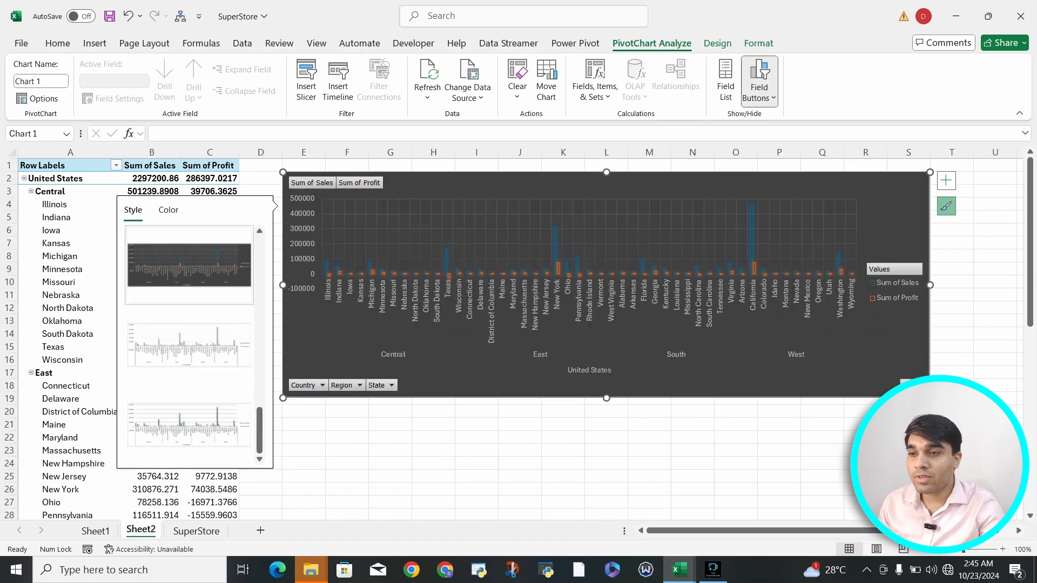
click(189, 265)
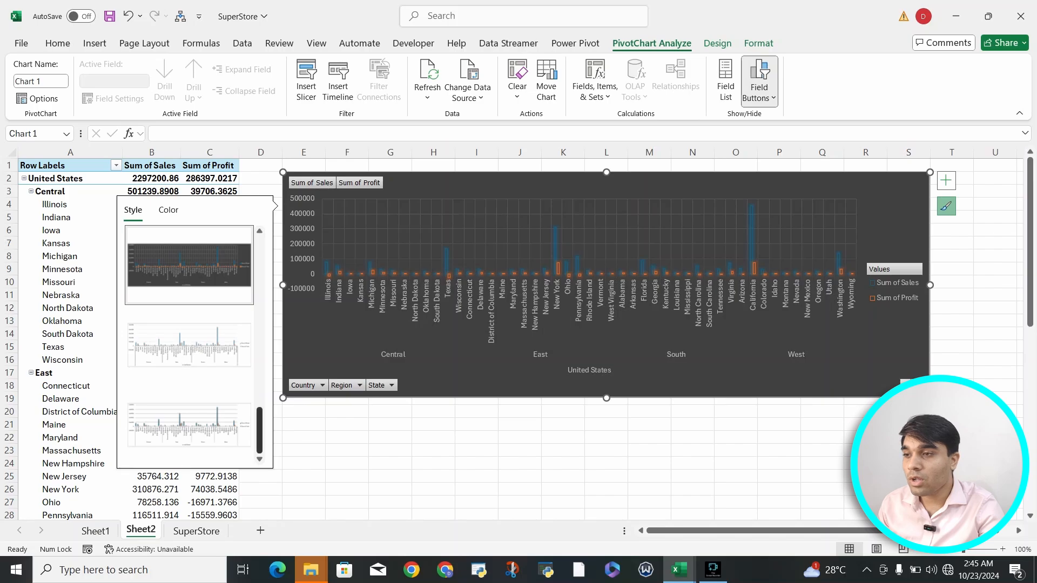
scroll(189, 335, up, 3)
click(188, 328)
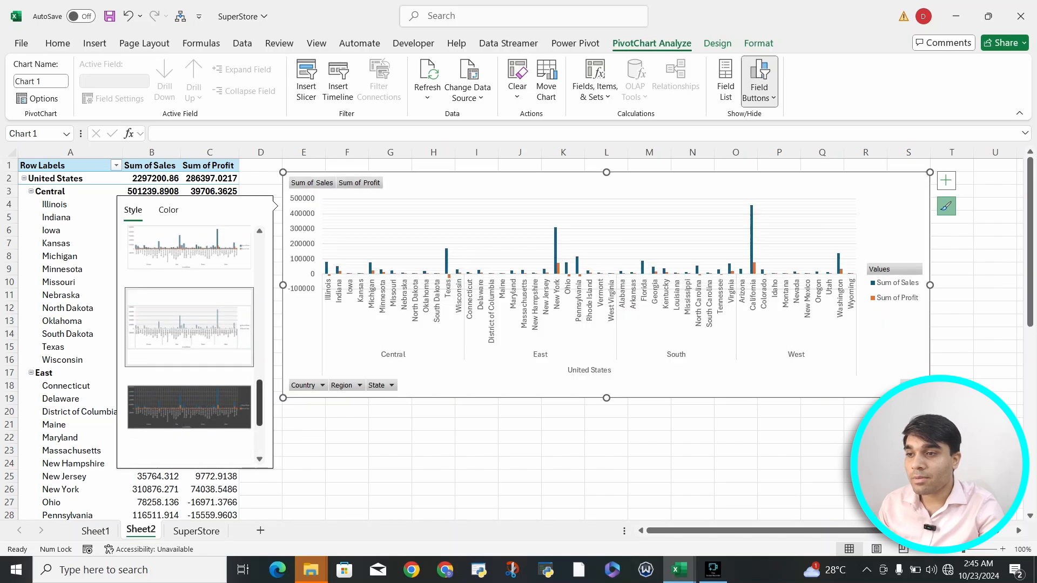
drag(260, 402, 259, 364)
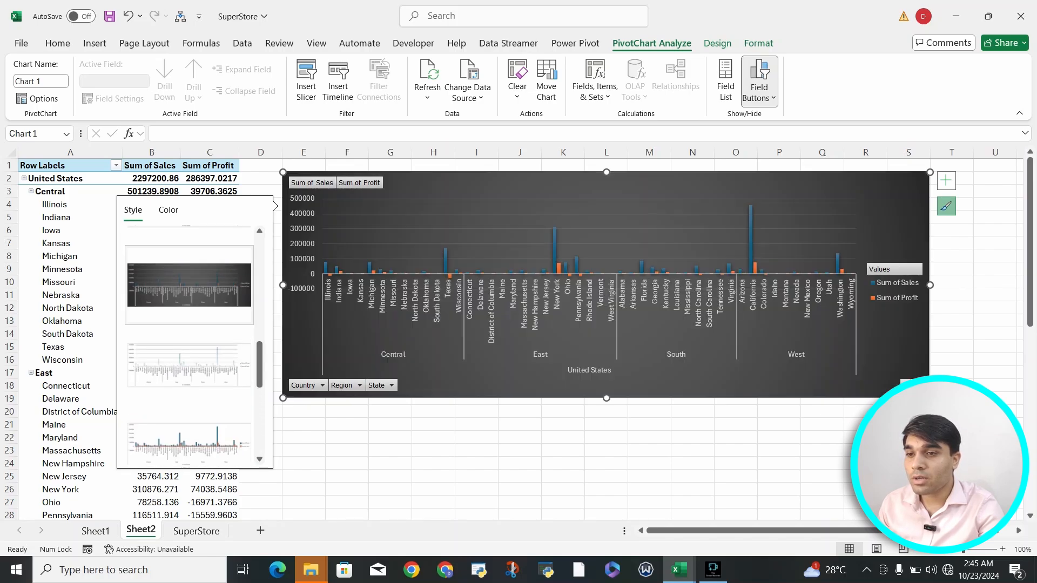
click(189, 285)
click(908, 451)
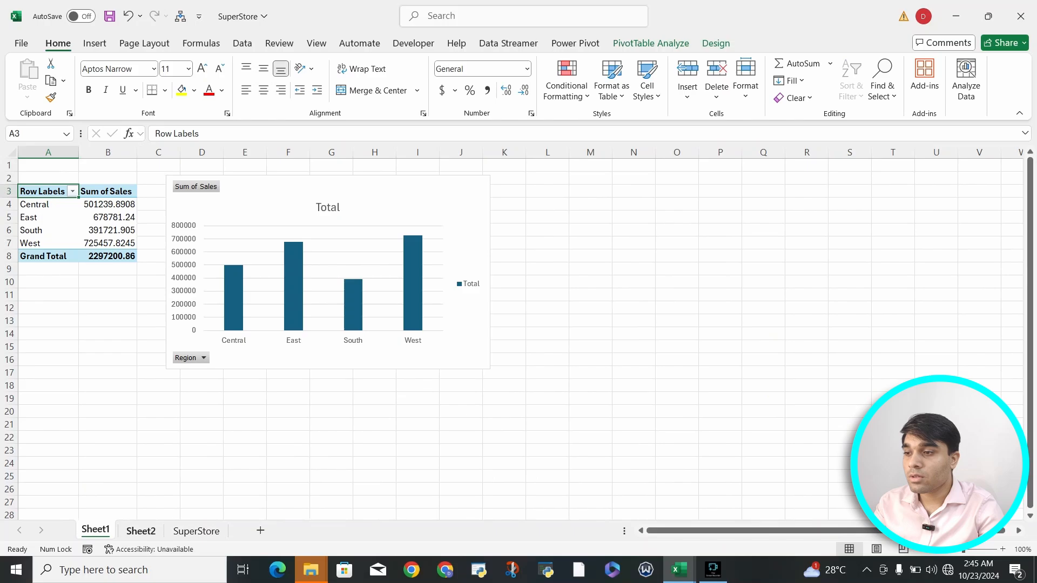
Step: Go to Sheet2 and select its Sales and Profit PivotChart
click(141, 531)
scroll(518, 339, left, 5)
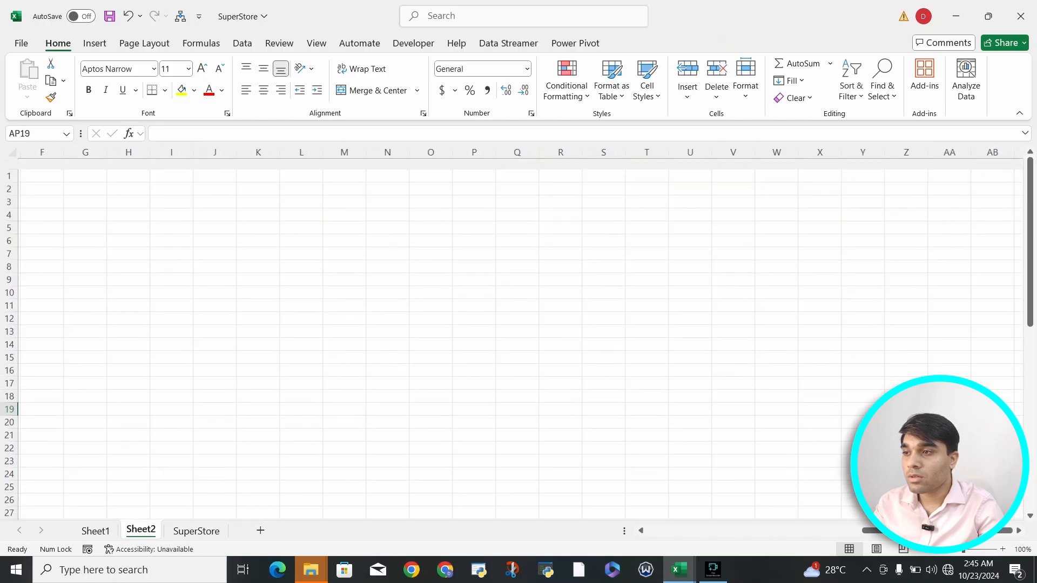
click(76, 333)
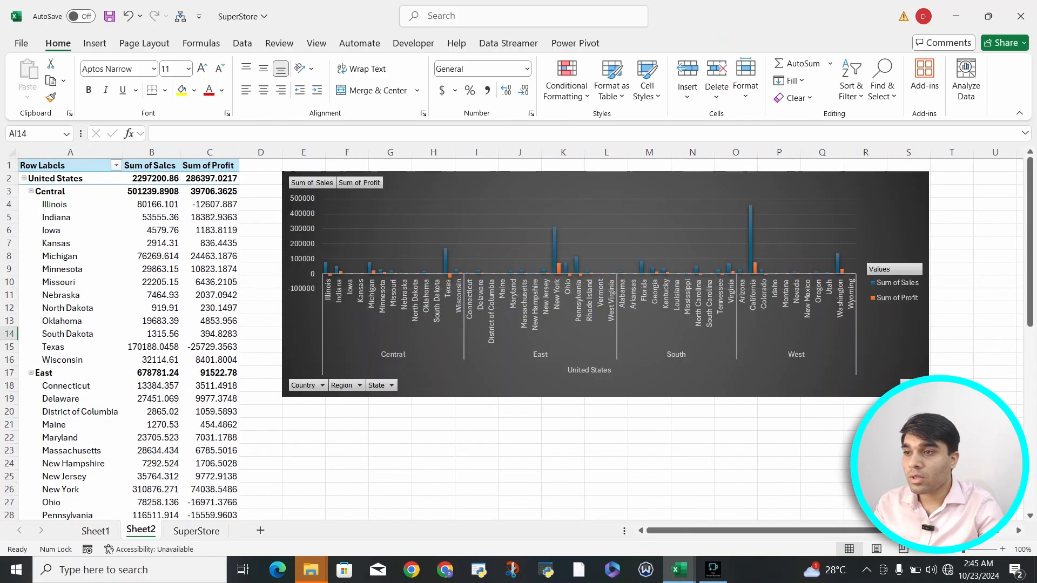
click(648, 232)
click(626, 185)
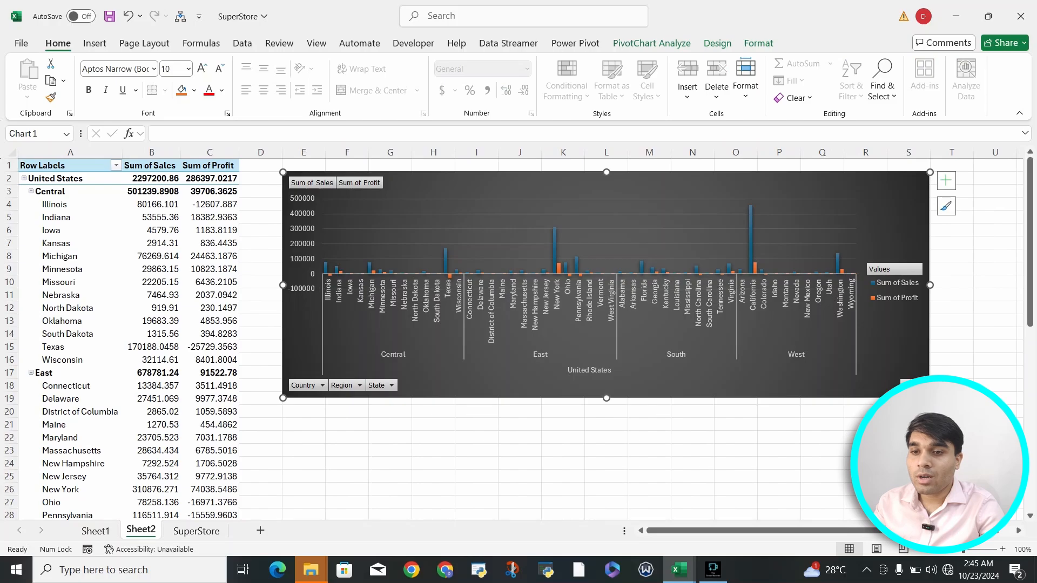
Step: Collapse the chart to regions, then to United States, expand to regions and collapse again
click(915, 384)
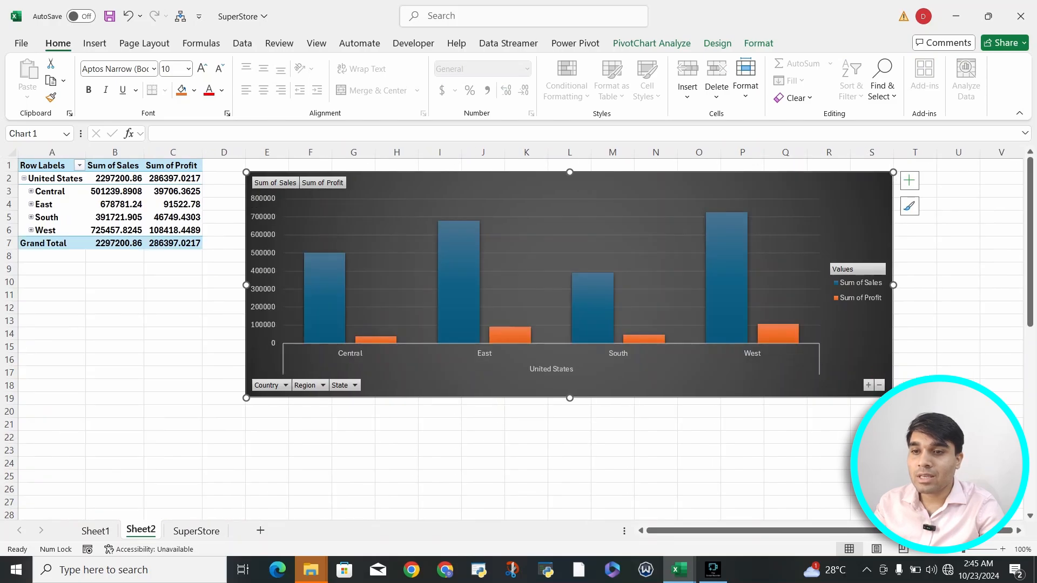
click(879, 385)
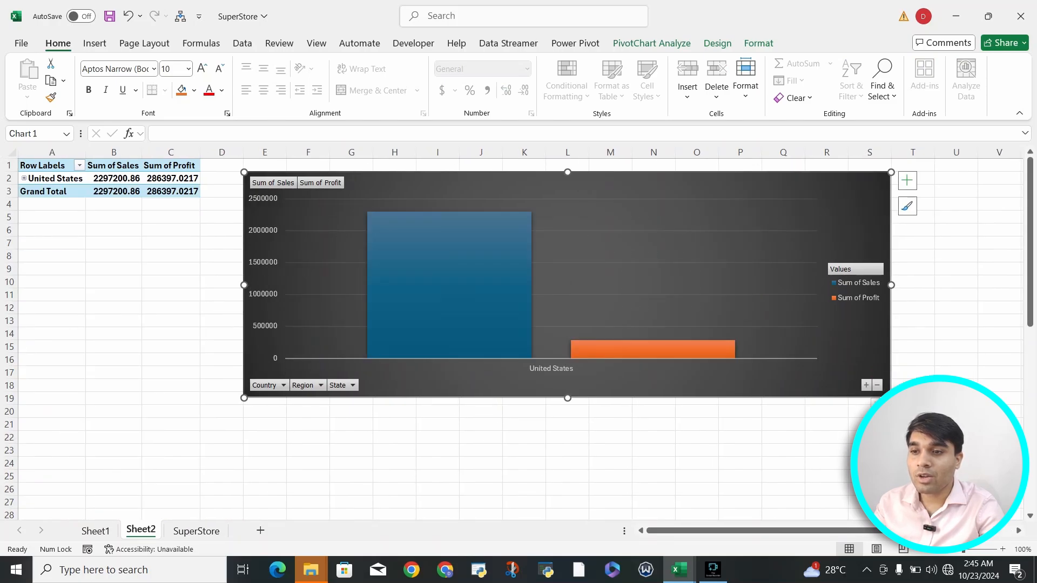
click(866, 385)
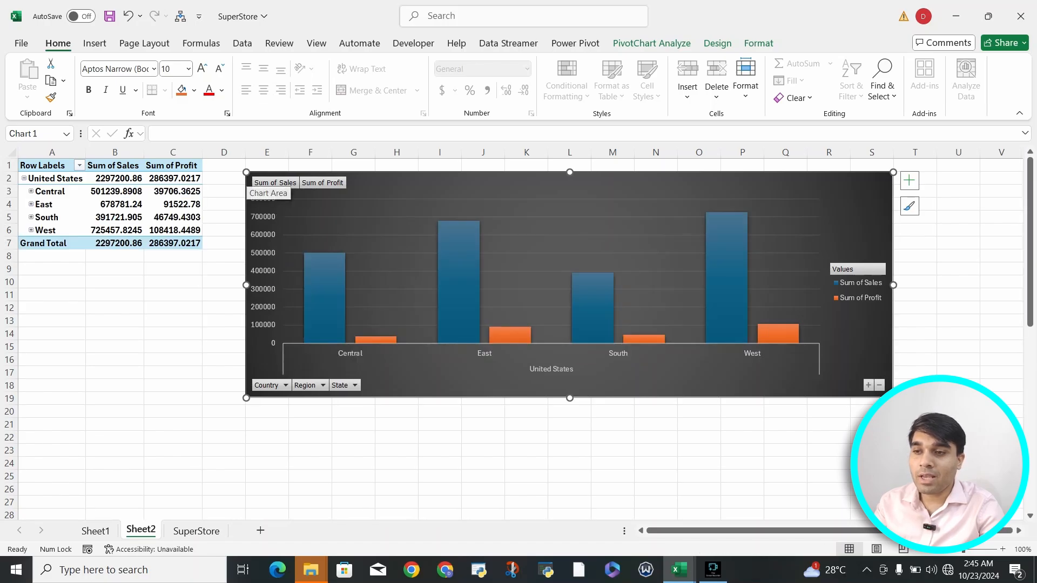
click(879, 385)
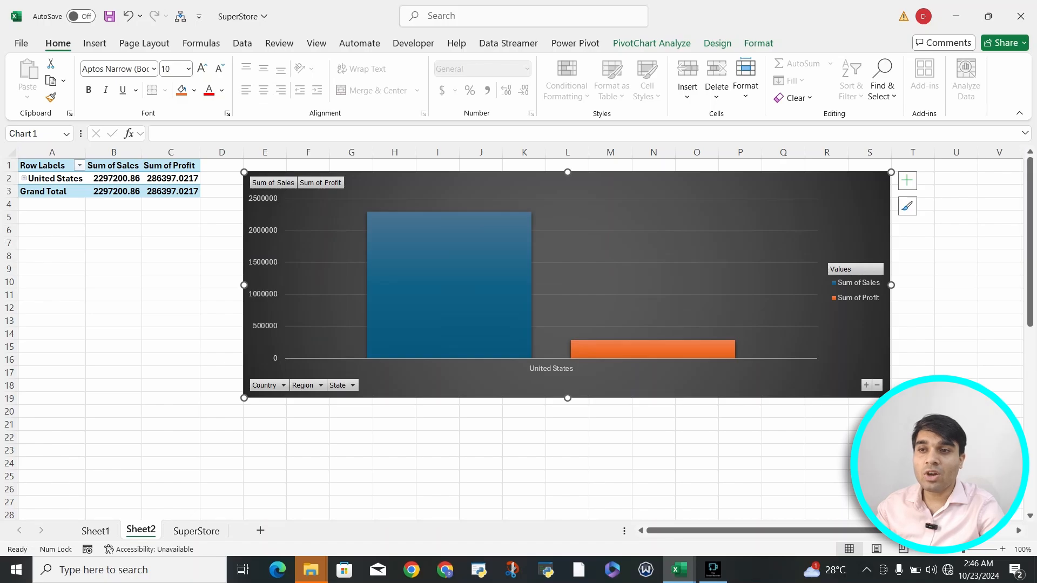
Step: Stretch the chart taller and expand it from United States down to every state
drag(567, 398, 567, 479)
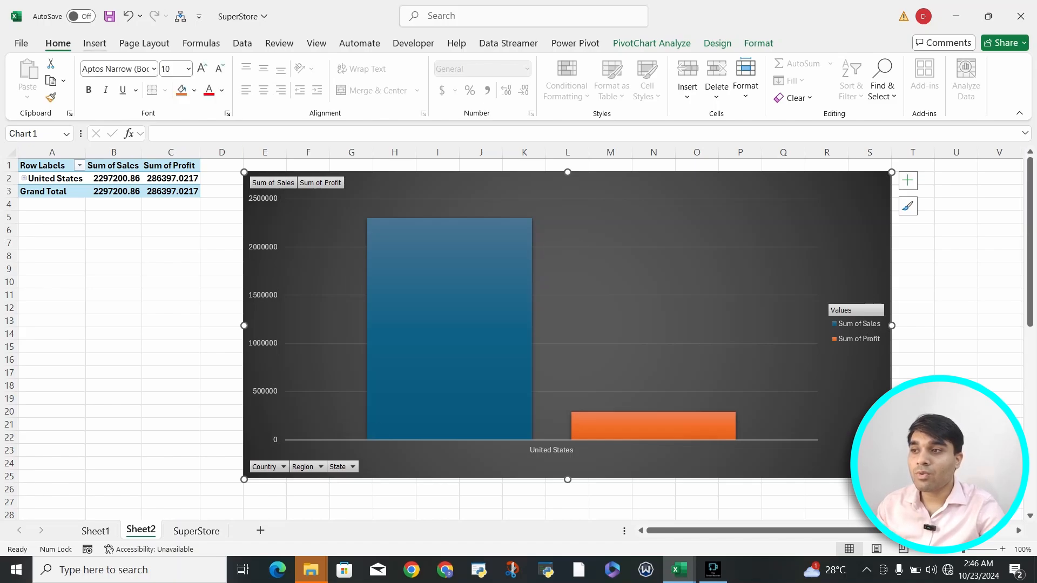
click(867, 467)
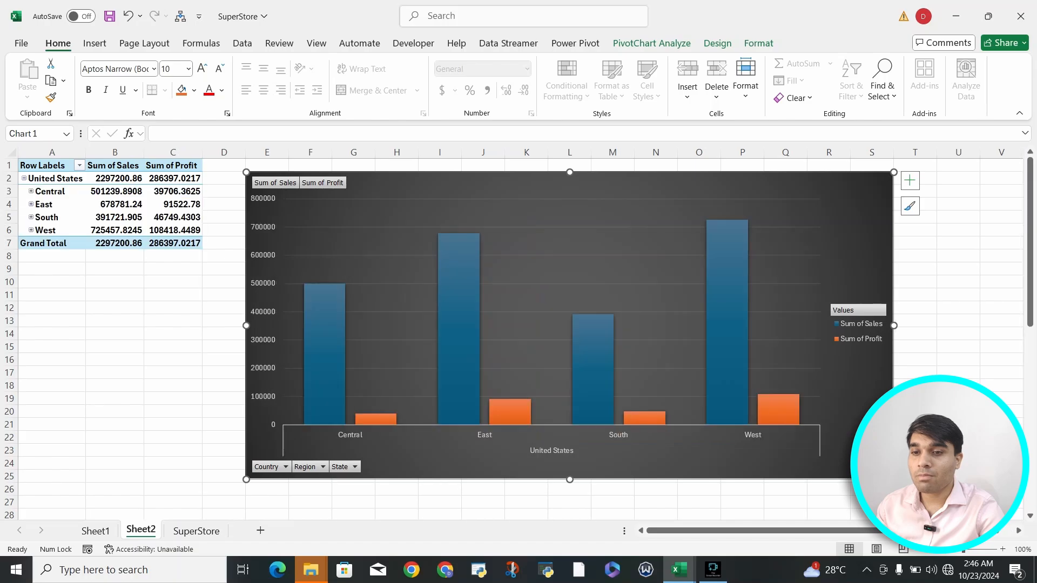
click(868, 467)
Step: Browse the Insert, Power Pivot and PivotChart Analyze ribbons and open Insert Slicer
click(95, 44)
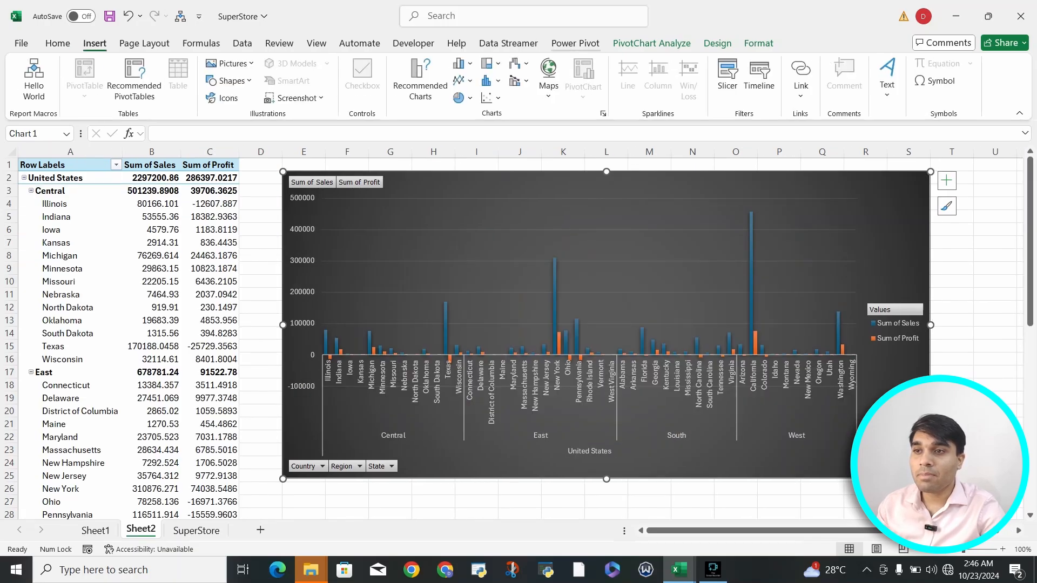
click(575, 43)
click(651, 43)
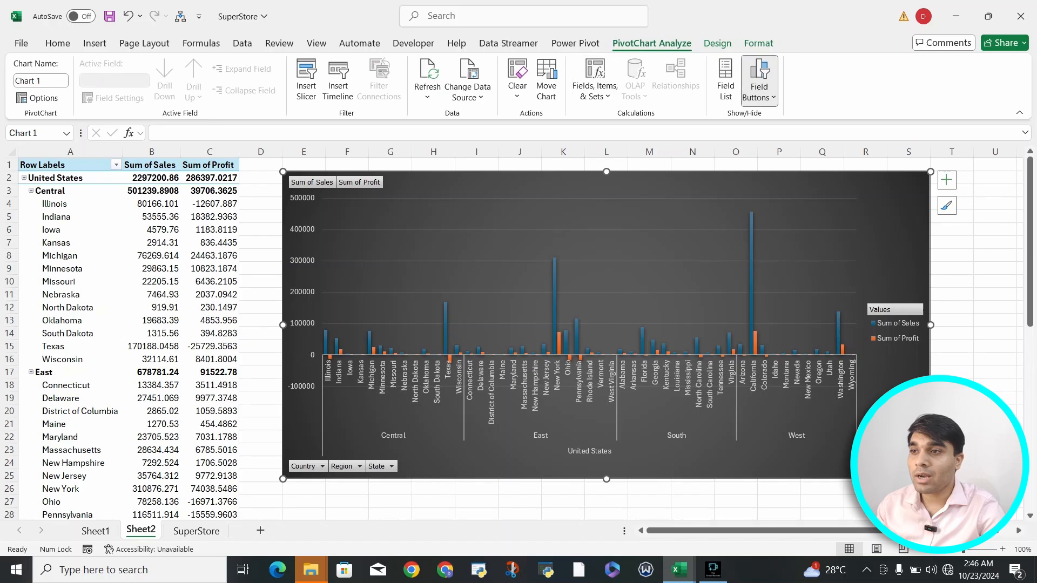
click(306, 81)
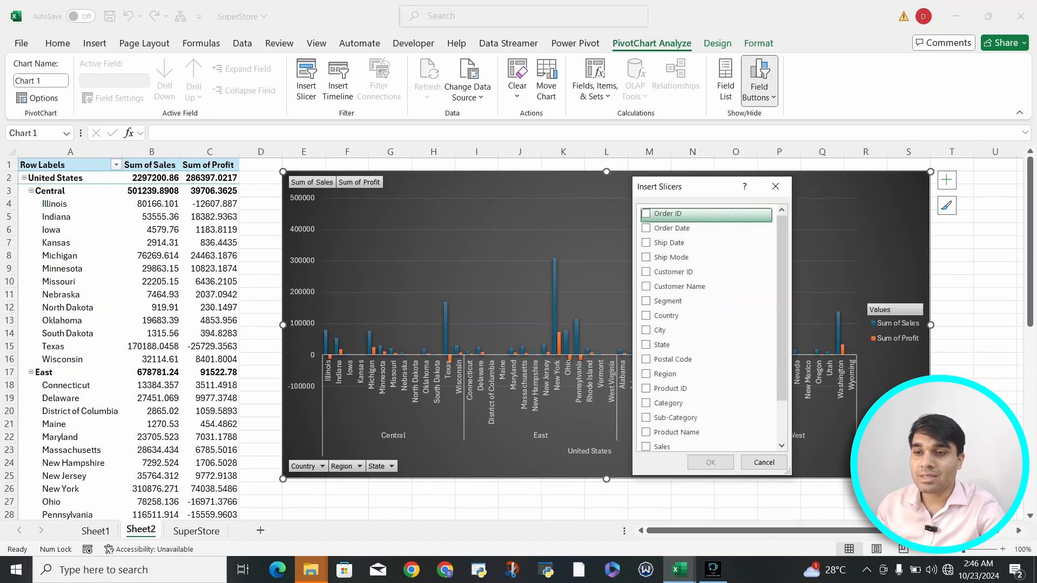
drag(702, 186, 738, 185)
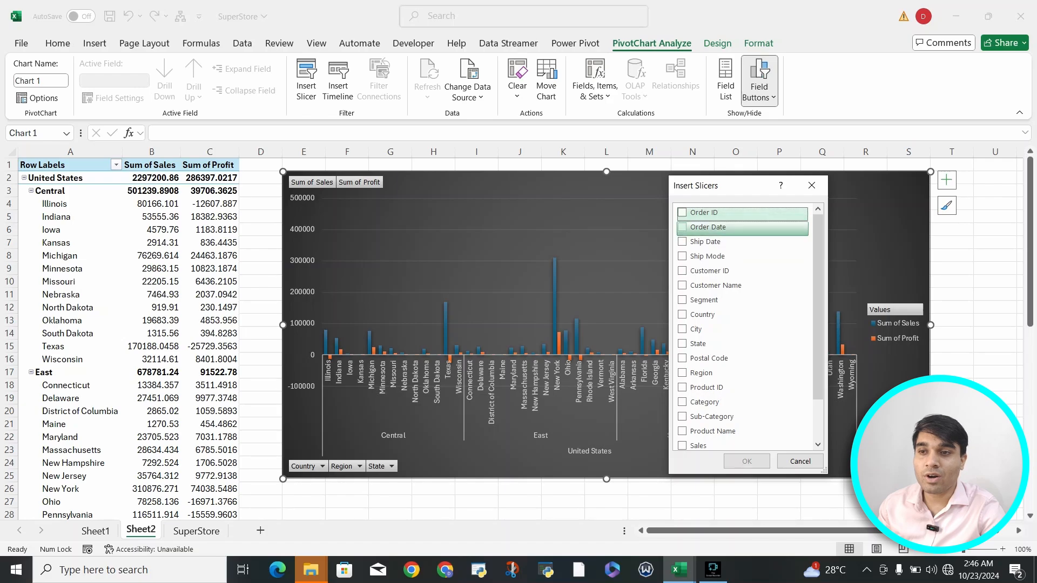
click(708, 227)
click(708, 227)
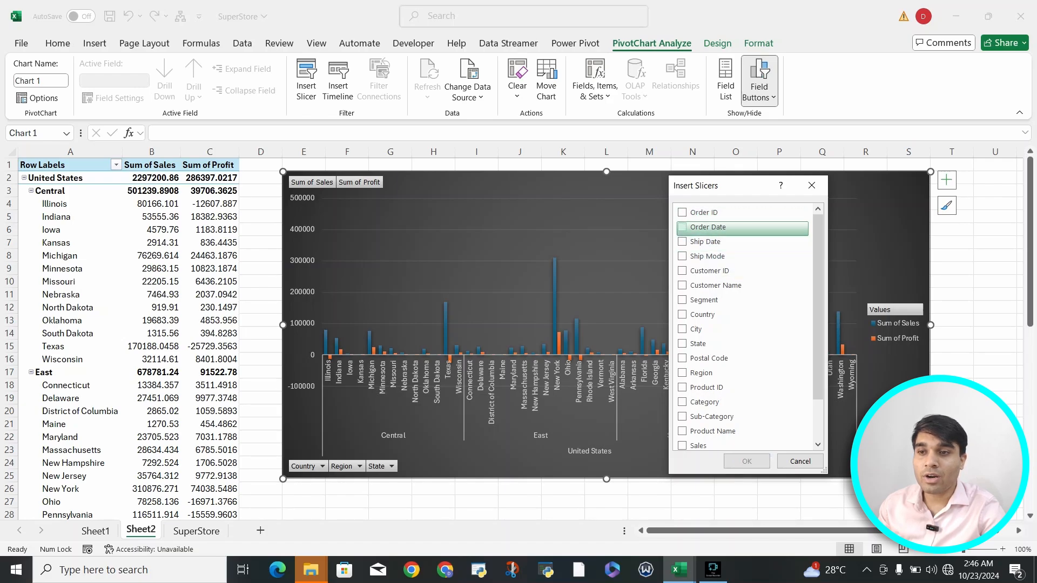
click(705, 242)
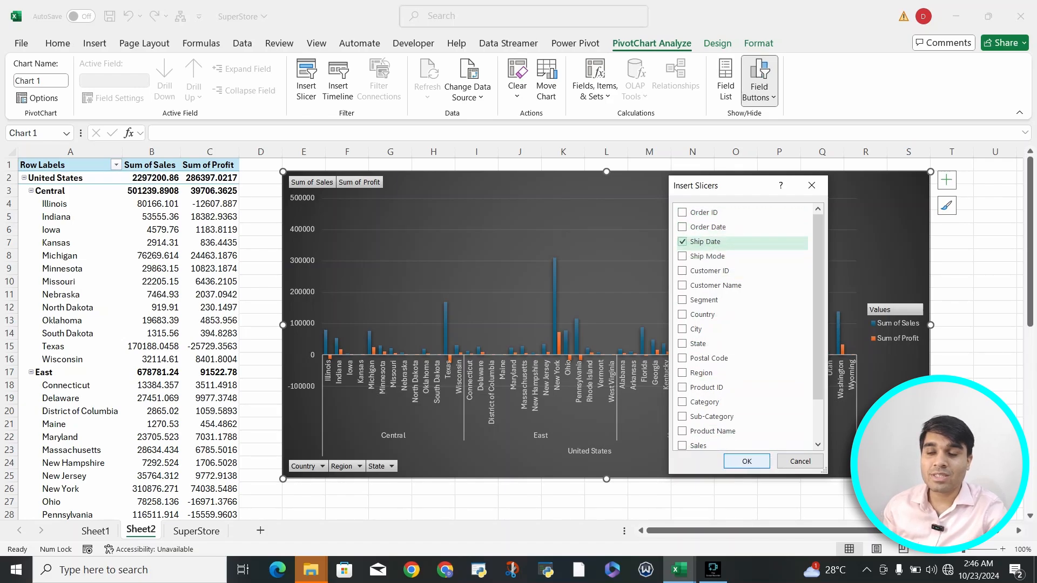
click(747, 461)
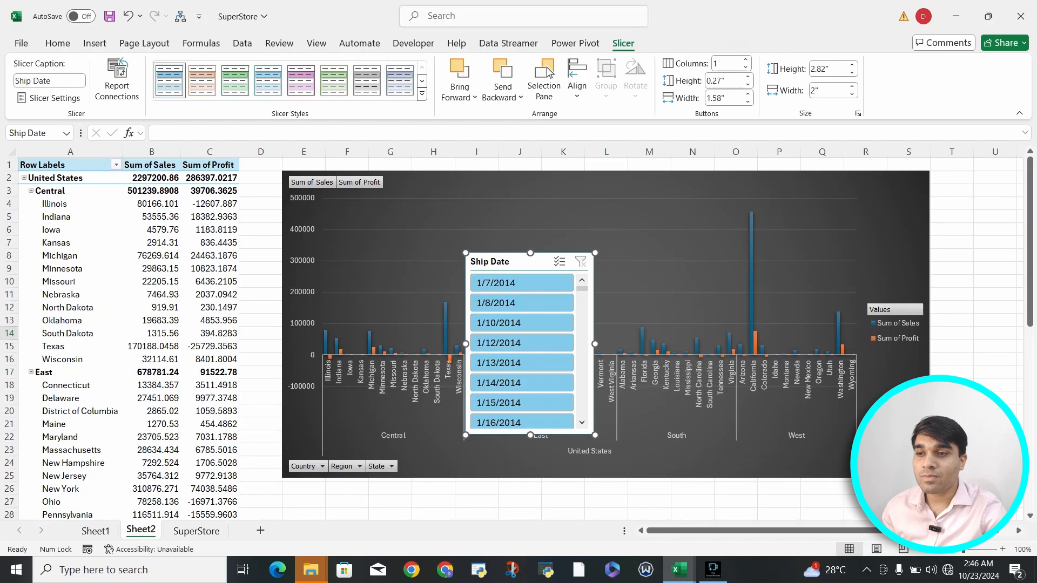
drag(513, 261, 957, 202)
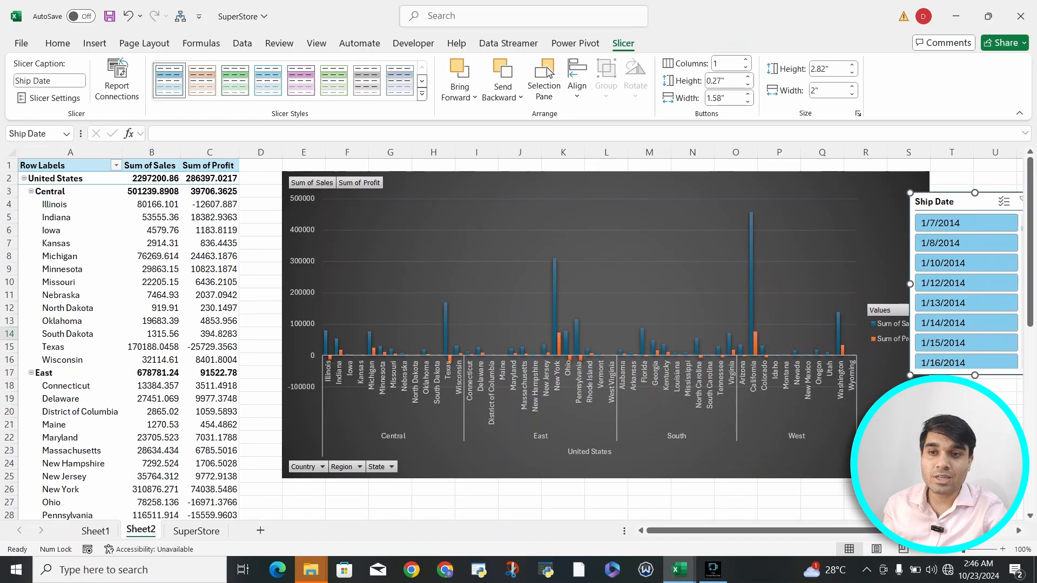
key(Escape)
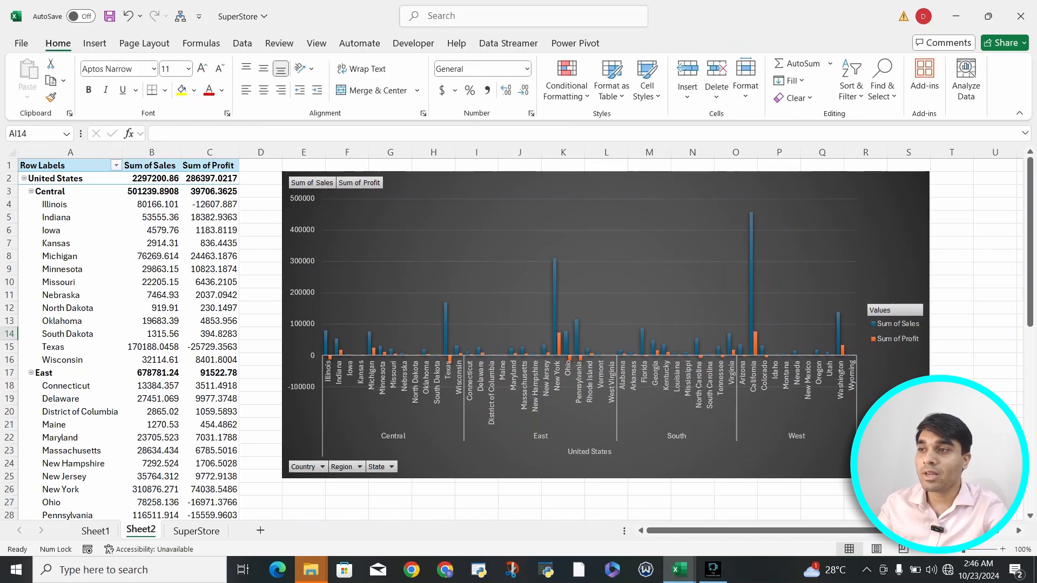
Step: Insert a Ship Date timeline for the PivotChart and switch its time level to years
click(508, 189)
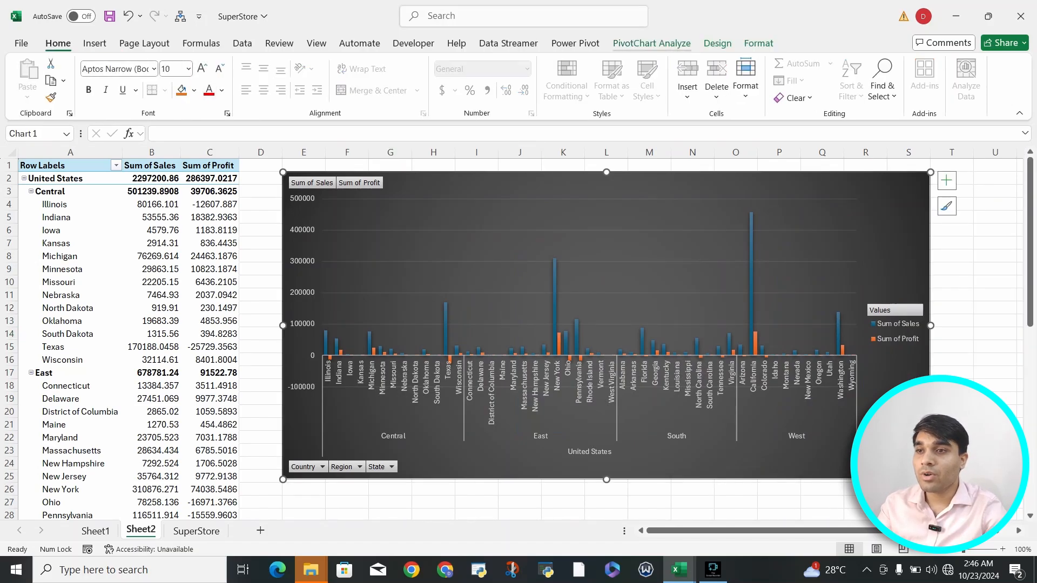
click(651, 43)
click(338, 81)
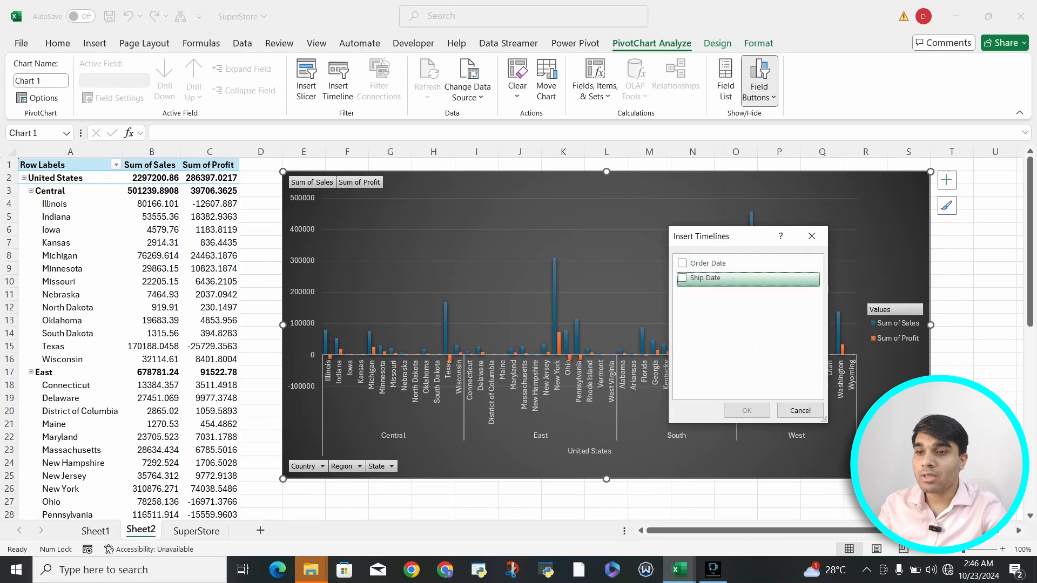
click(682, 278)
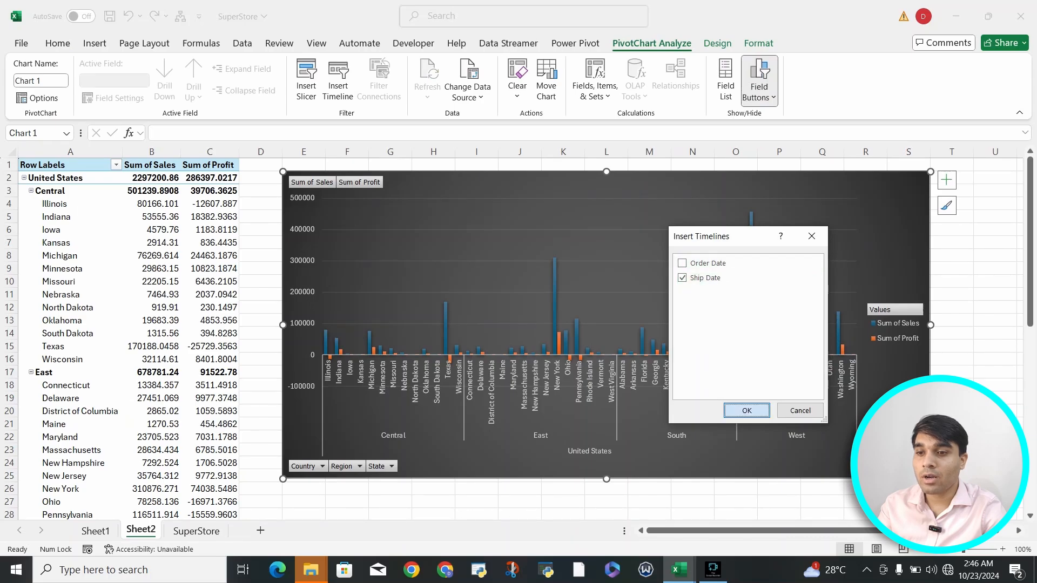
click(739, 411)
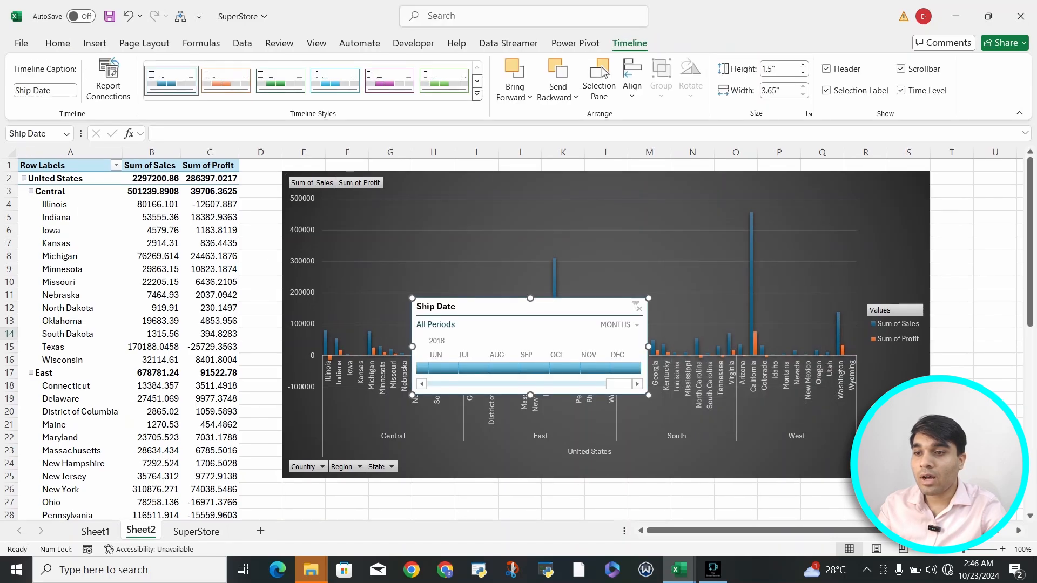
click(621, 324)
click(632, 341)
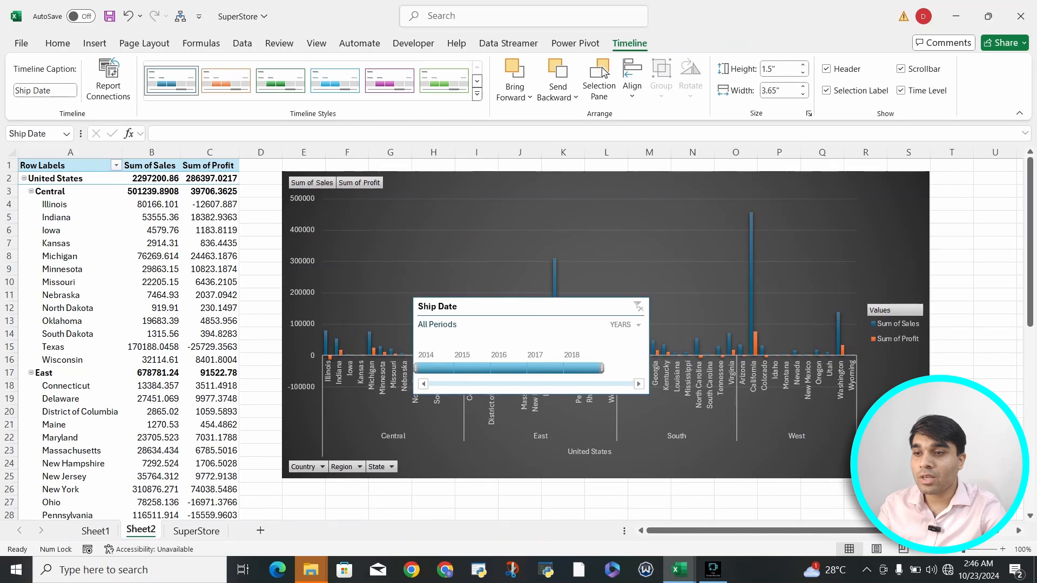
Step: Move the timeline to the right edge of the chart
drag(410, 378, 875, 304)
scroll(875, 305, right, 3)
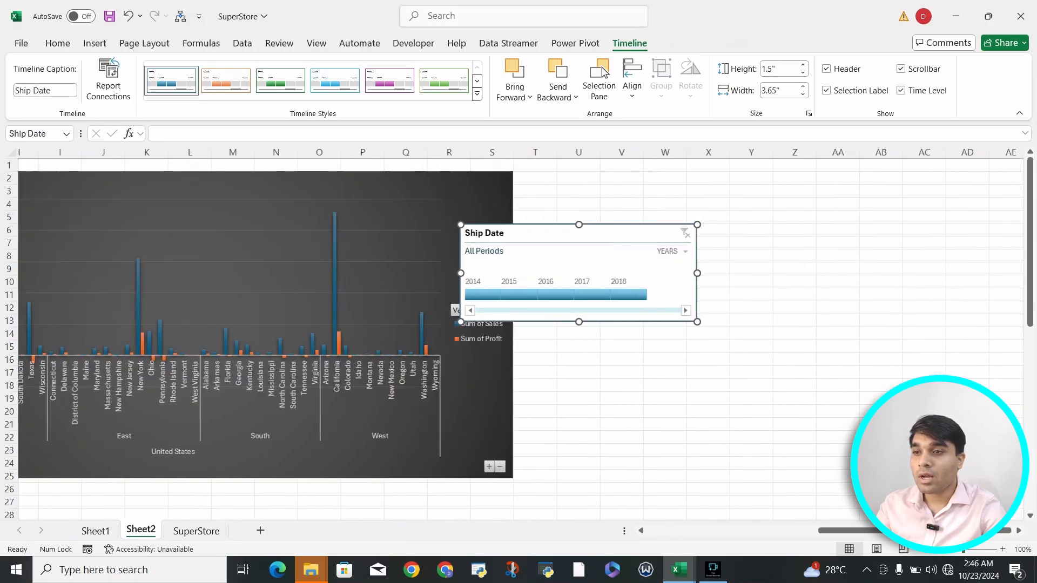
scroll(875, 304, left, 2)
key(Escape)
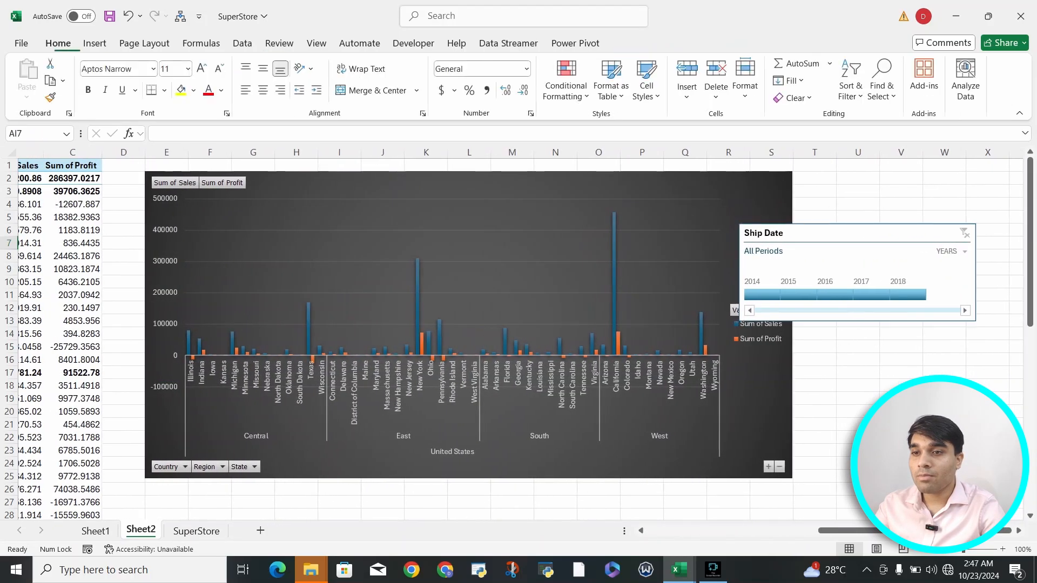
key(Up)
Step: Select years on the timeline to filter the pivot to a single ship year
click(776, 232)
drag(777, 232, 822, 219)
click(822, 230)
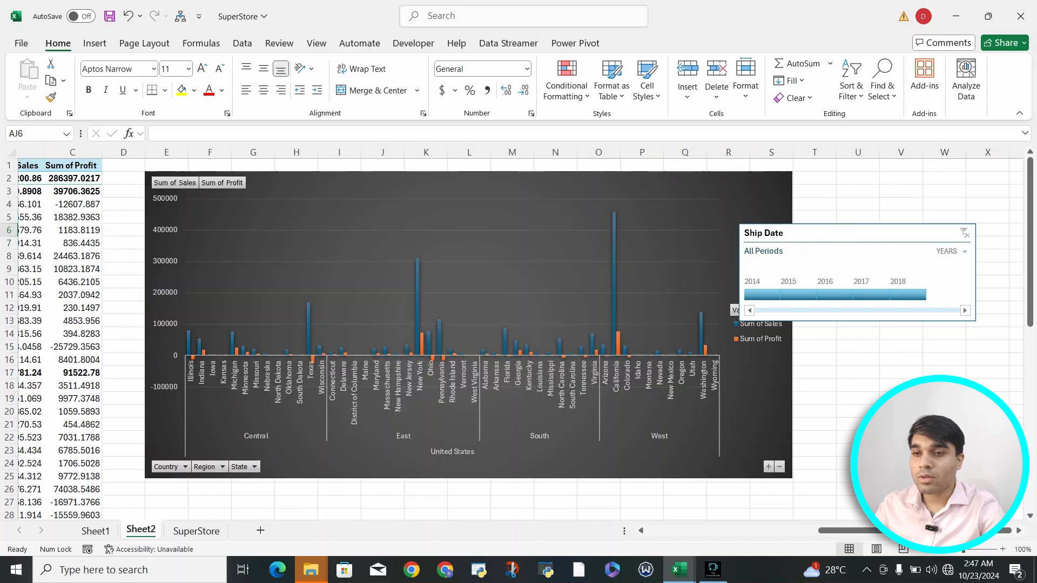
drag(778, 232, 822, 231)
click(777, 232)
drag(835, 231, 867, 218)
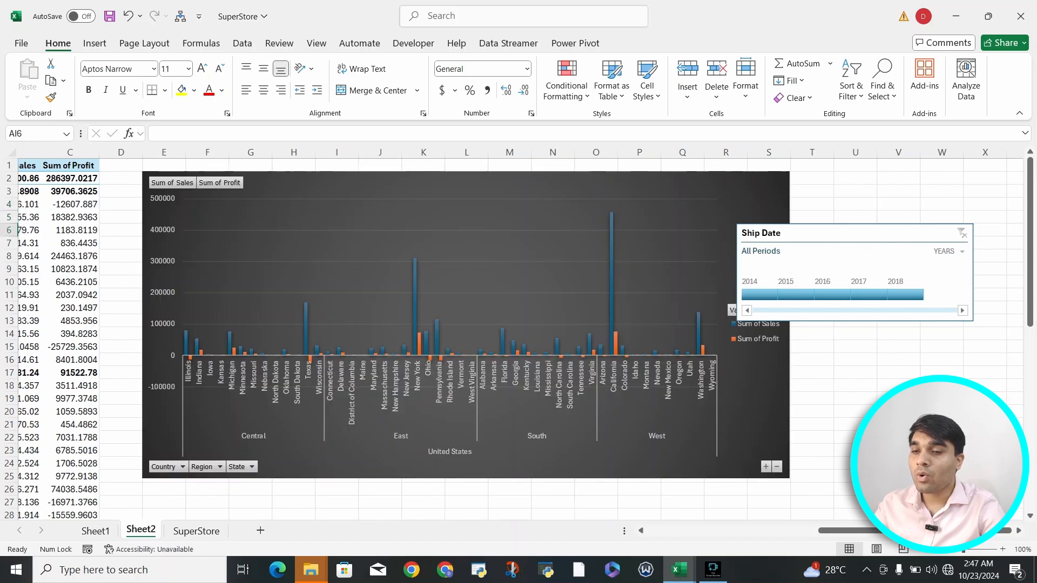
click(753, 294)
Step: Shift the Ship Date timeline right and filter it through 2014 and 2015 to 2016
click(787, 295)
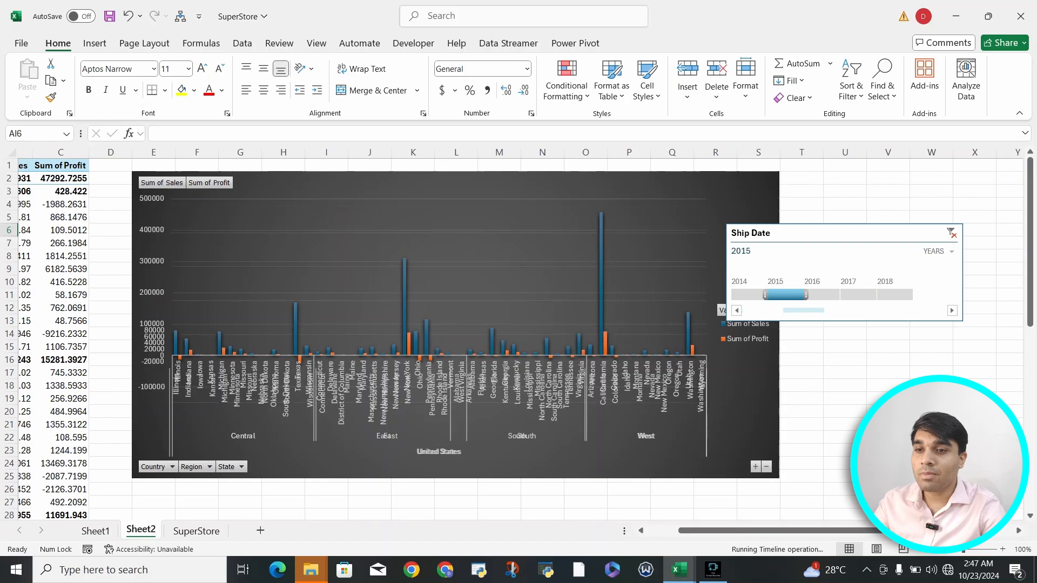
drag(831, 233, 890, 179)
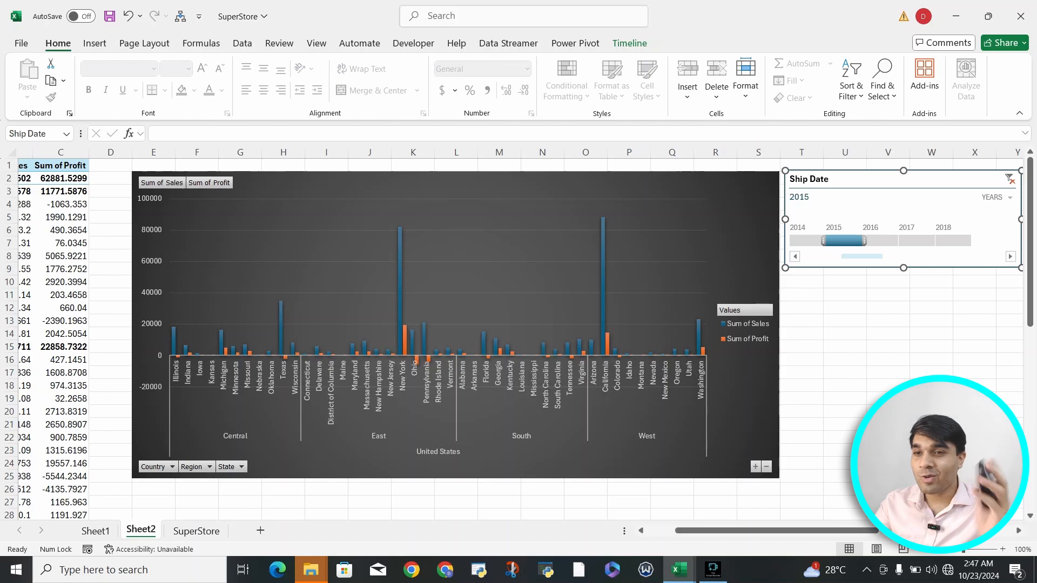
click(807, 240)
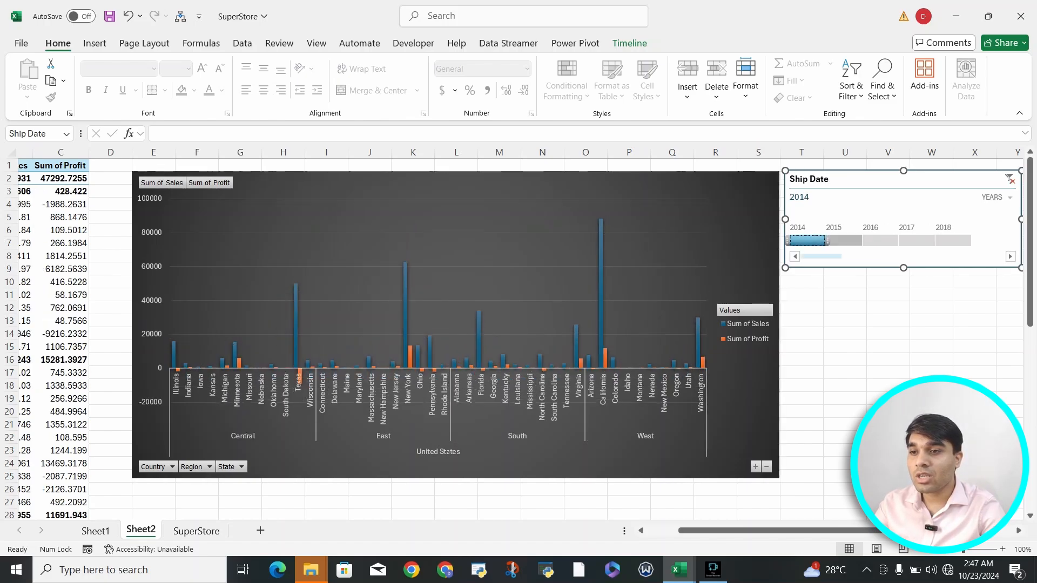
click(843, 241)
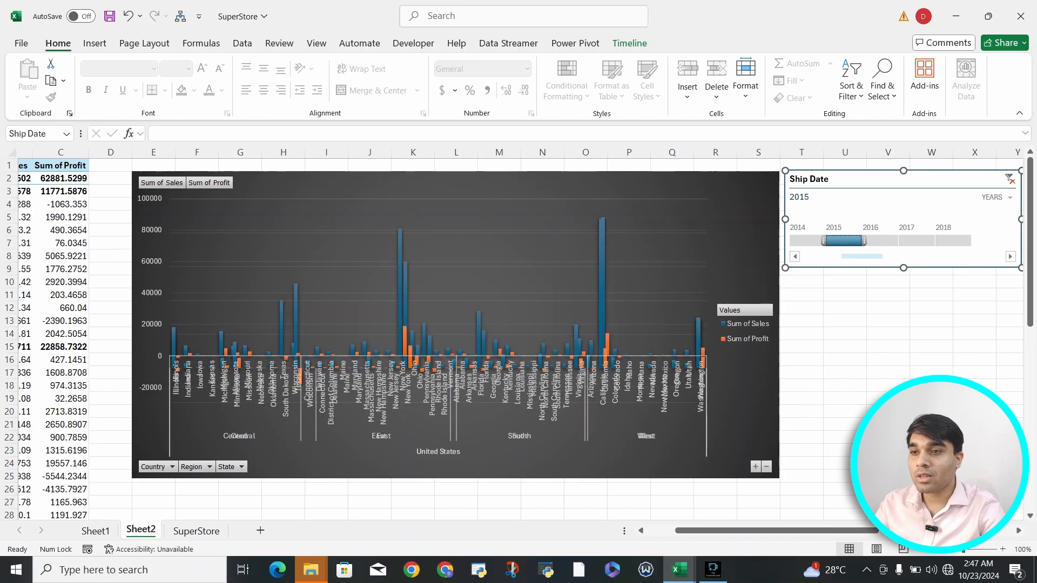
click(880, 241)
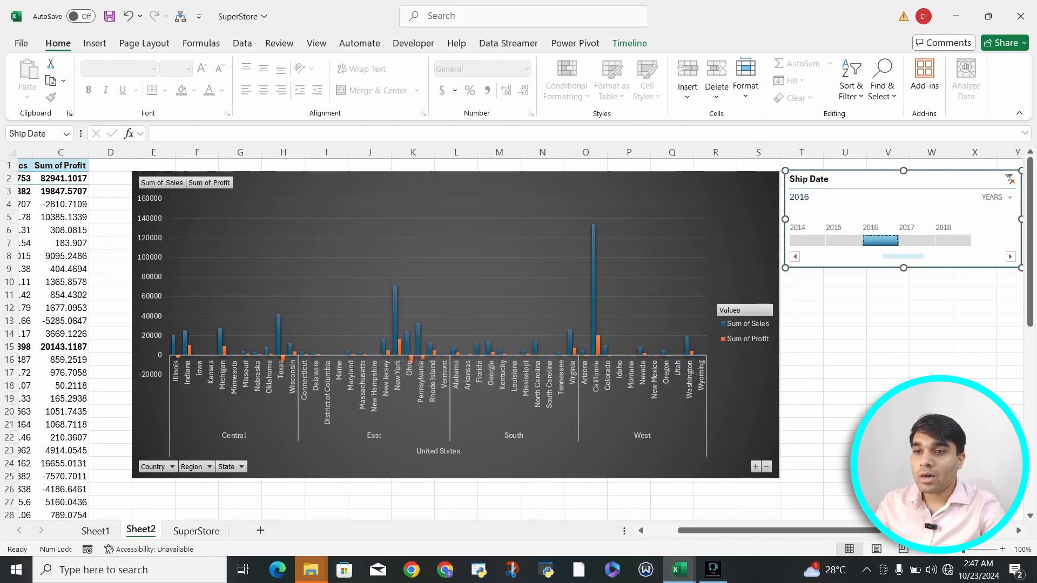
scroll(745, 243, left, 1)
Step: Insert a Category slicer for the sales and profit PivotChart
click(745, 243)
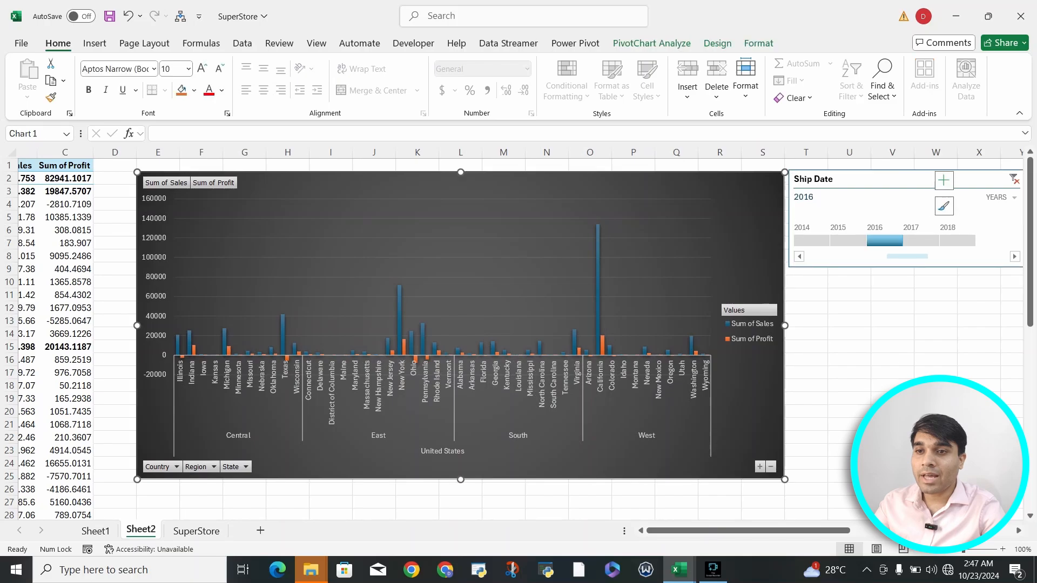
scroll(745, 243, left, 3)
click(72, 152)
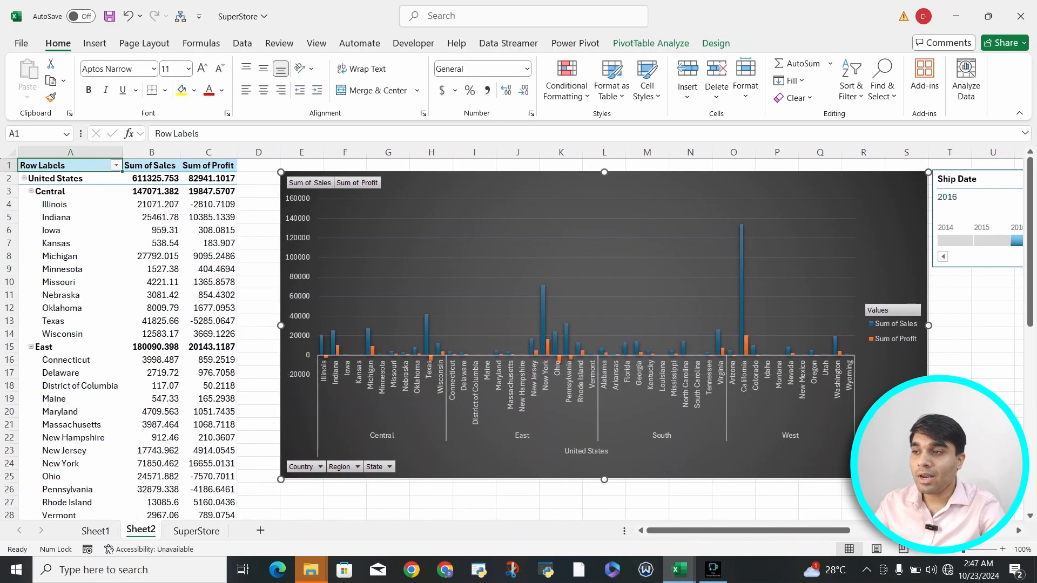
click(70, 166)
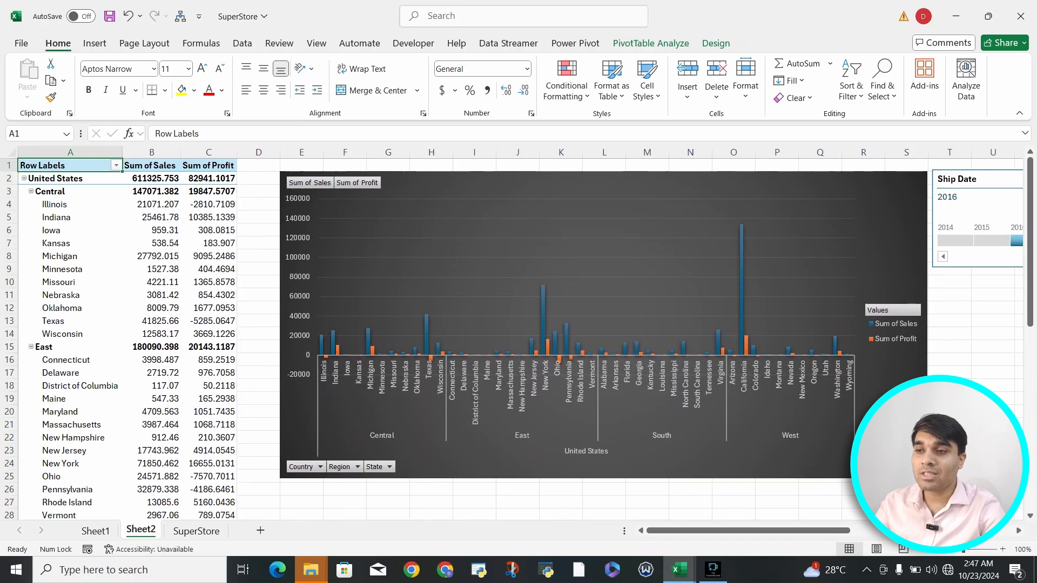
click(604, 242)
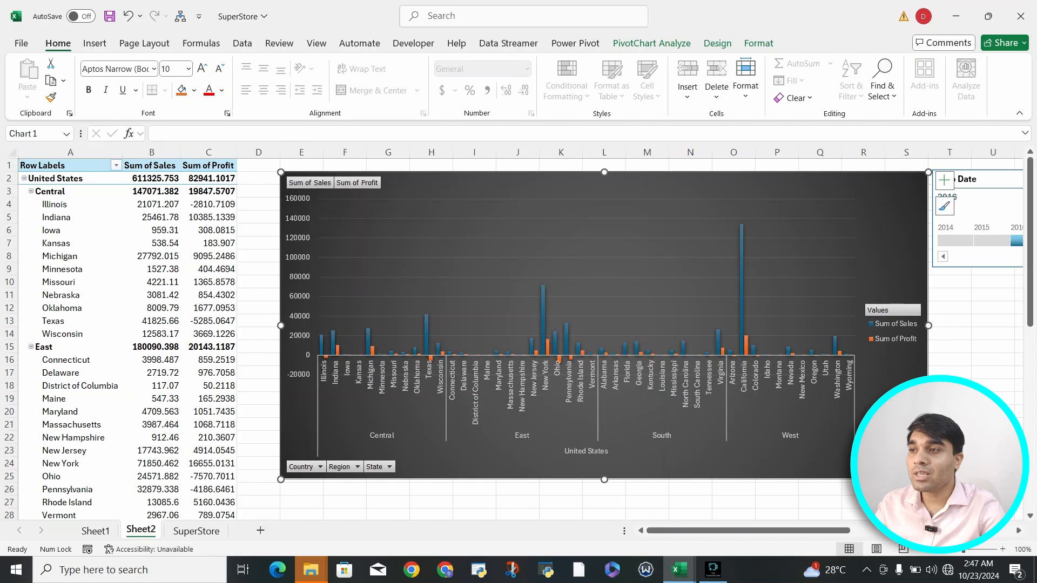
click(651, 43)
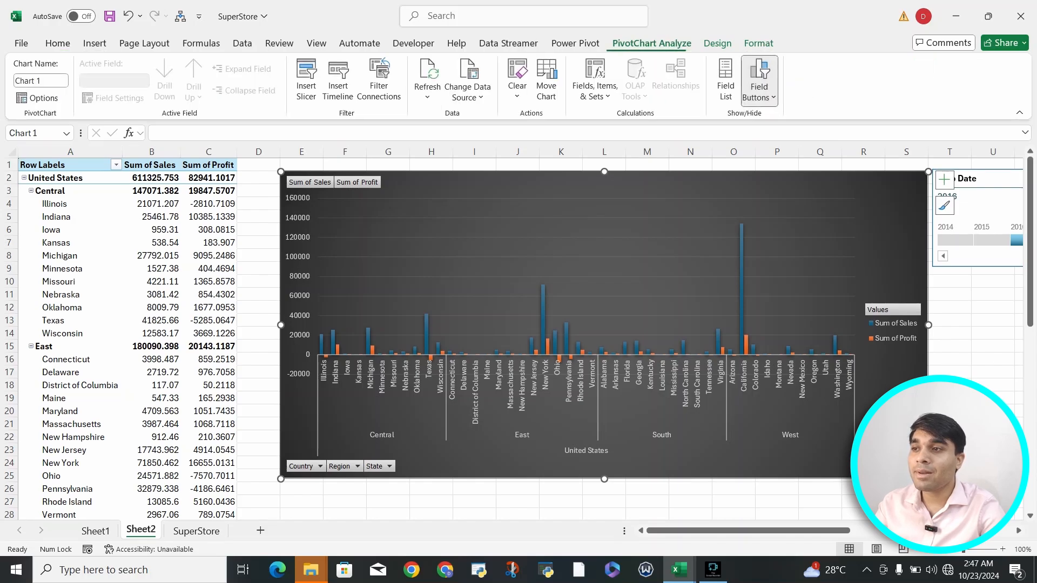
click(306, 81)
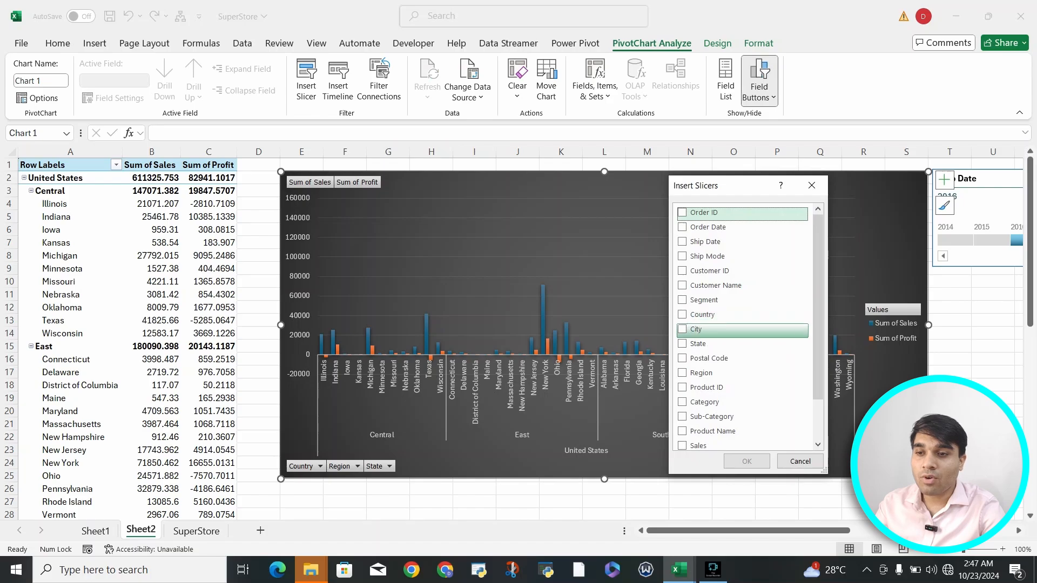
scroll(718, 351, down, 2)
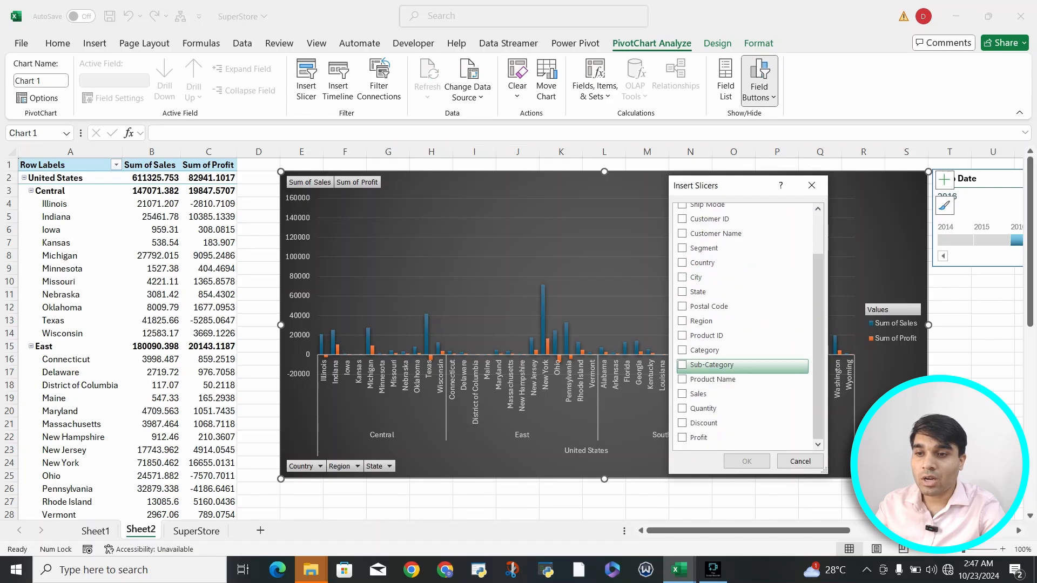
click(682, 350)
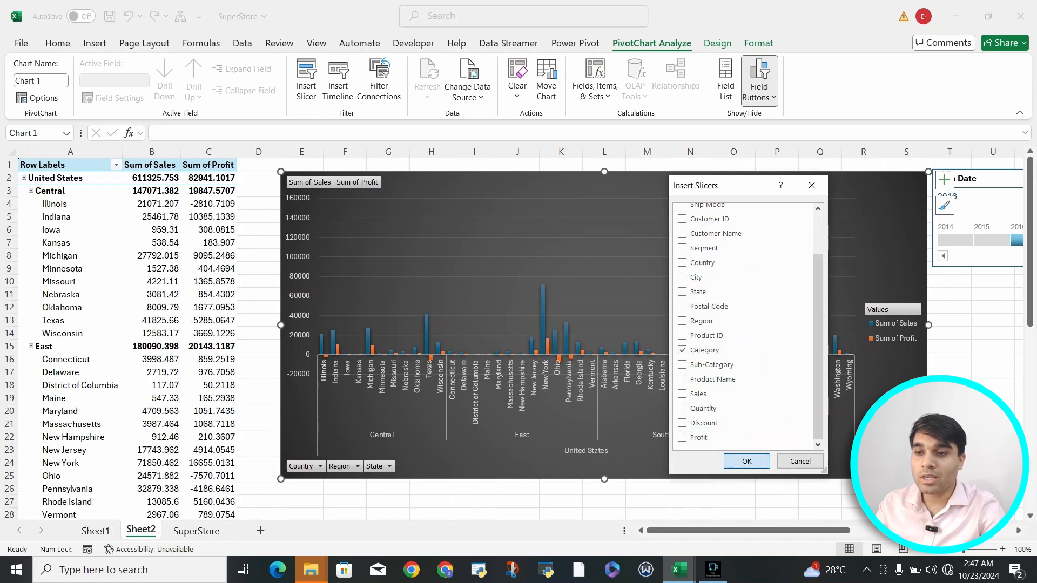
click(747, 461)
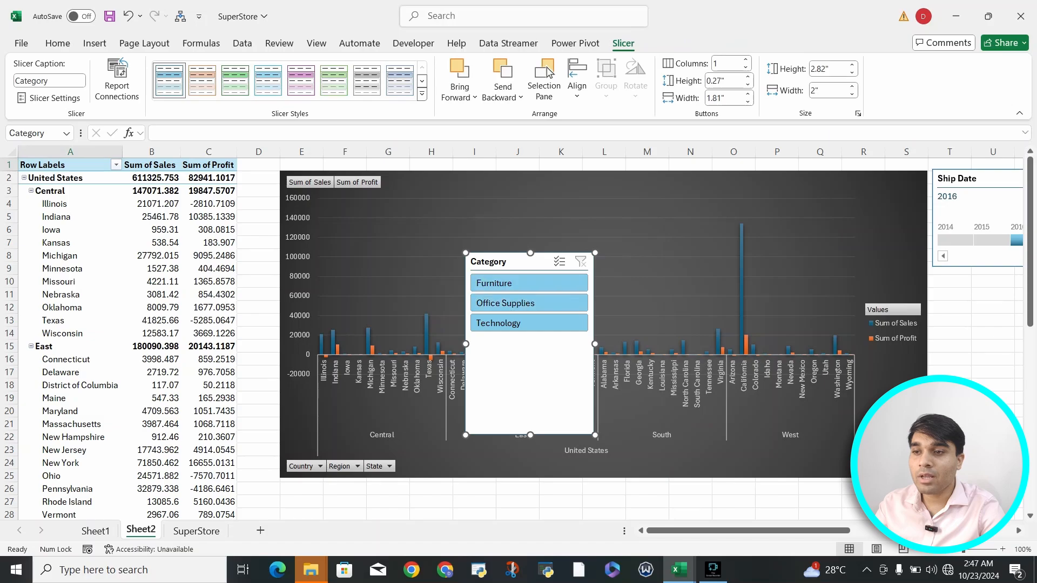
Step: Place the Category slicer below the timeline, shorten it, and filter to Furniture
drag(513, 261, 980, 285)
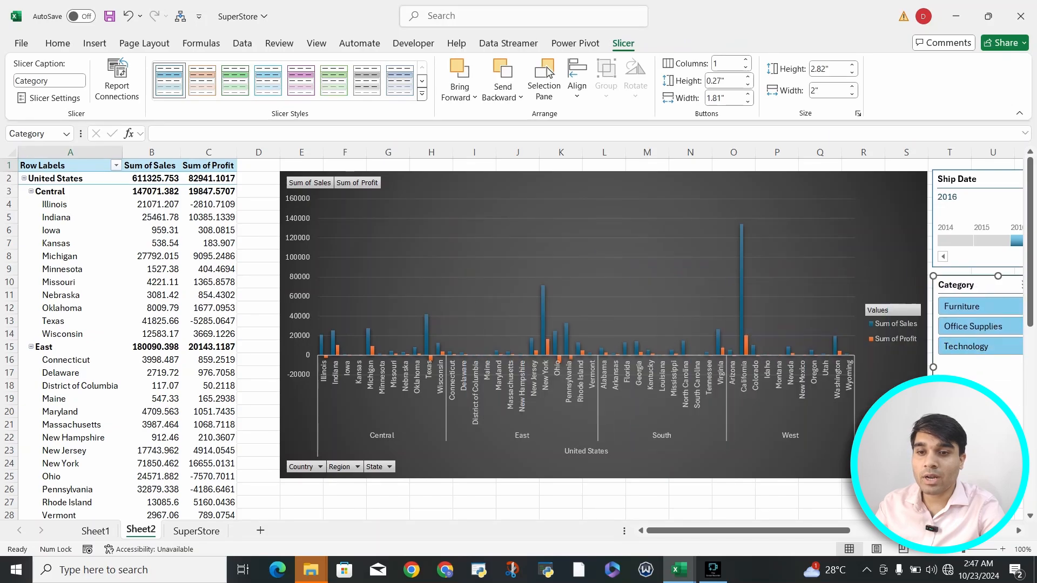
drag(998, 458, 998, 367)
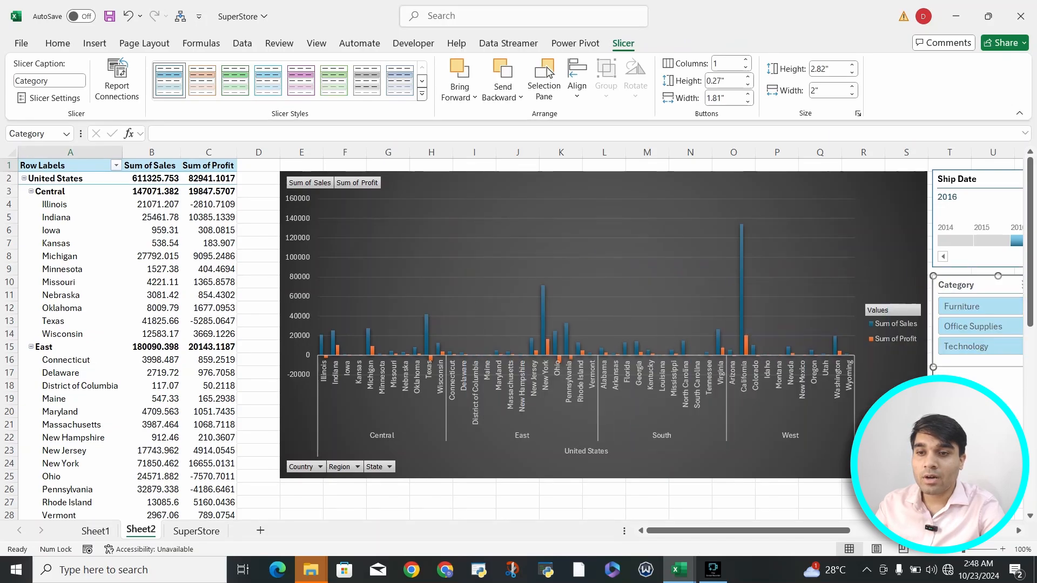
click(967, 307)
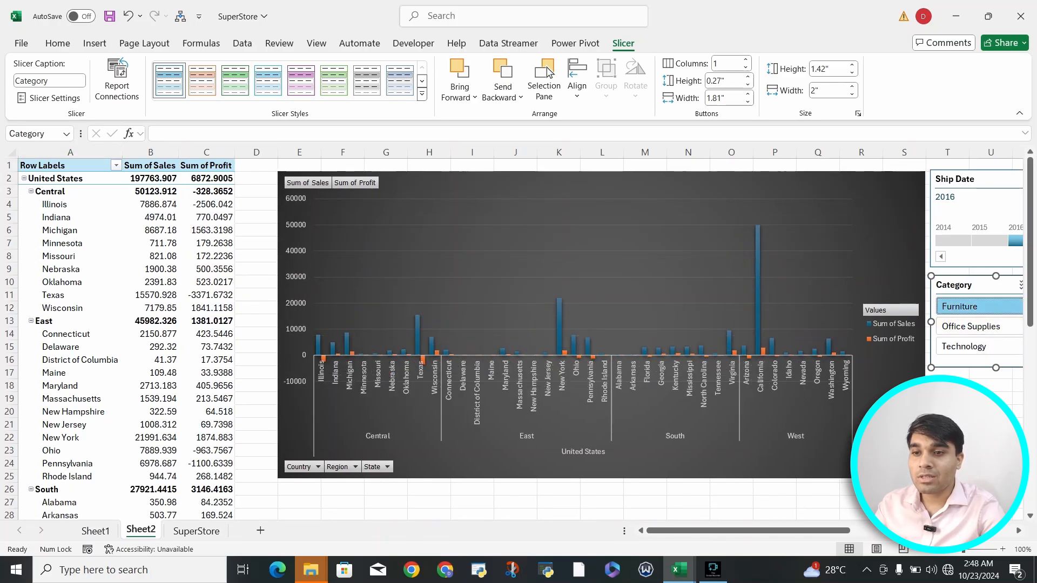
Step: Switch the Category slicer to Office Supplies, then Technology, and select the chart
click(970, 326)
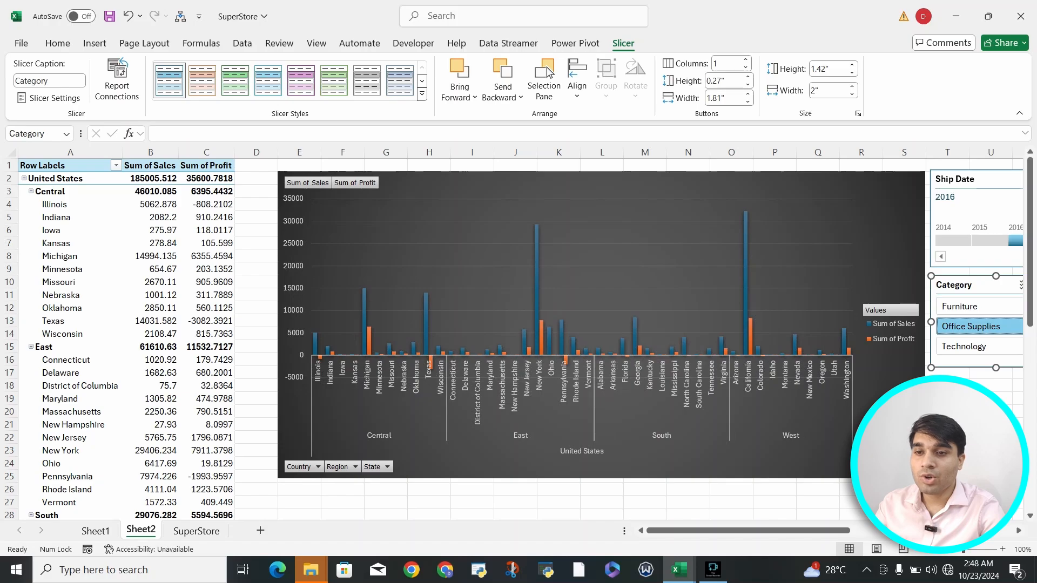
click(971, 346)
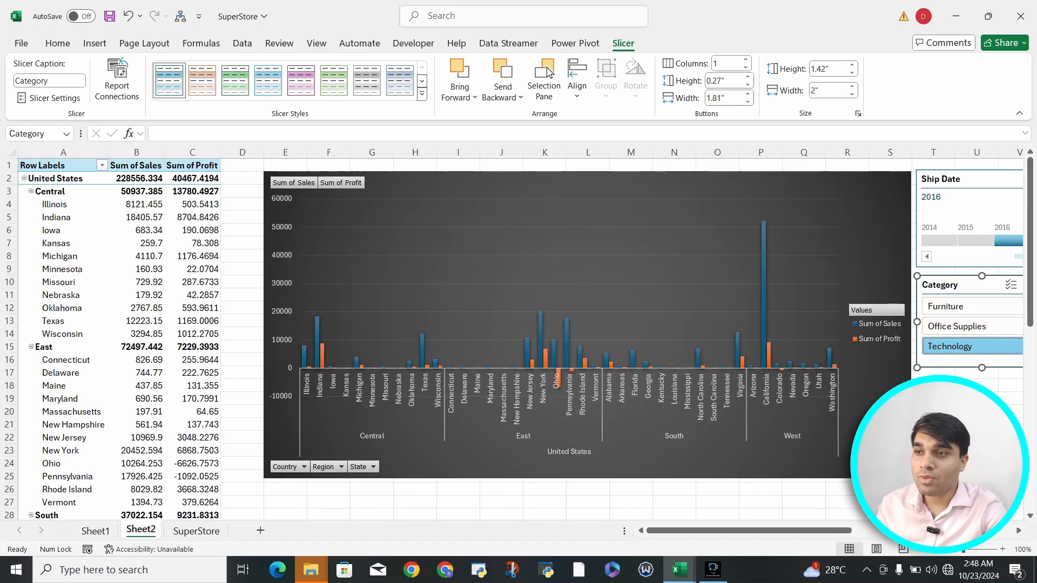
click(889, 427)
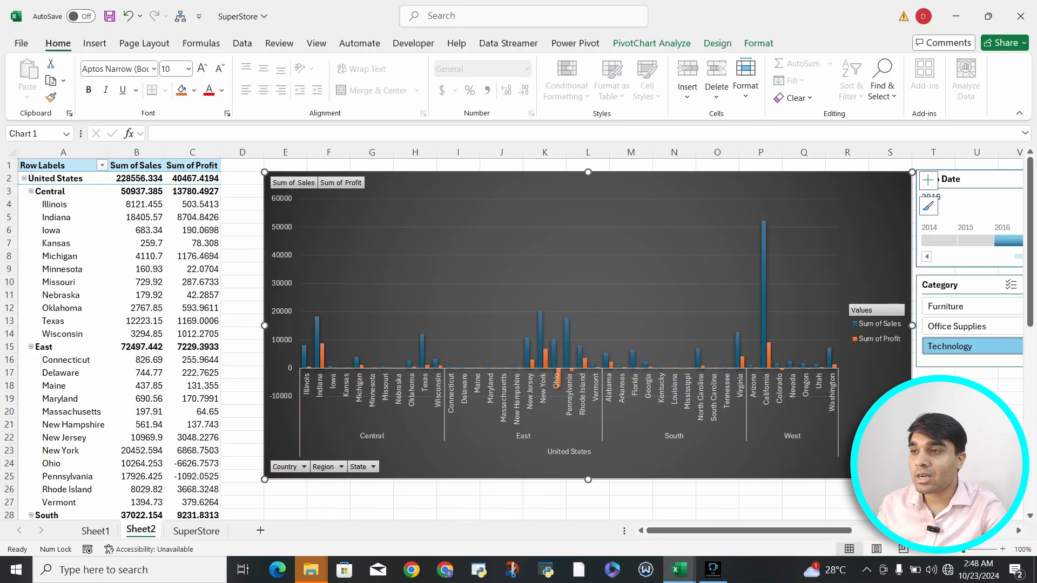
Step: Start a PivotChart from Sheet2's pivot table, cancel it, and go to the SuperStore sheet
click(575, 43)
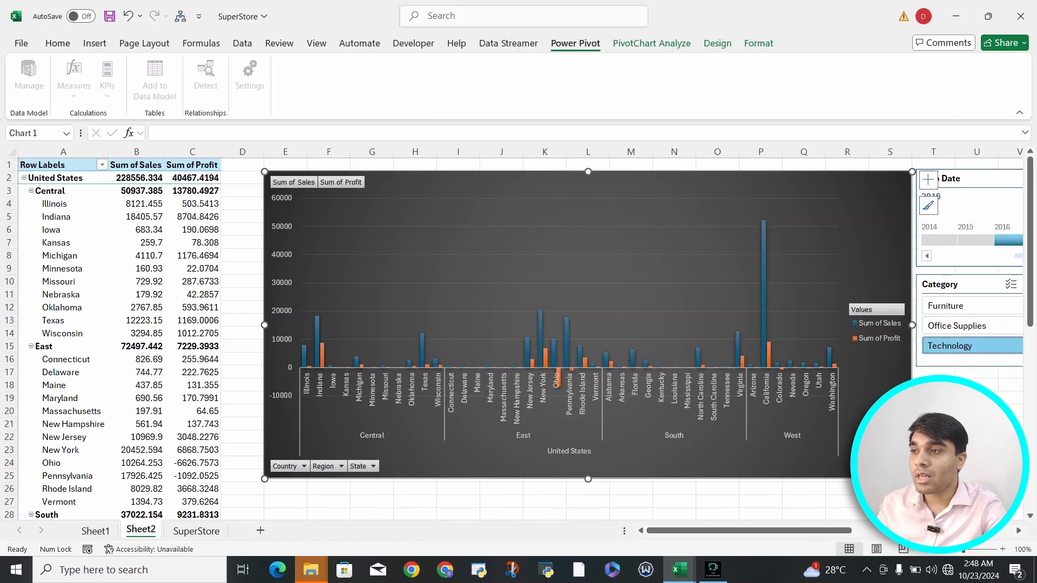
click(60, 166)
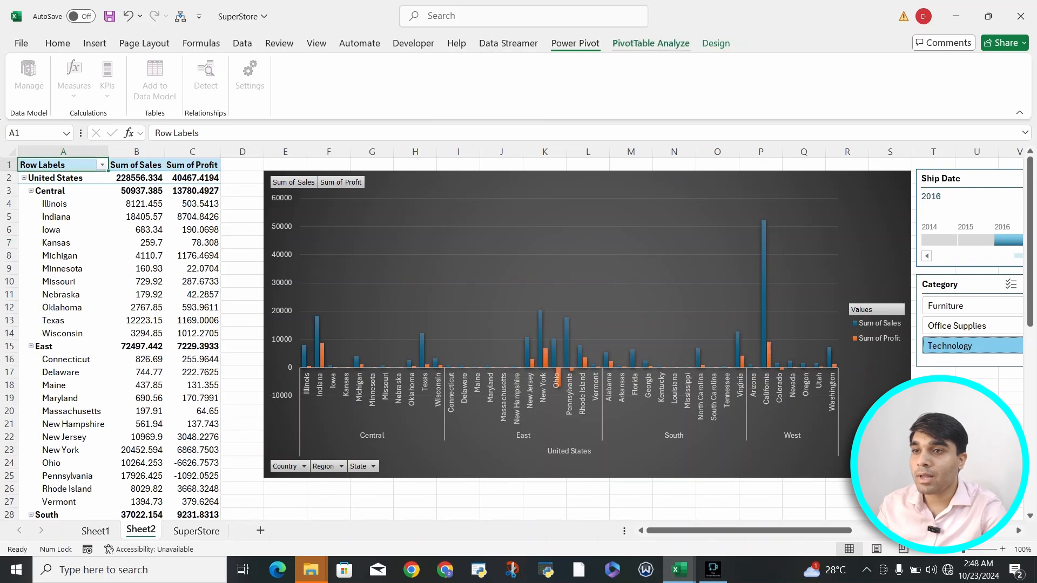
click(650, 43)
click(814, 78)
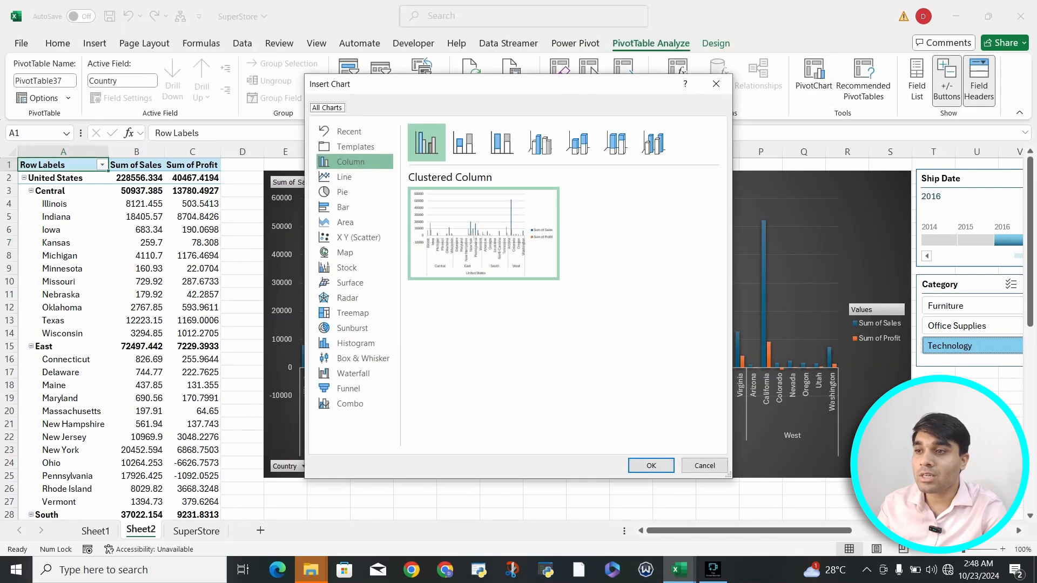
click(716, 84)
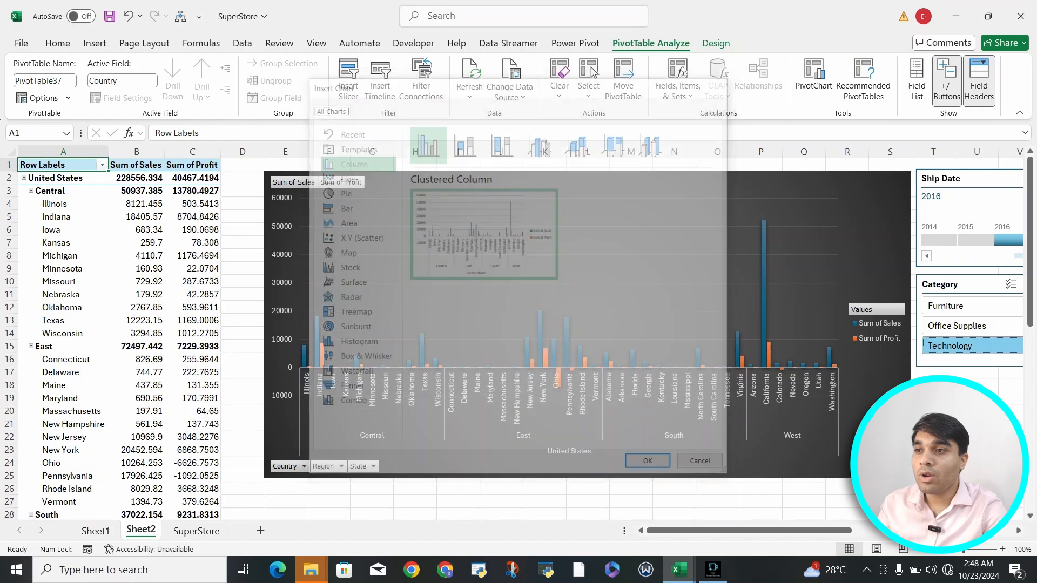
click(196, 531)
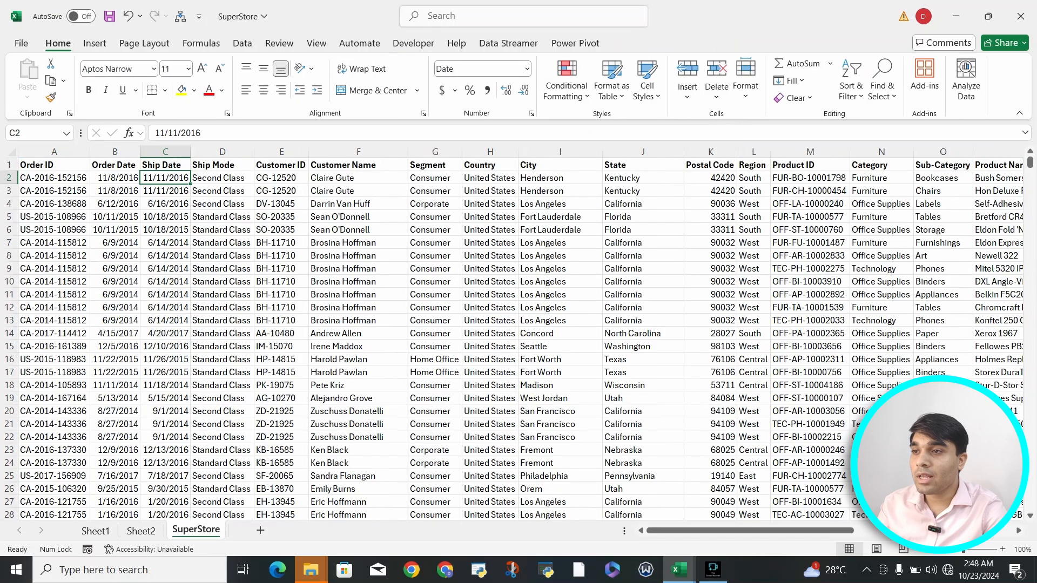
Step: Cancel the Insert PivotChart dialogs, then return to Sheet2 by way of Sheet1
click(95, 43)
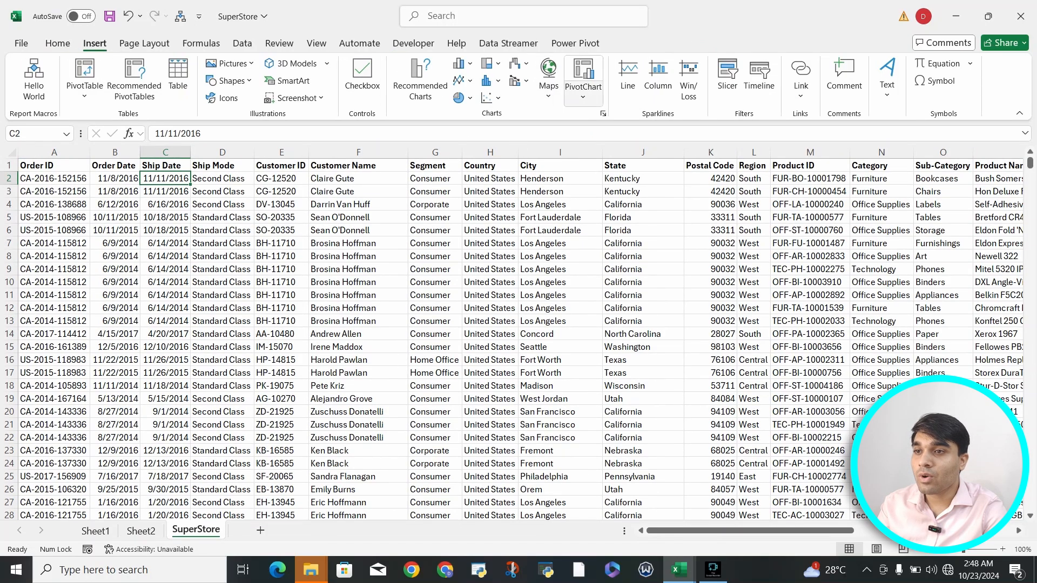
click(582, 94)
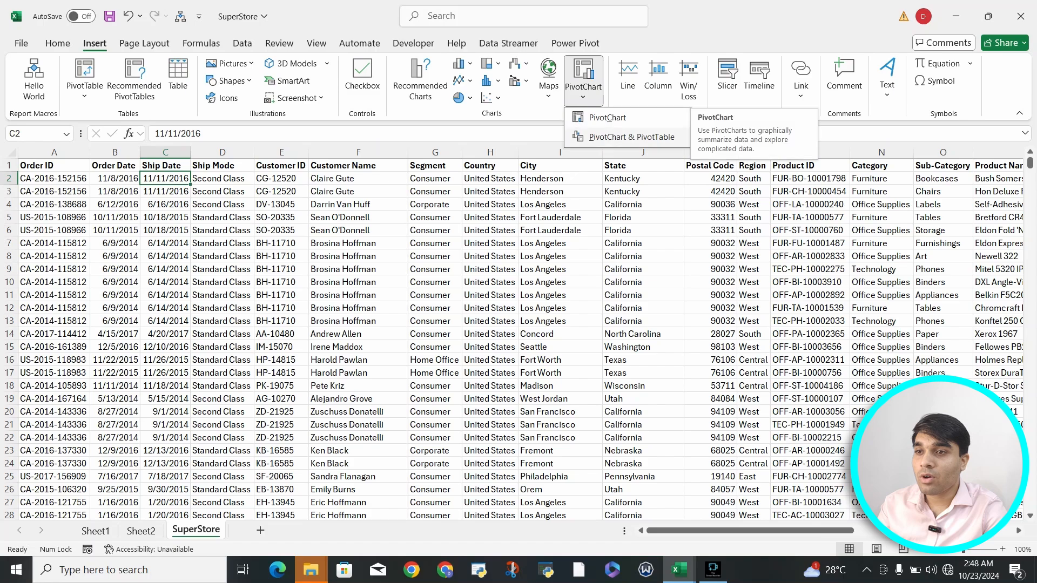
click(630, 136)
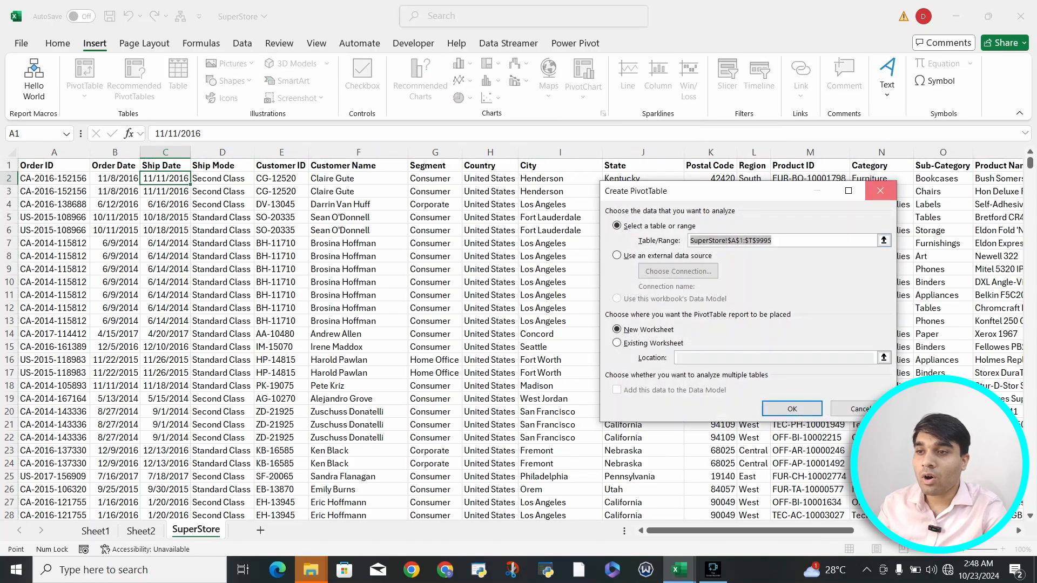
click(880, 191)
click(582, 95)
click(607, 117)
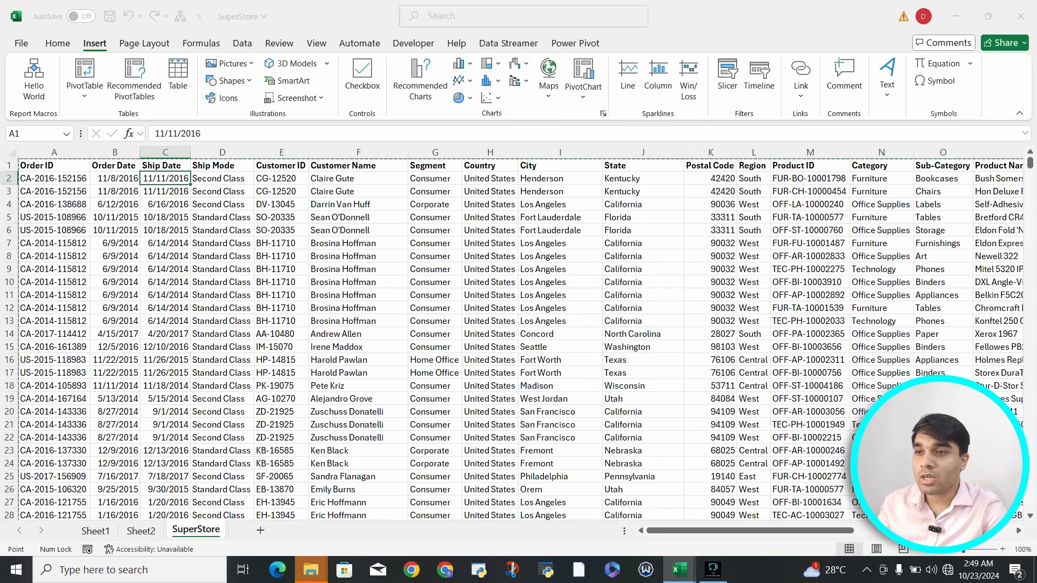
click(880, 190)
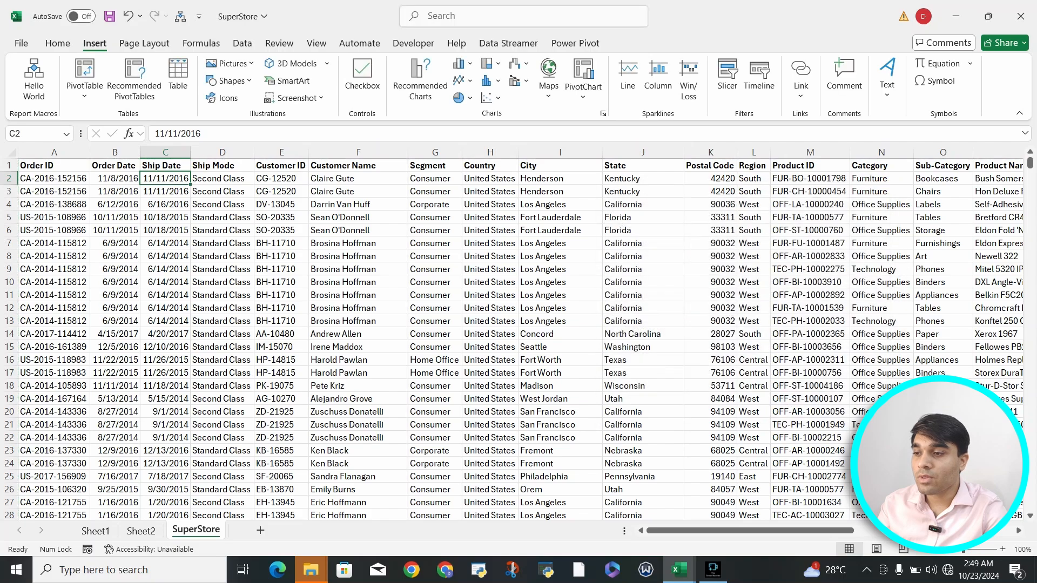
click(96, 531)
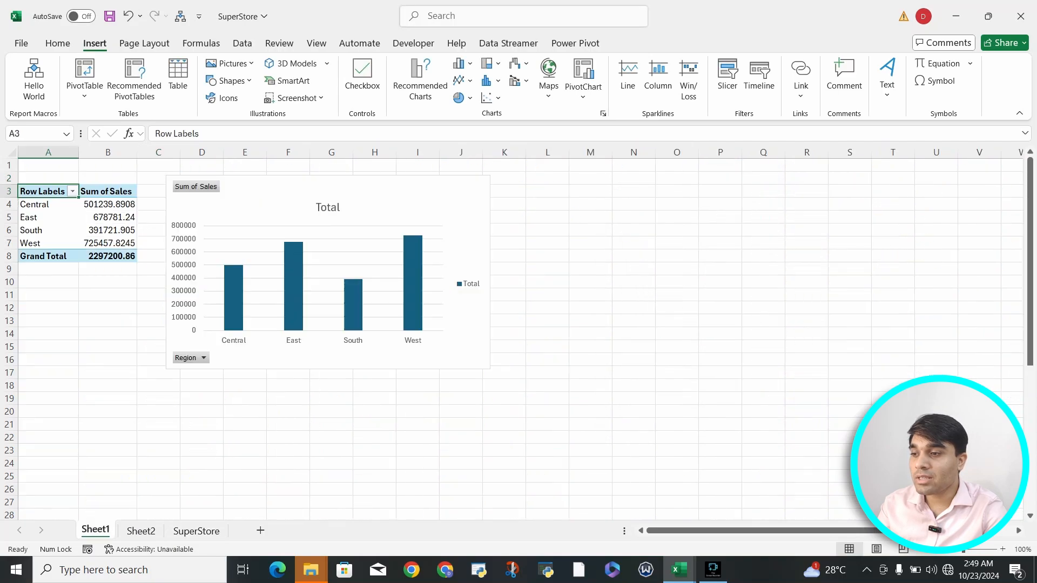
click(141, 530)
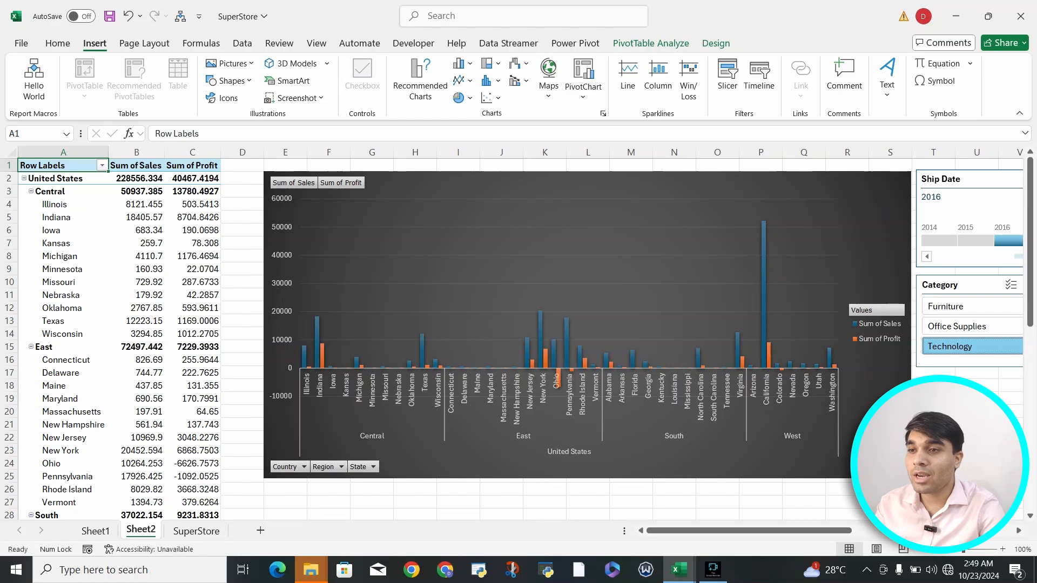
Step: Extend the Ship Date timeline selection from 2014 through 2018
scroll(518, 335, right, 3)
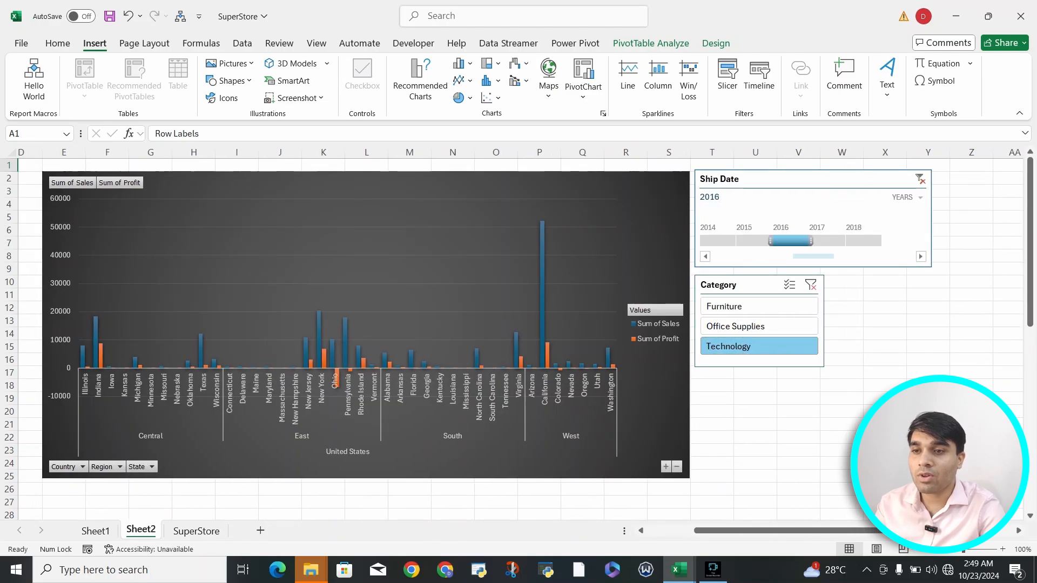
click(721, 241)
drag(742, 241, 884, 240)
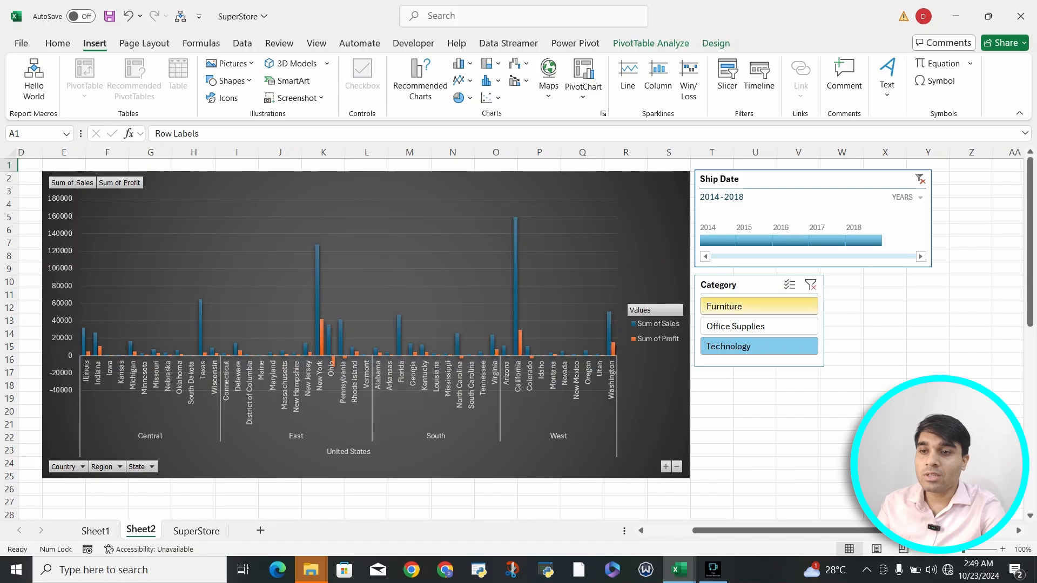
Step: Filter the Category slicer to Furniture, Office Supplies, then Technology
click(758, 306)
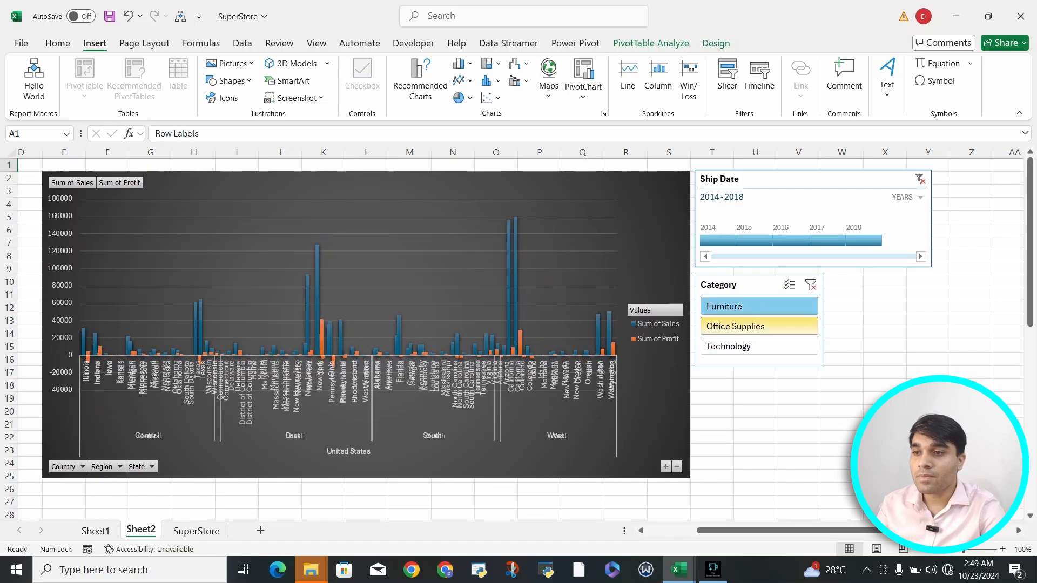
click(759, 326)
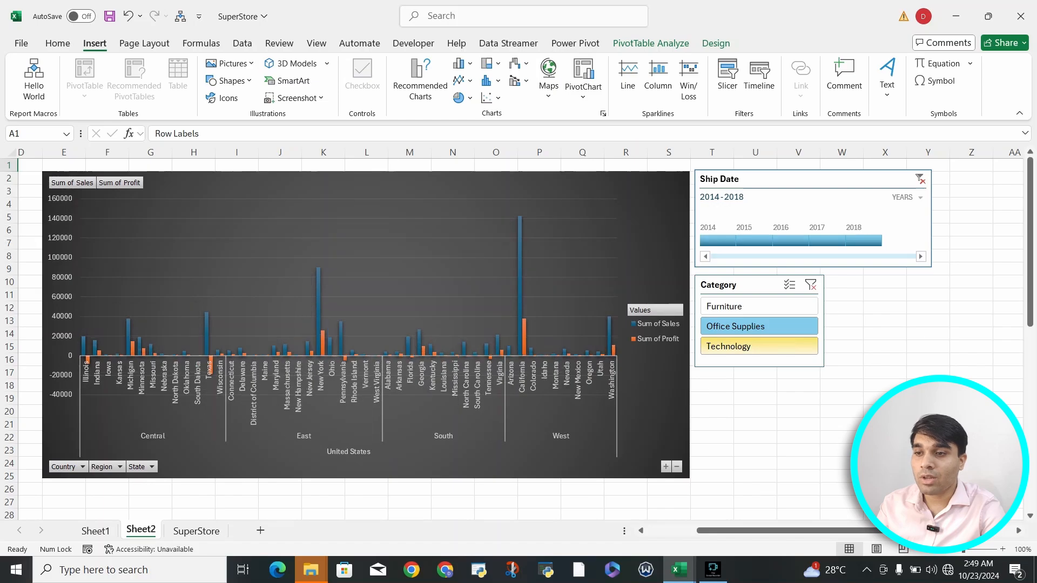
click(759, 347)
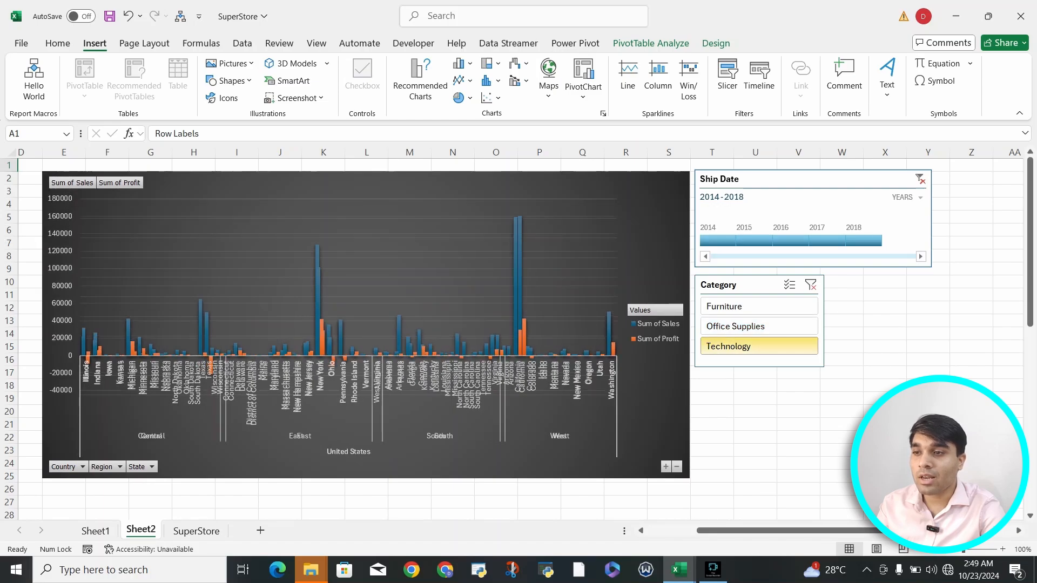
Step: Filter to 2018 ship dates and Furniture, showing Sales 2864.4068 across six states
click(863, 240)
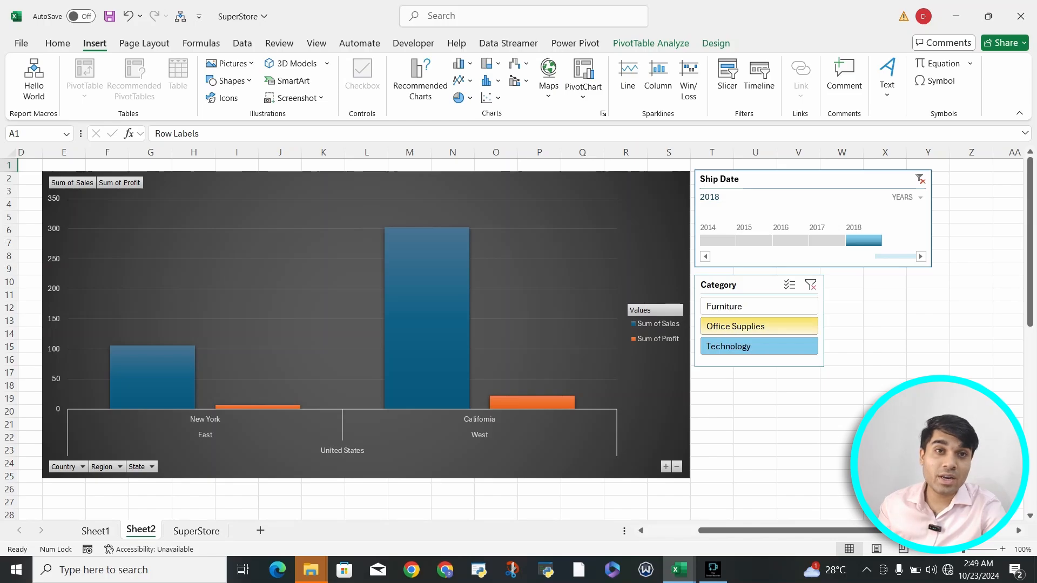
click(759, 326)
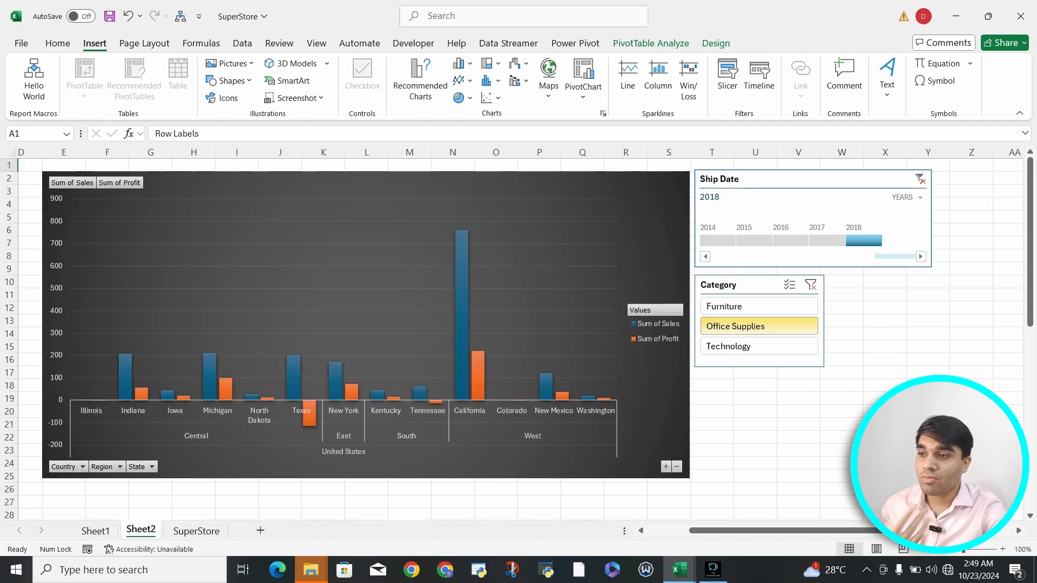
click(758, 306)
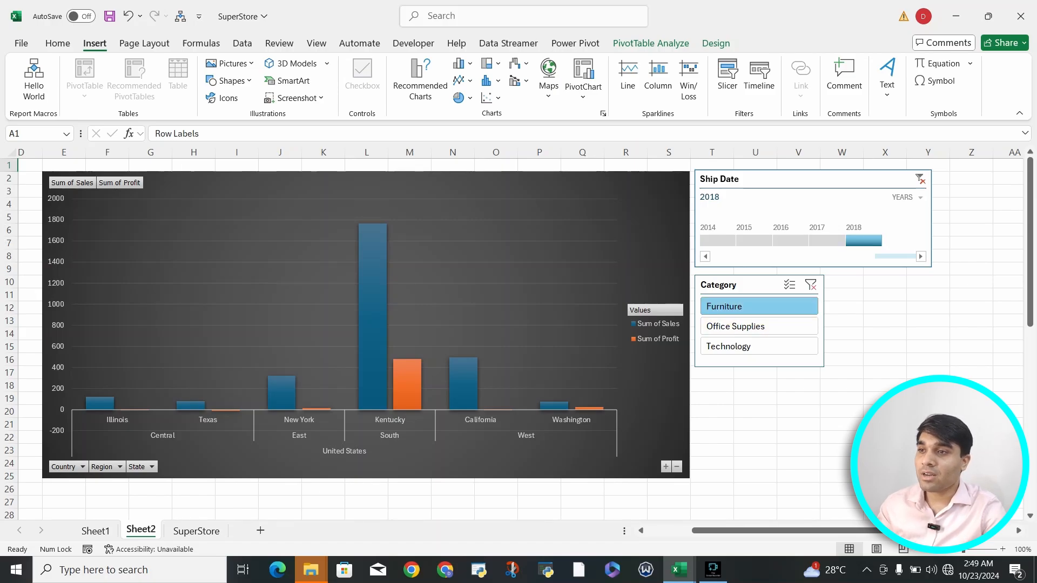
click(652, 244)
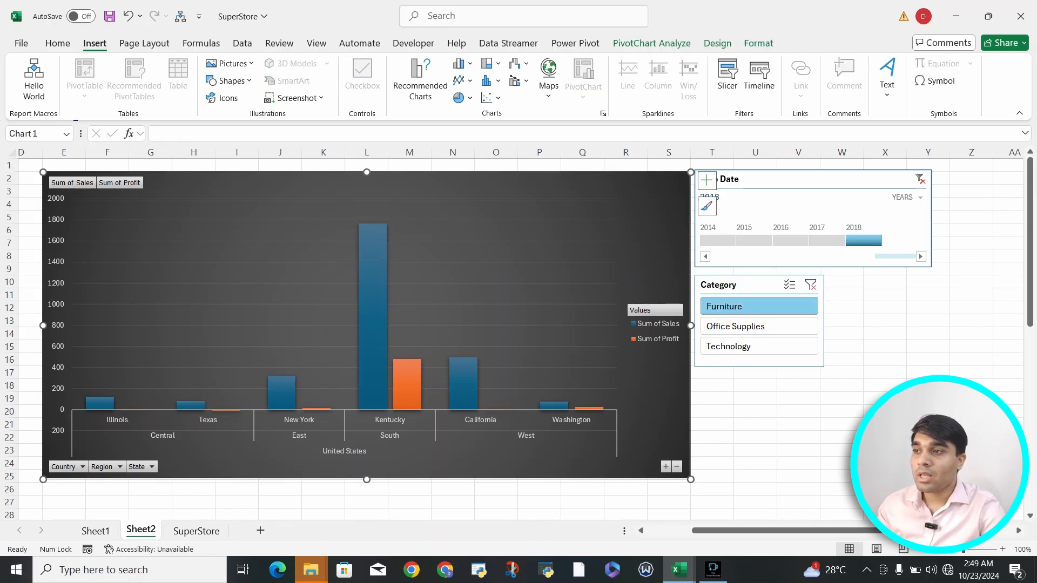
click(196, 530)
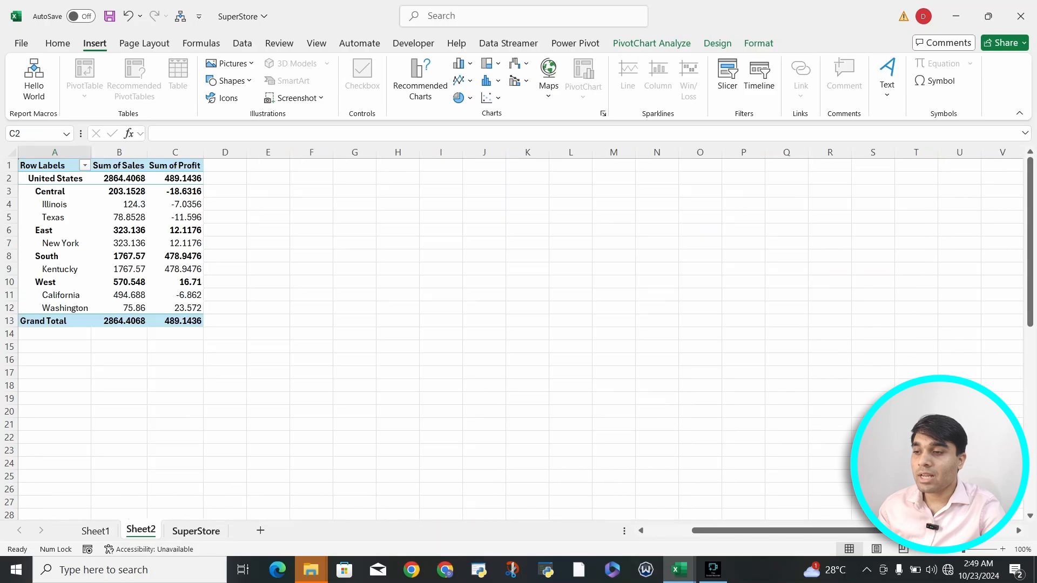
Step: Insert a PivotChart on a new worksheet from the SuperStore data range A1:T9995
drag(53, 166, 709, 282)
click(141, 531)
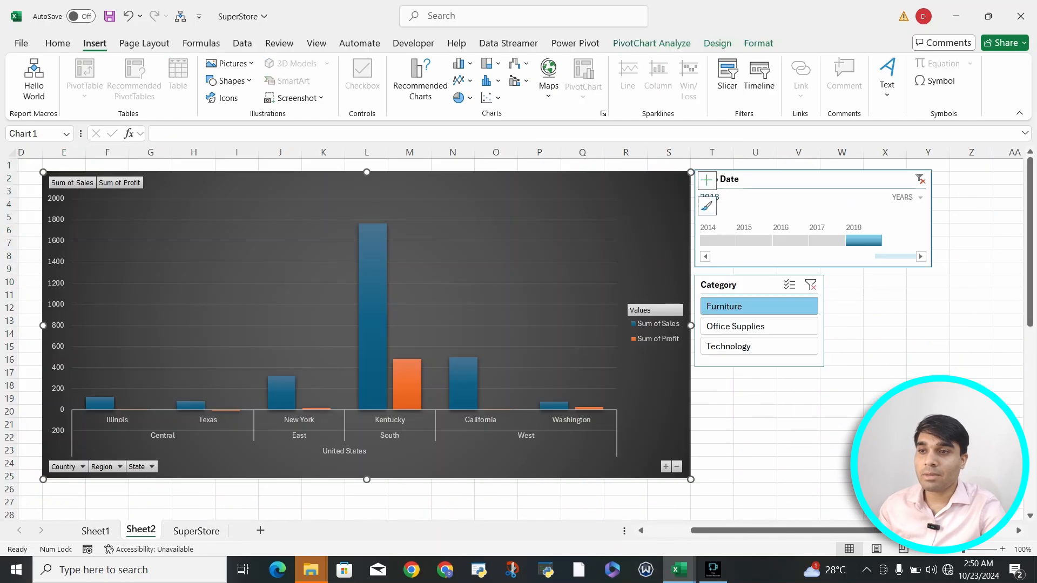
click(196, 530)
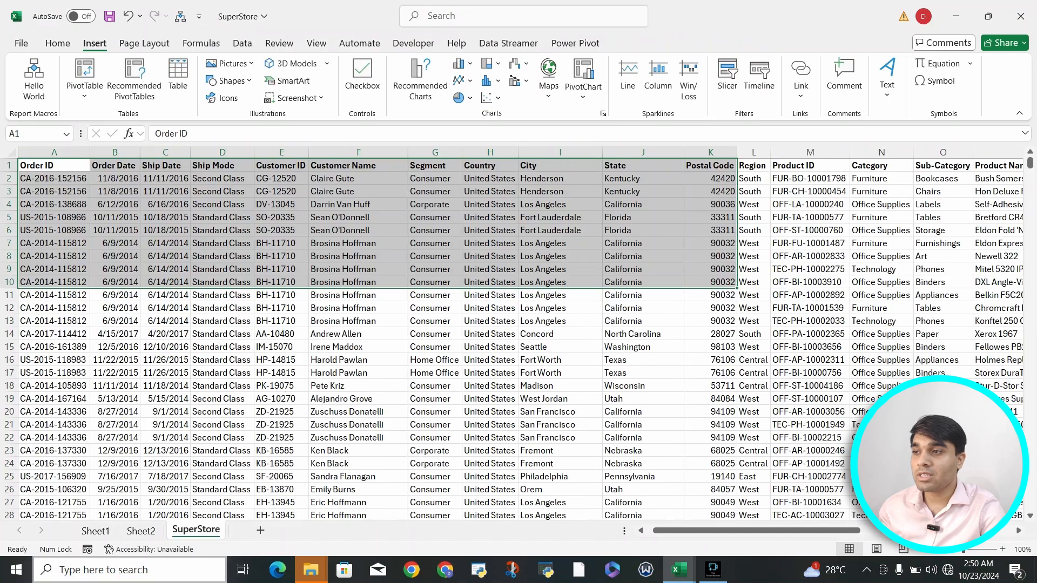
click(54, 165)
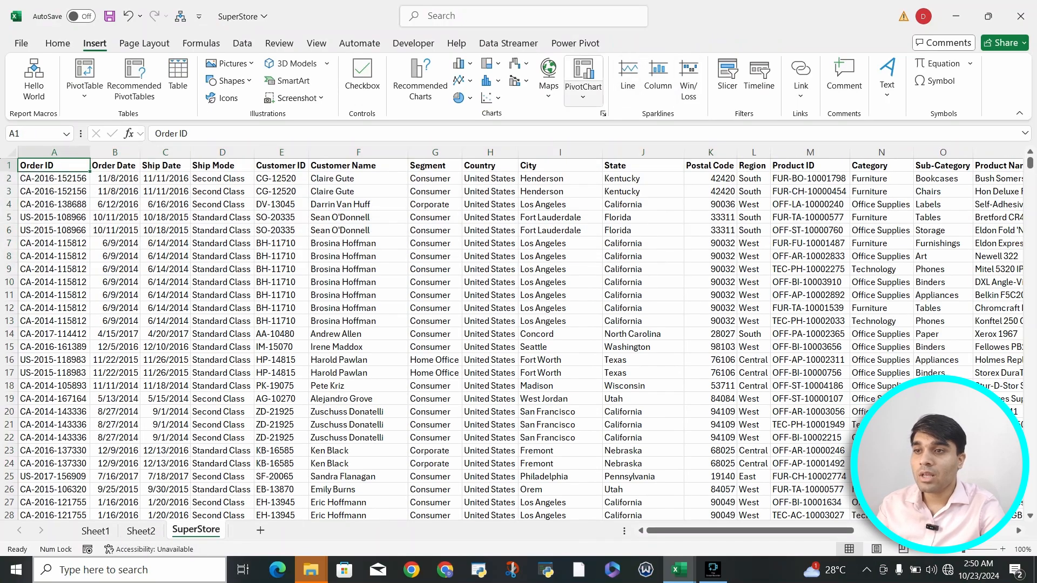
click(583, 93)
click(606, 117)
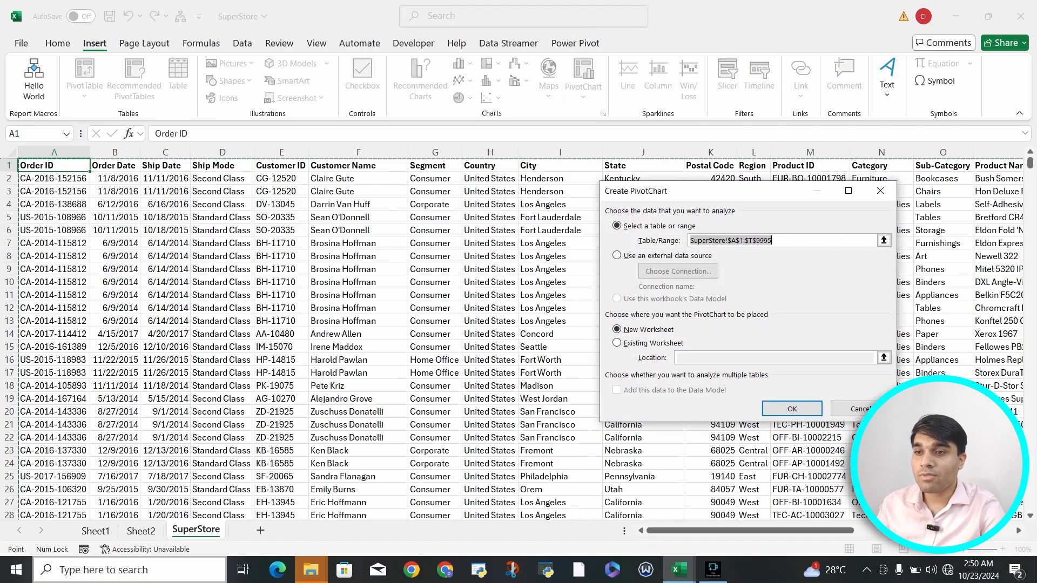
click(792, 409)
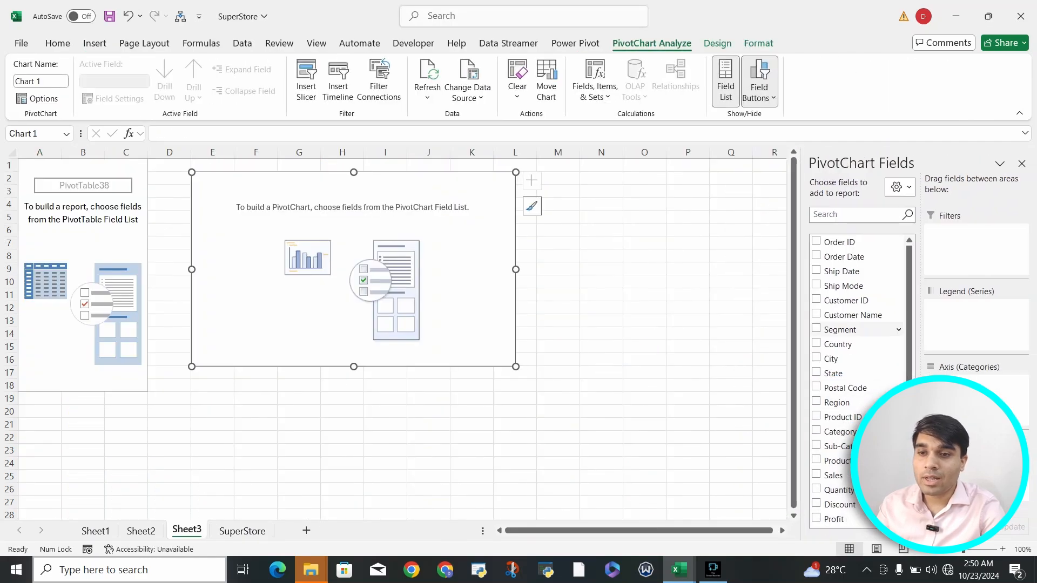
scroll(858, 373, down, 1)
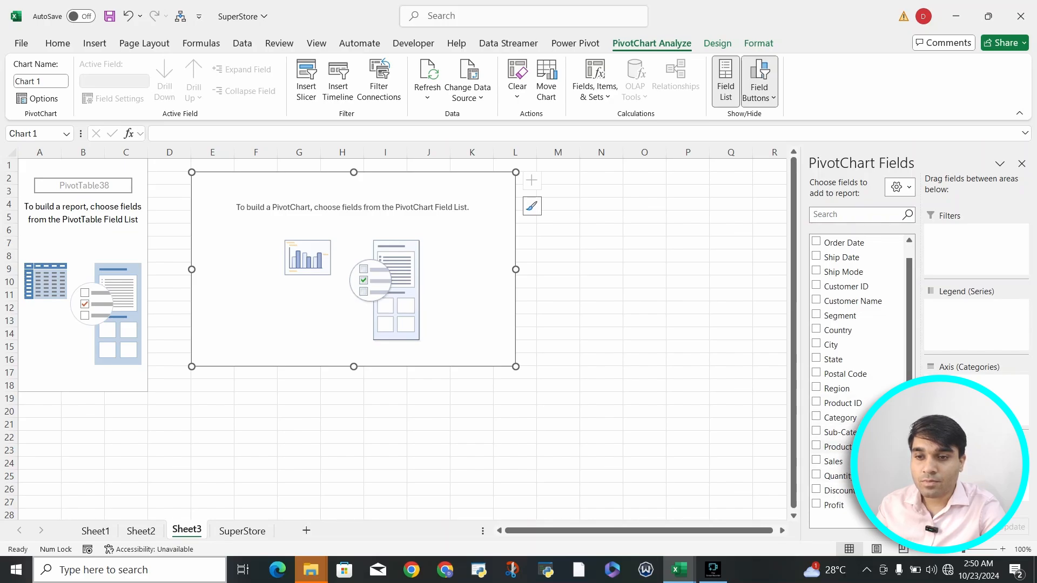
mouse_move(909, 389)
mouse_down()
mouse_move(909, 375)
mouse_move(908, 388)
mouse_up()
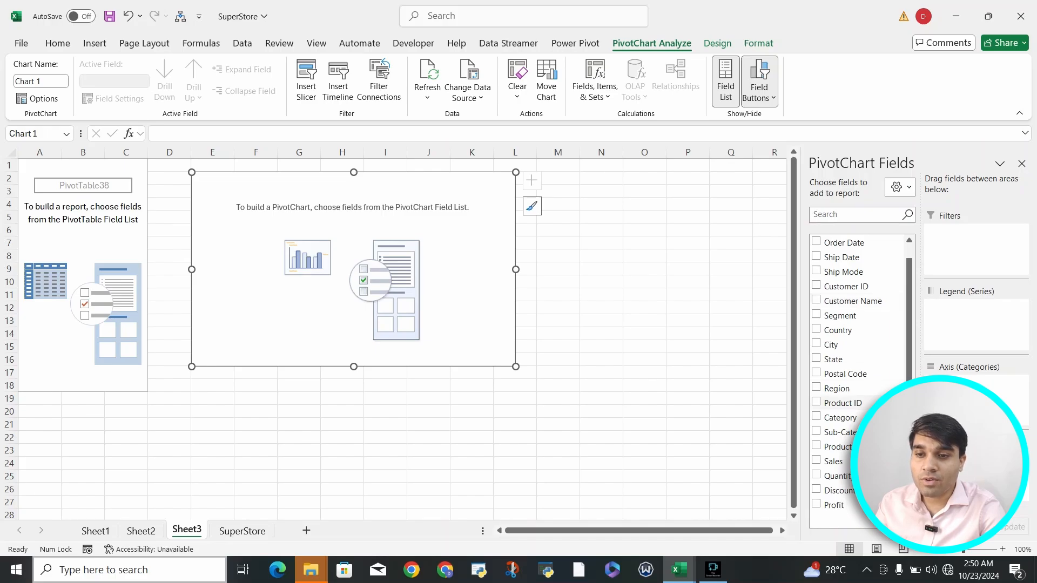
Step: Chart Sum of Sales by Product ID and stretch the chart wider
click(816, 402)
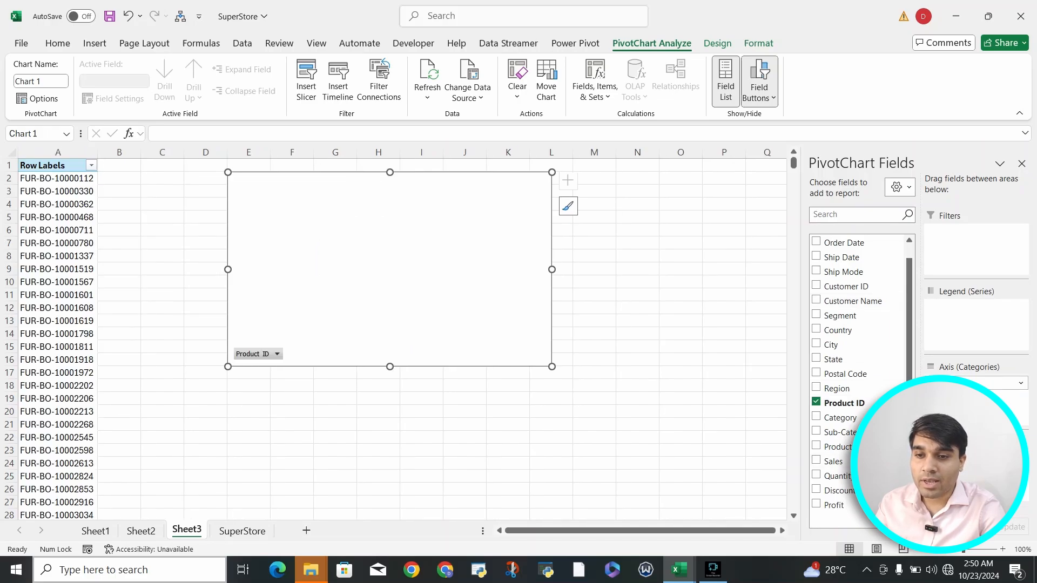
click(816, 461)
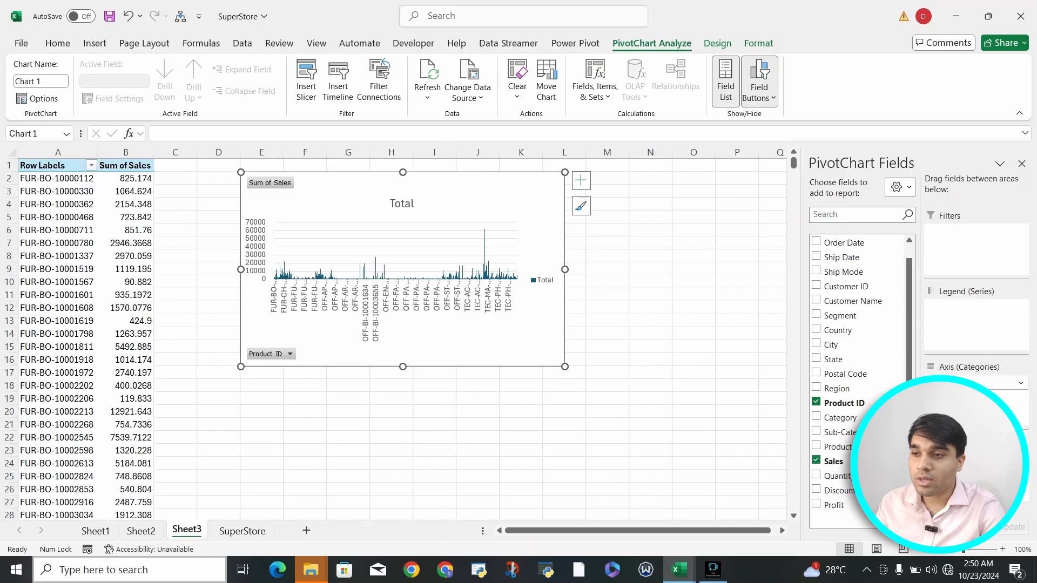
drag(564, 366, 792, 382)
scroll(415, 345, right, 1)
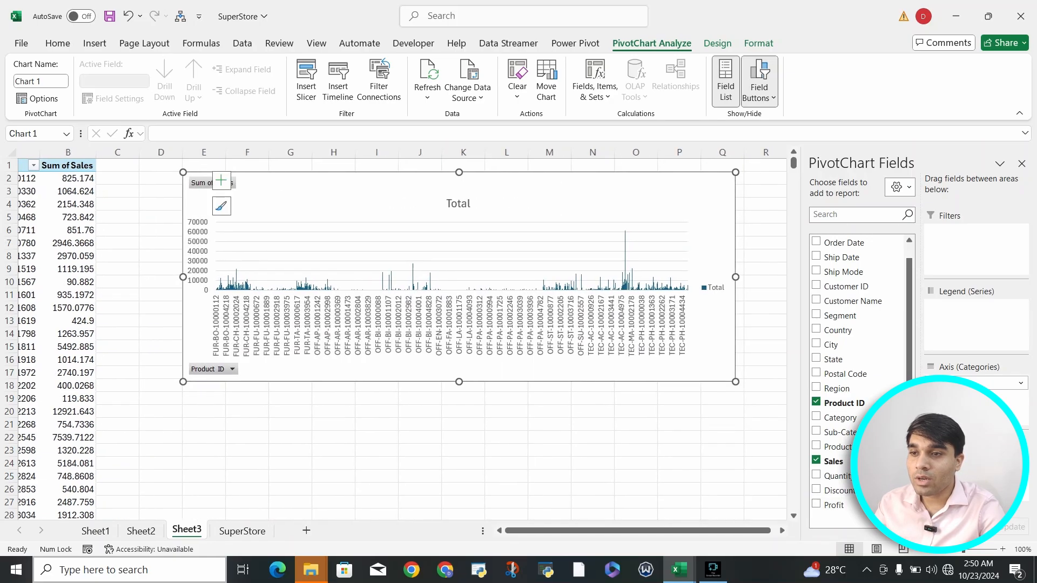
scroll(416, 345, left, 1)
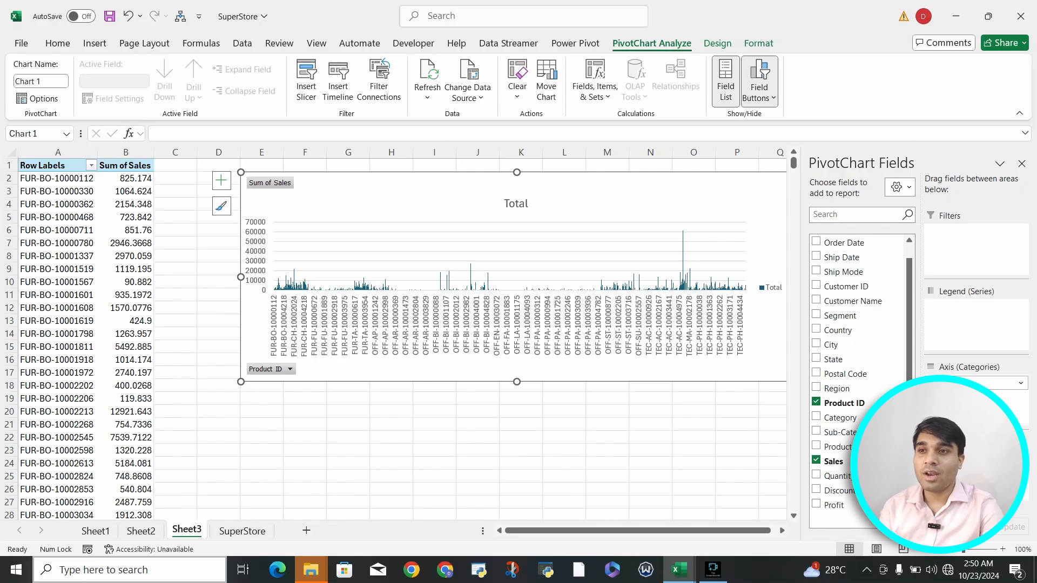
click(717, 43)
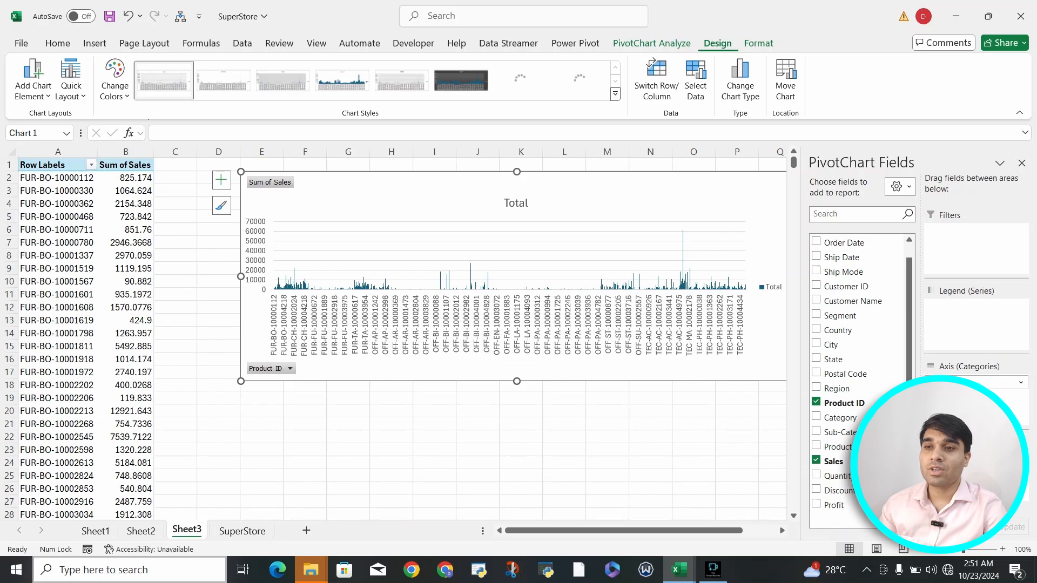
click(657, 81)
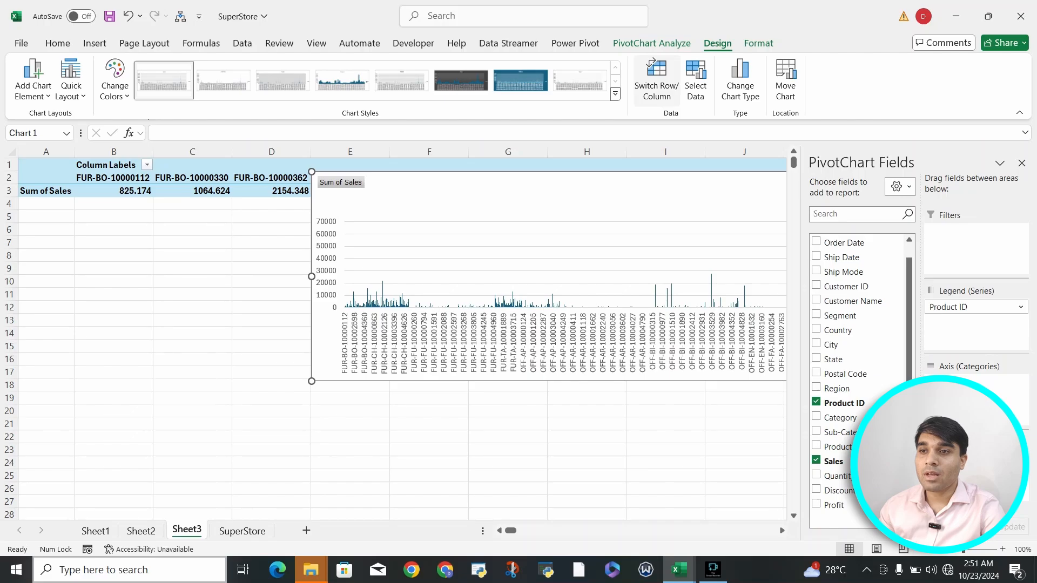
click(656, 81)
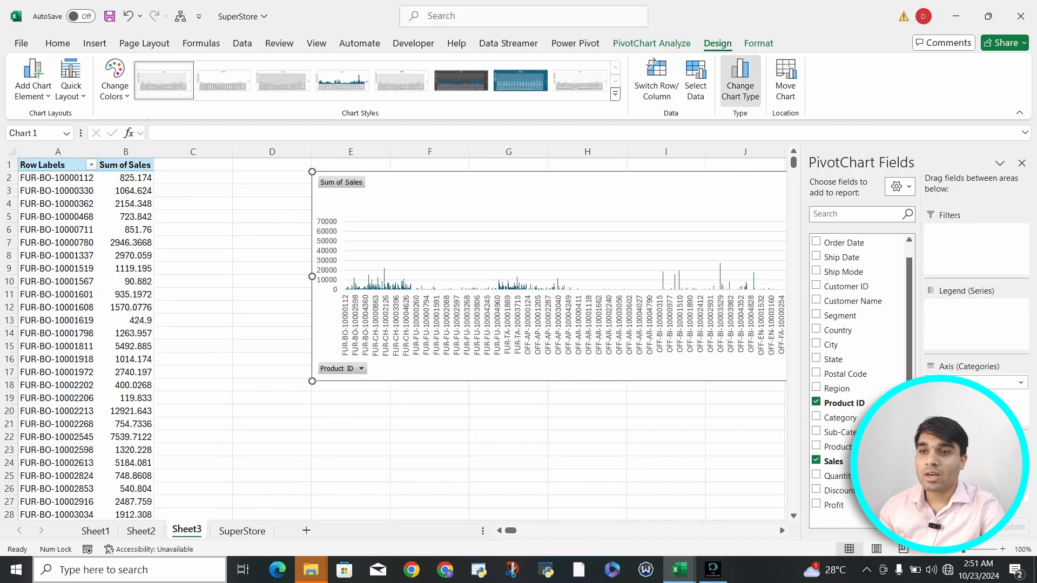
click(739, 81)
click(354, 177)
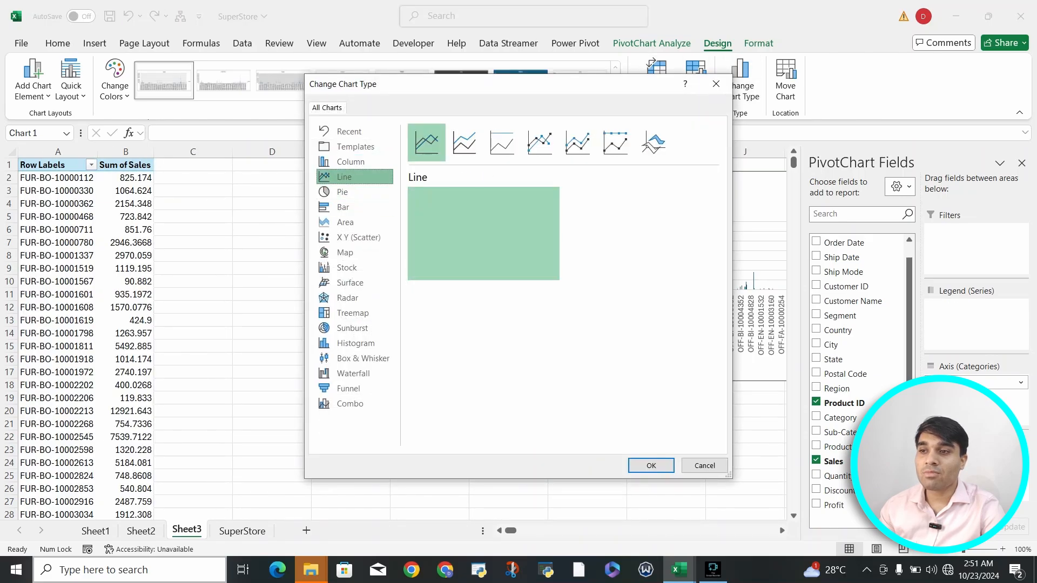
key(Down)
key(Down)
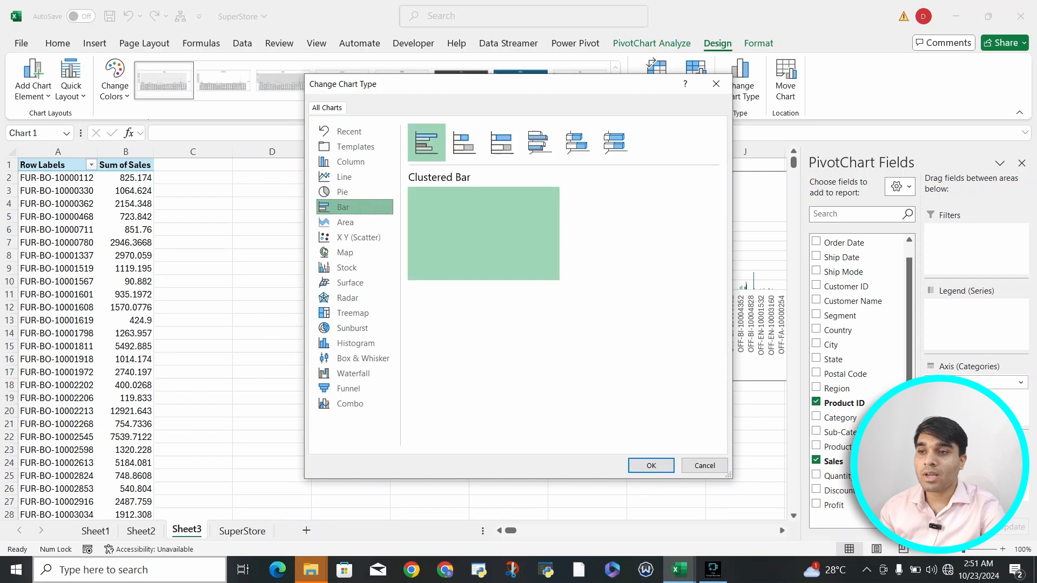
key(Down)
key(Down)
key(Down)
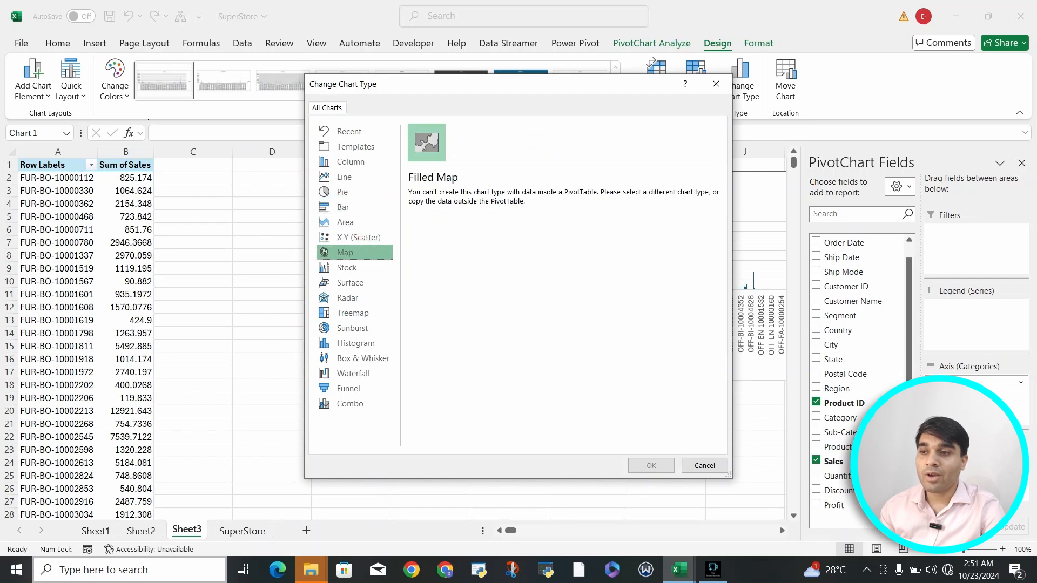
click(716, 84)
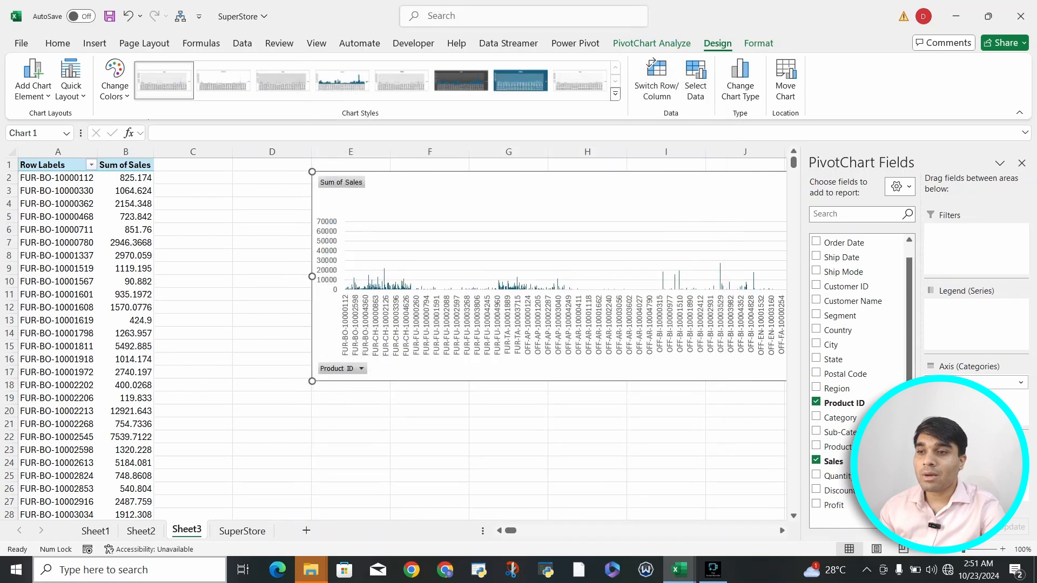
scroll(518, 335, down, 20)
scroll(518, 334, up, 20)
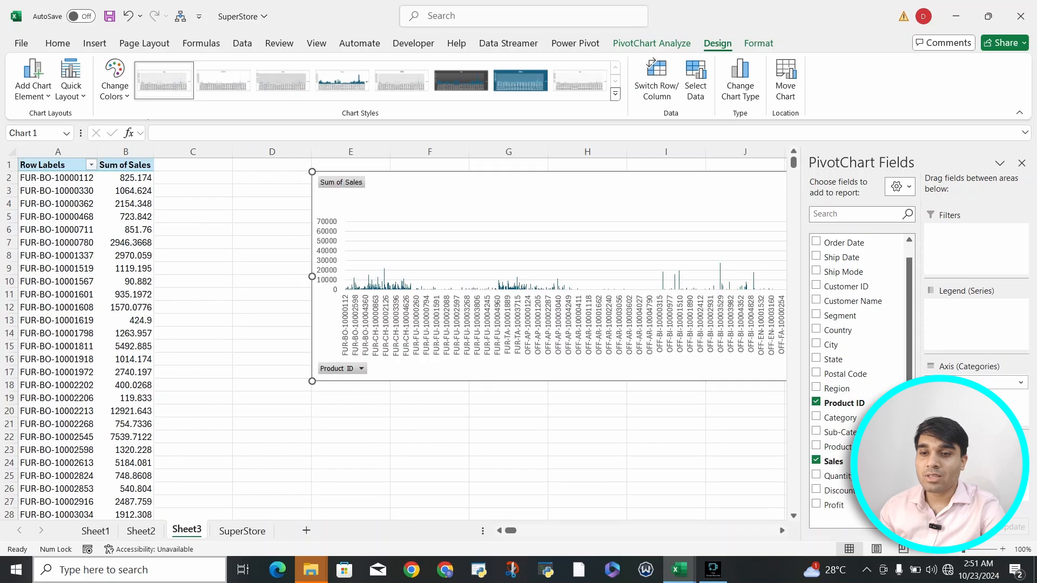
Step: Replace Product ID with Category and Sub-Category, adding Profit and Quantity as values
click(815, 402)
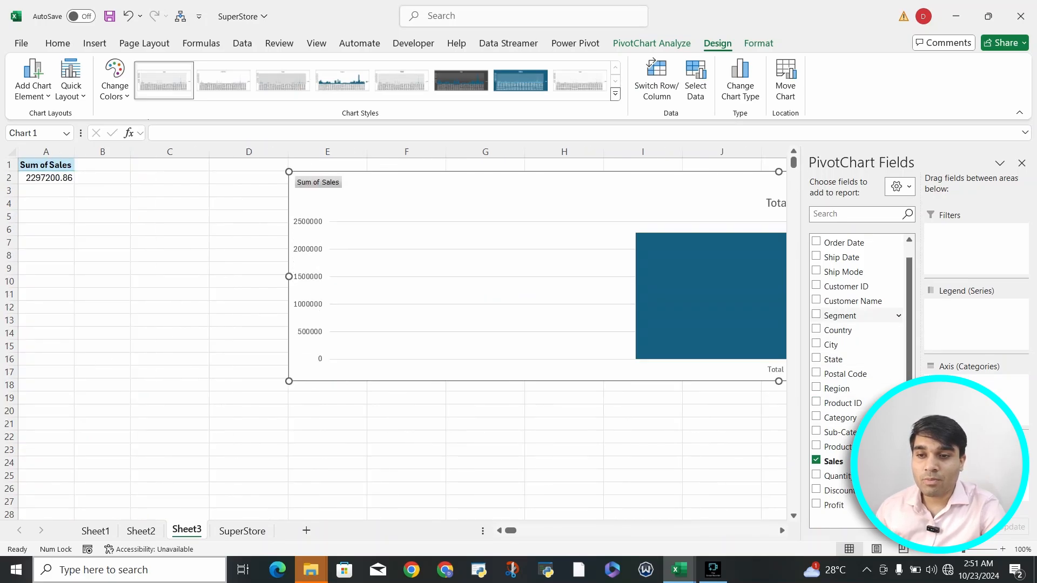
click(816, 416)
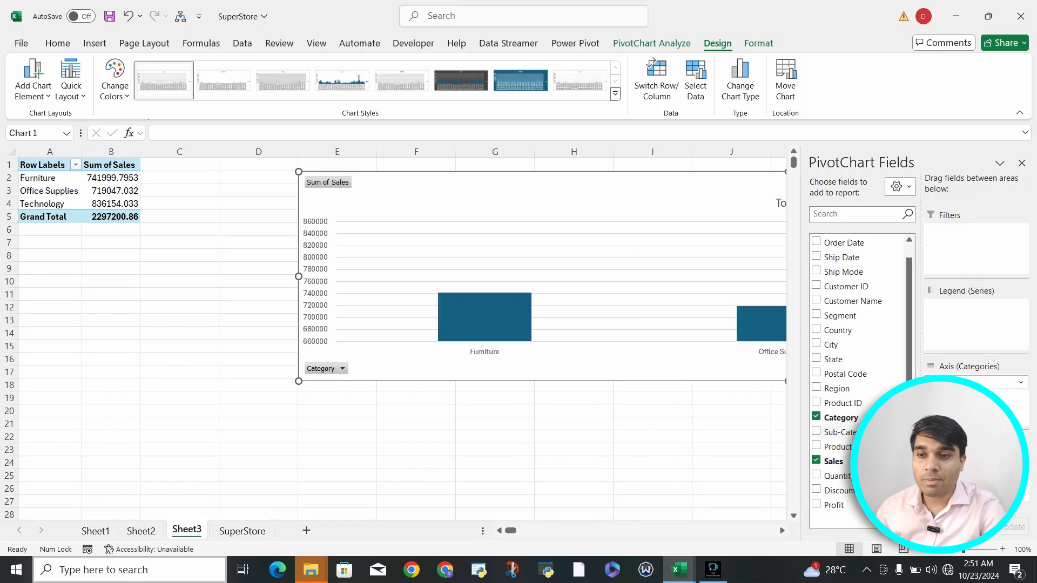
click(816, 430)
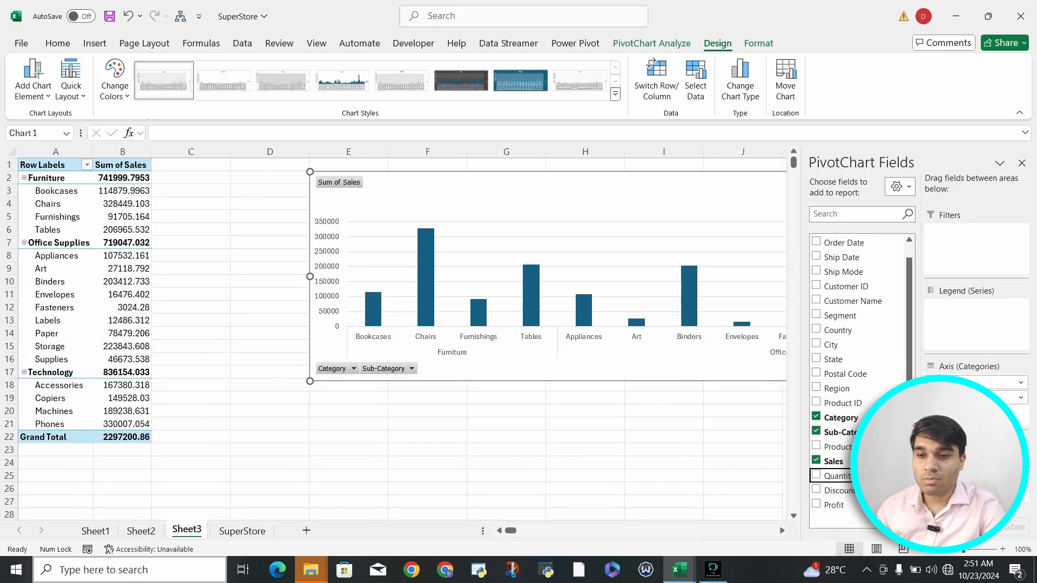
click(816, 504)
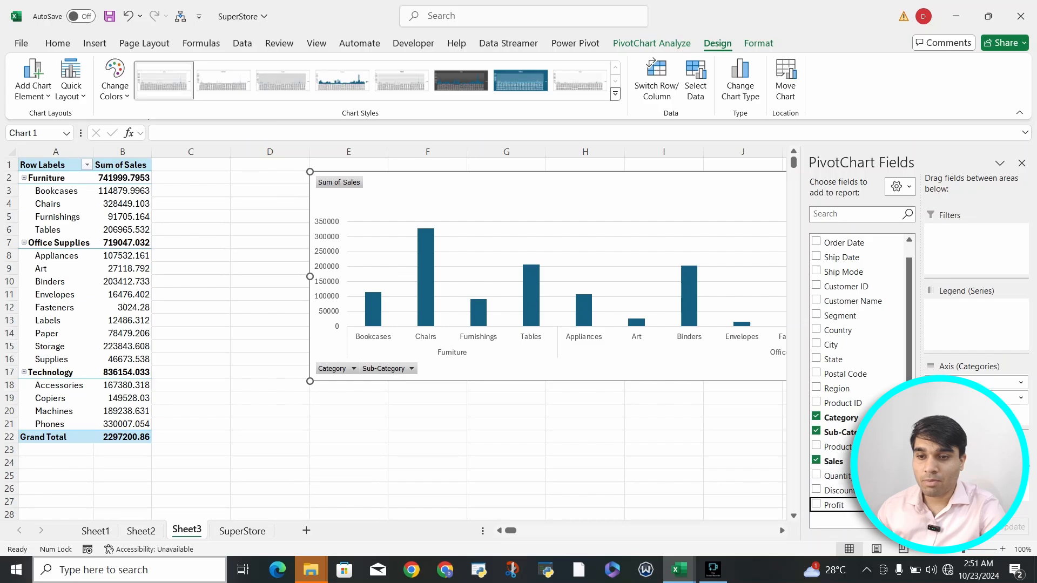
click(816, 475)
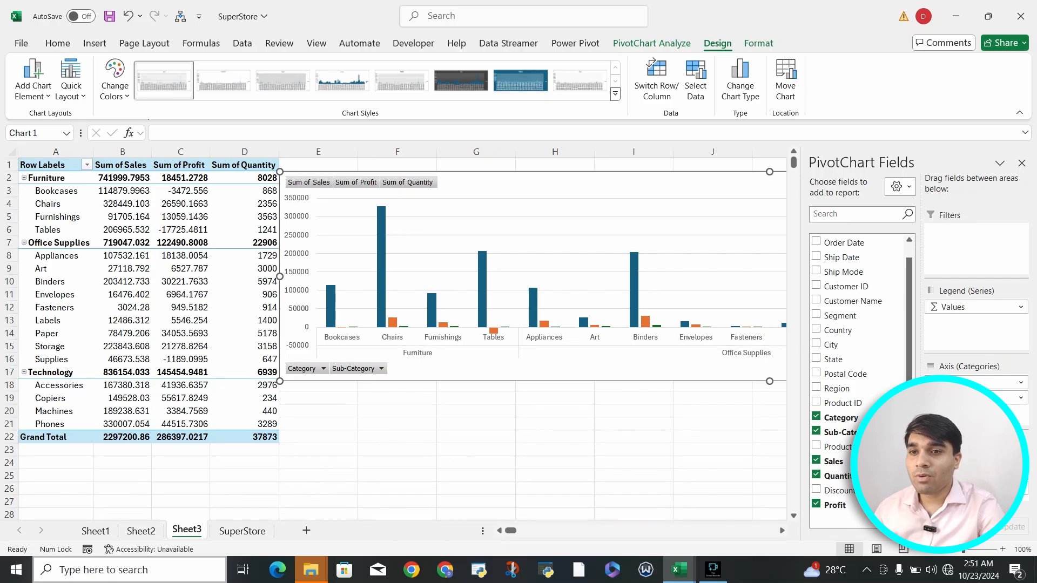
Step: Hide the field list and make the chart Combo: Sales and Profit columns, Quantity line on a secondary axis
click(1021, 163)
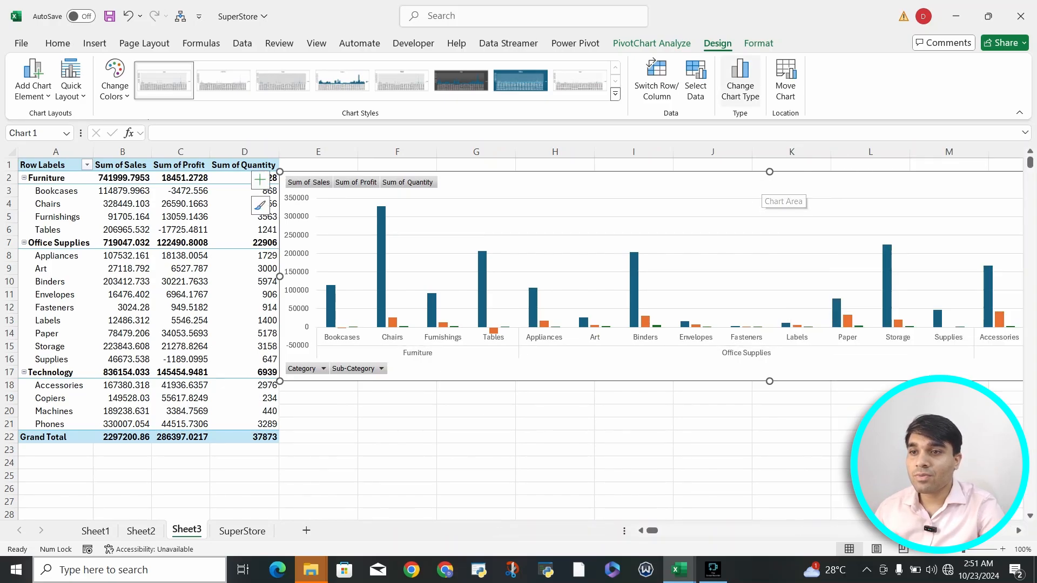
click(739, 78)
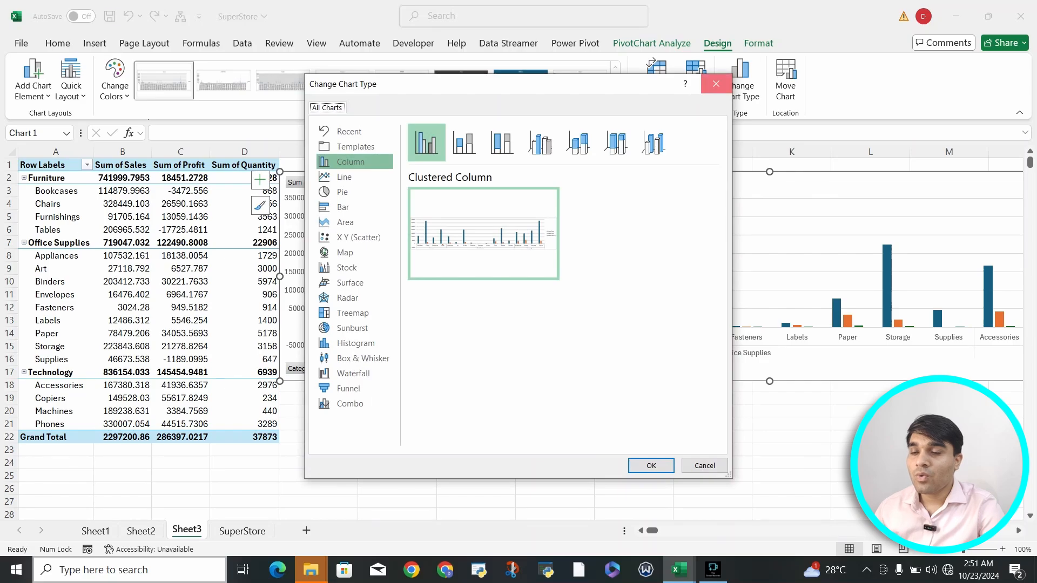
click(716, 84)
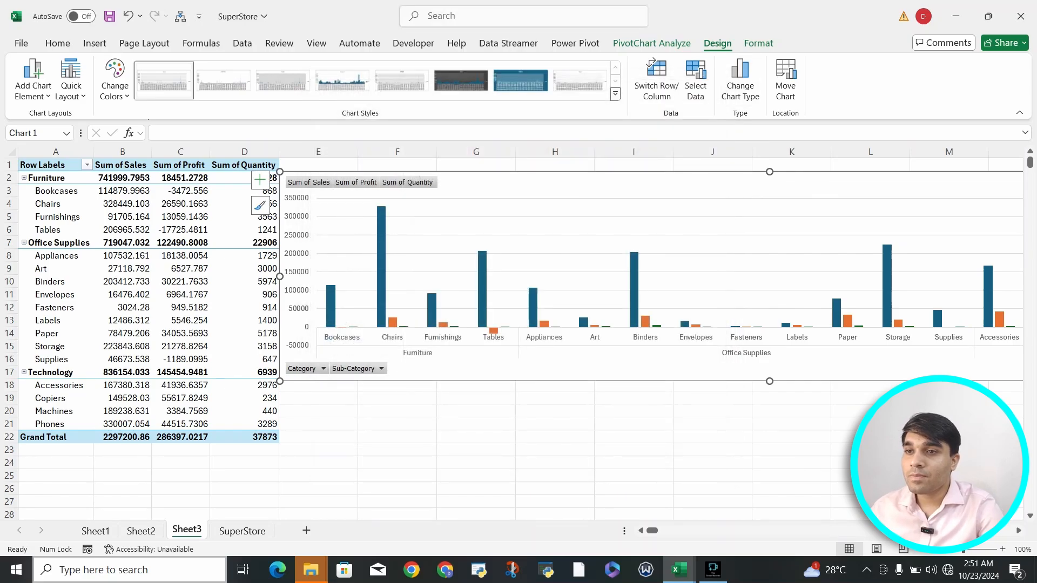
click(740, 78)
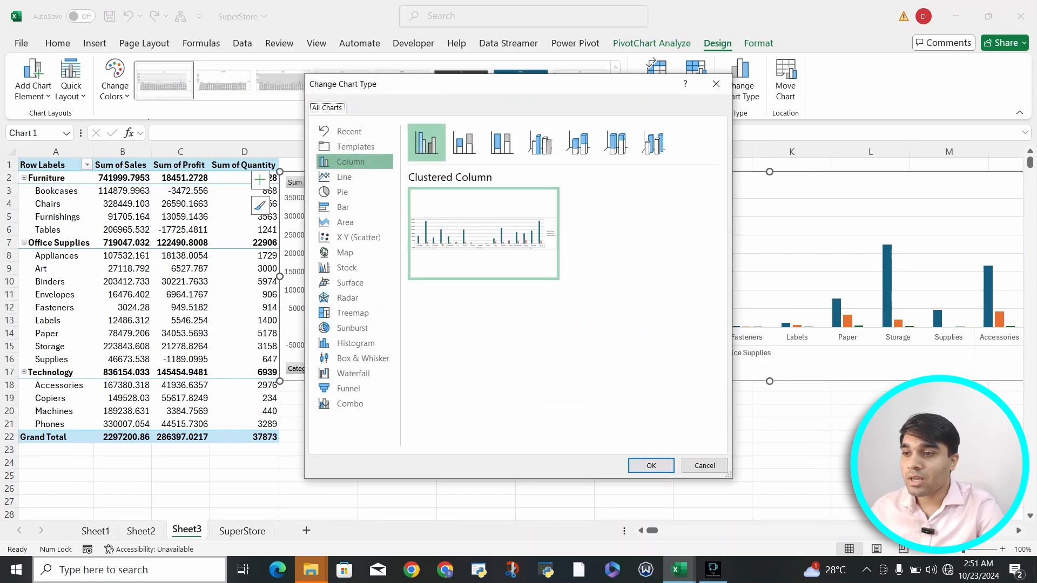
click(350, 404)
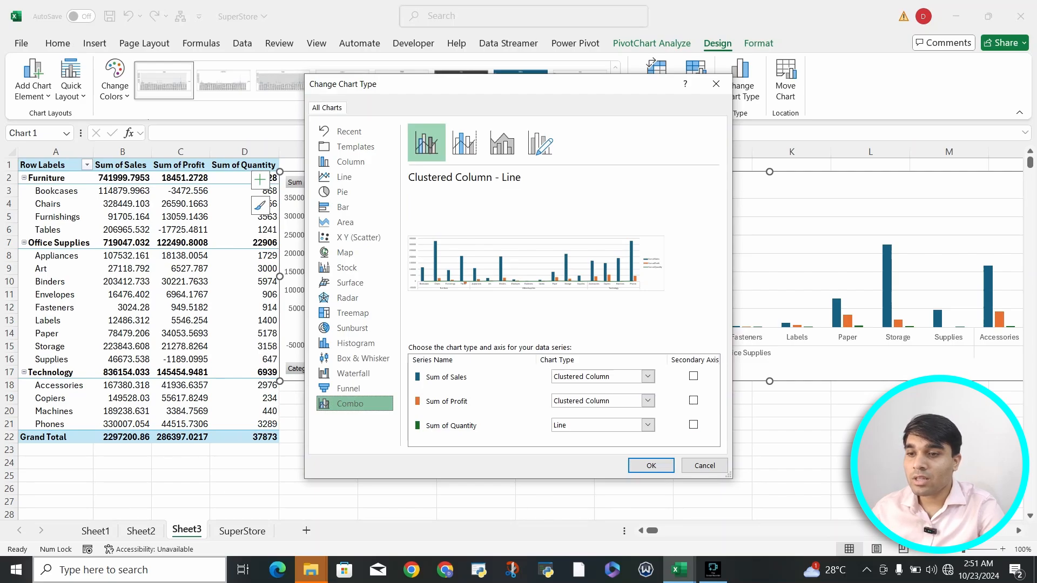
click(693, 425)
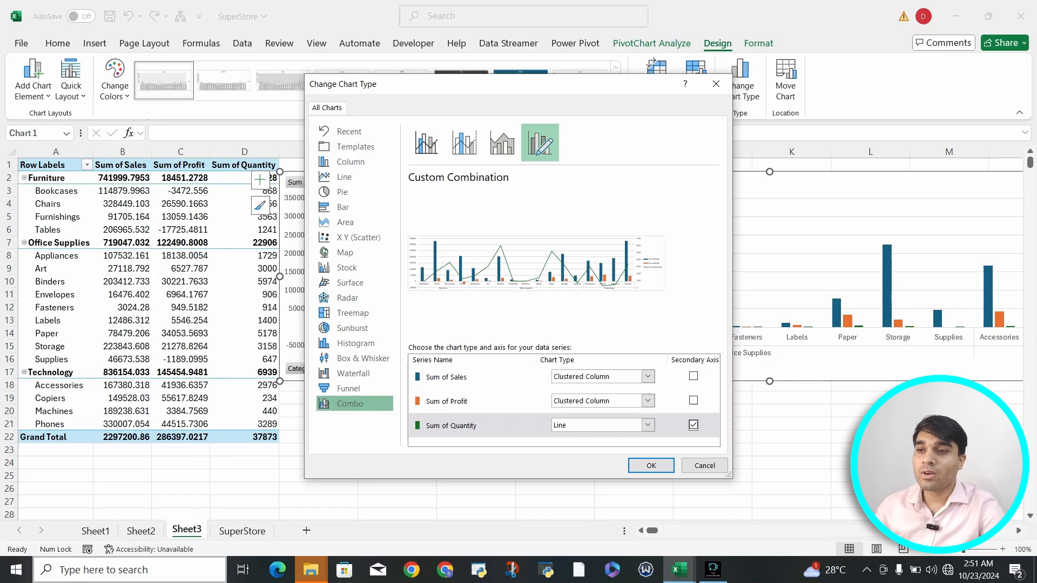
click(651, 465)
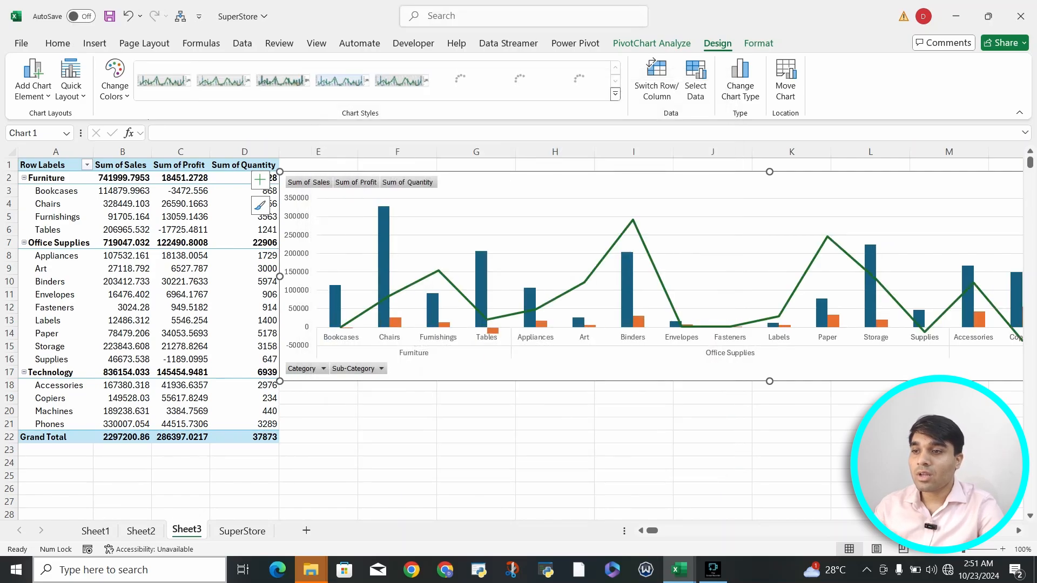
Step: Check the Sales column and Quantity line series, then move the chart slightly up beside the pivot table
click(383, 263)
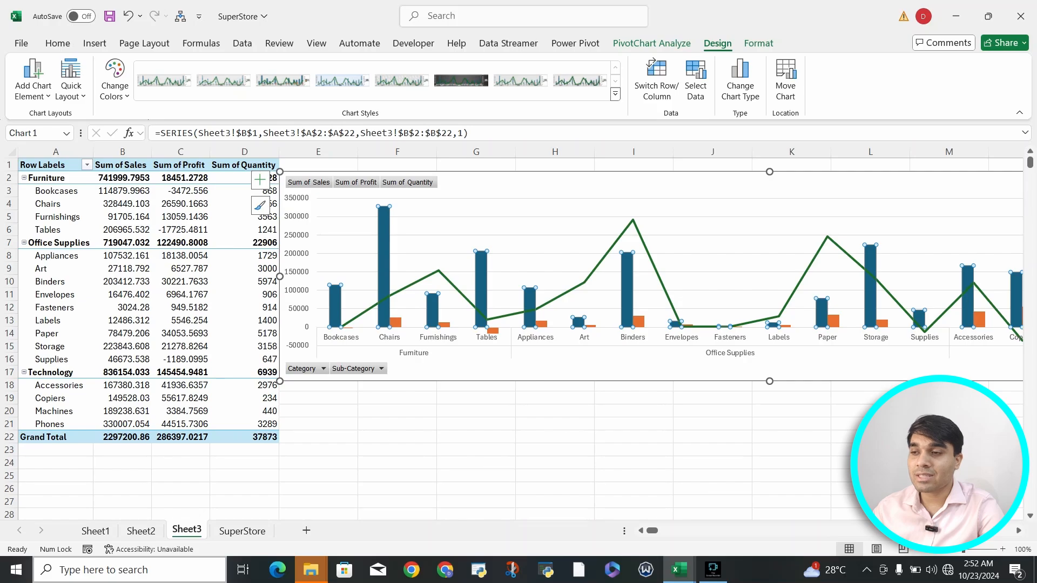
click(414, 284)
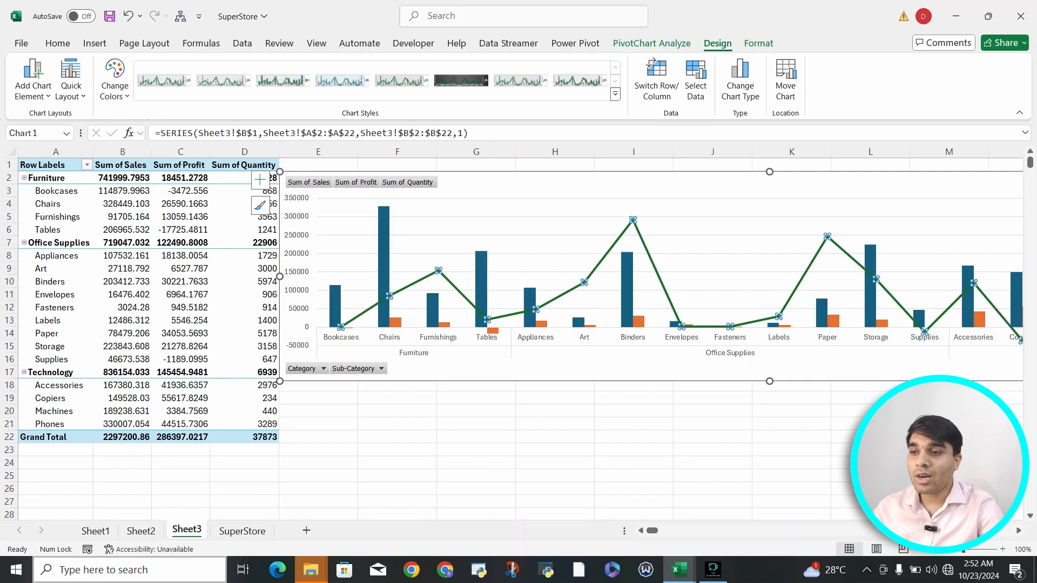
scroll(518, 324, right, 5)
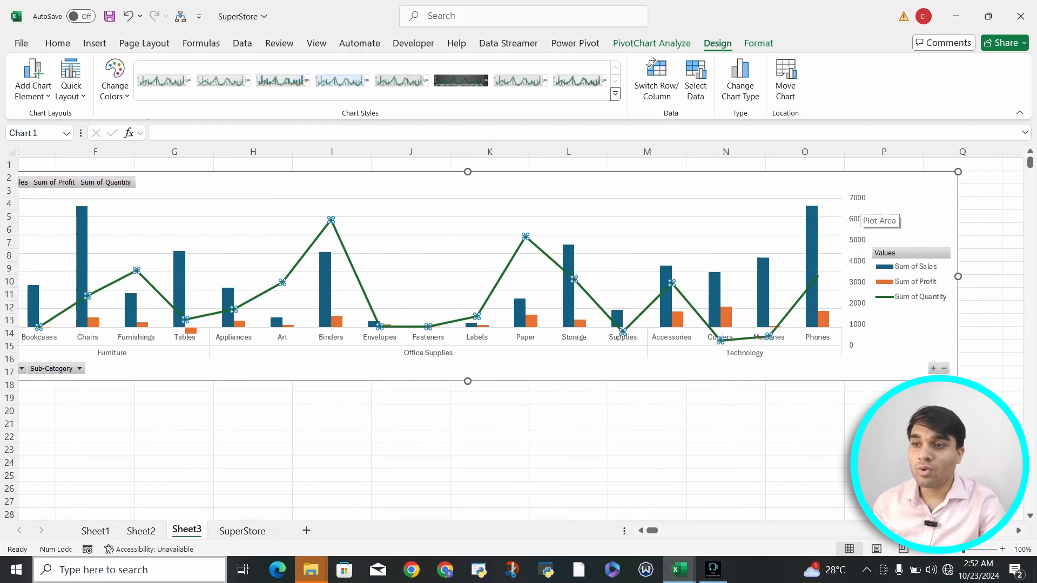
key(Escape)
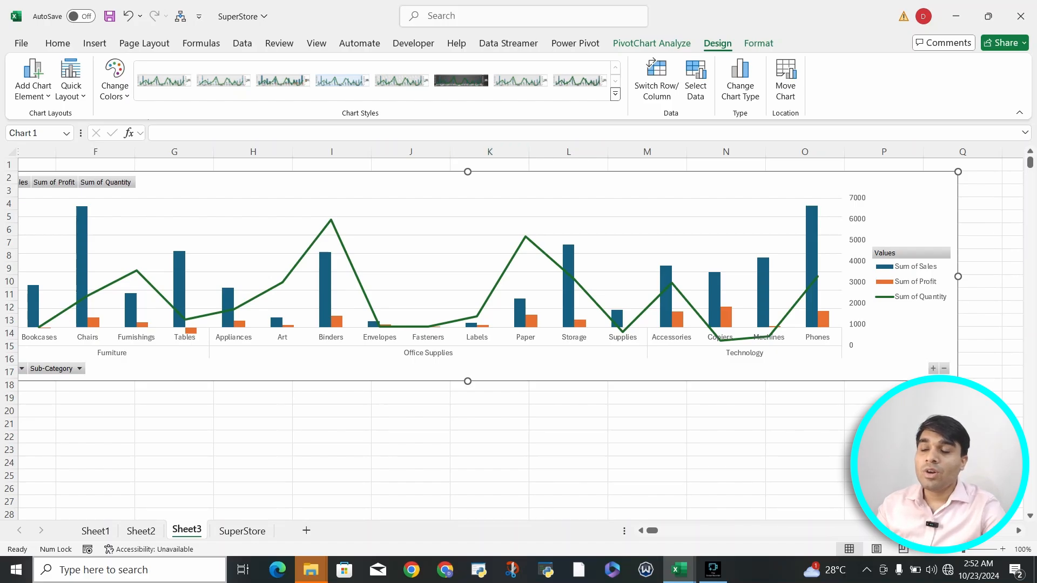
scroll(699, 188, left, 4)
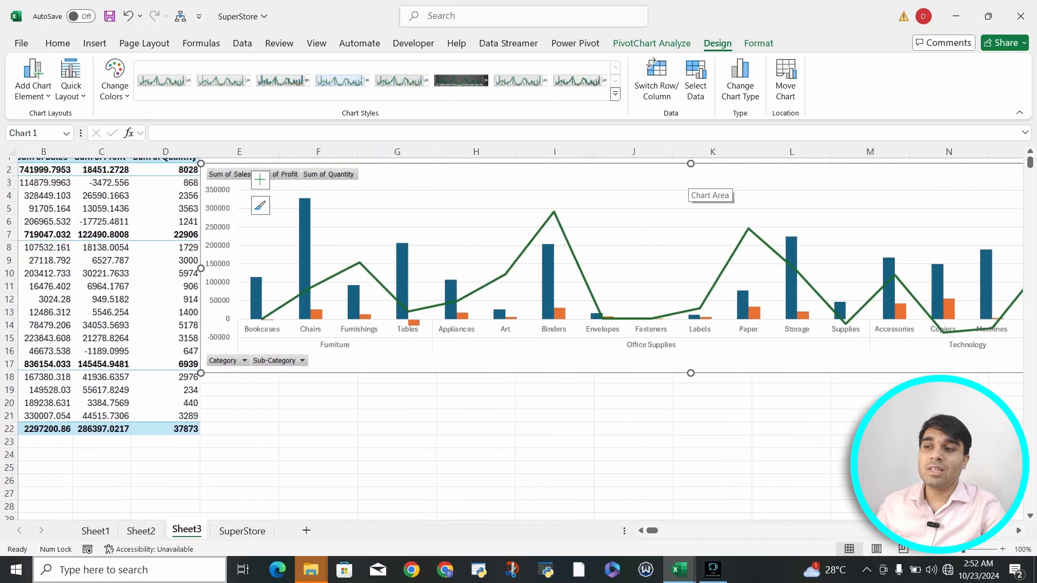
scroll(699, 188, left, 2)
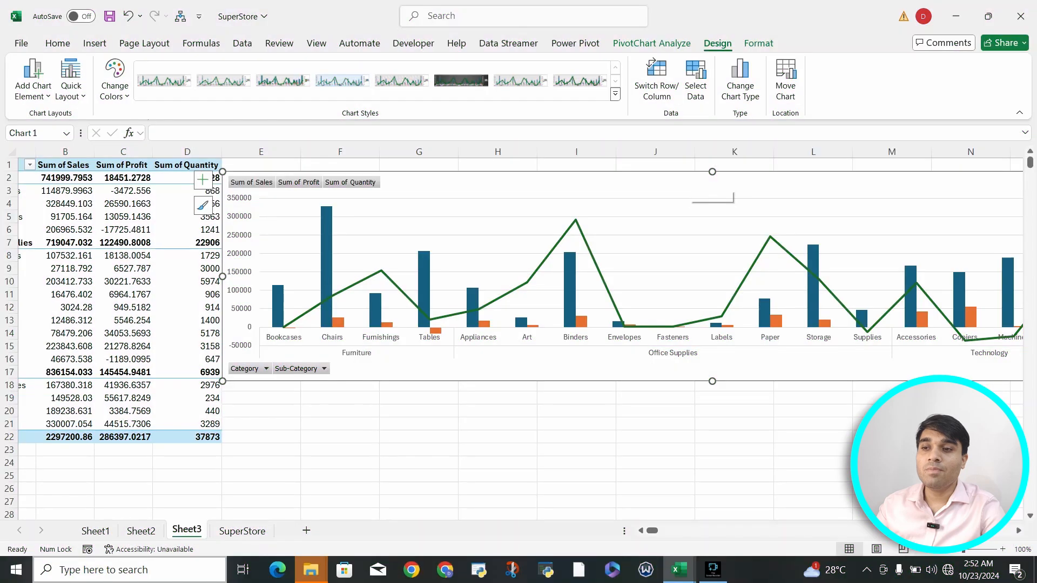
mouse_move(699, 187)
mouse_down()
mouse_move(722, 185)
mouse_move(701, 181)
mouse_up()
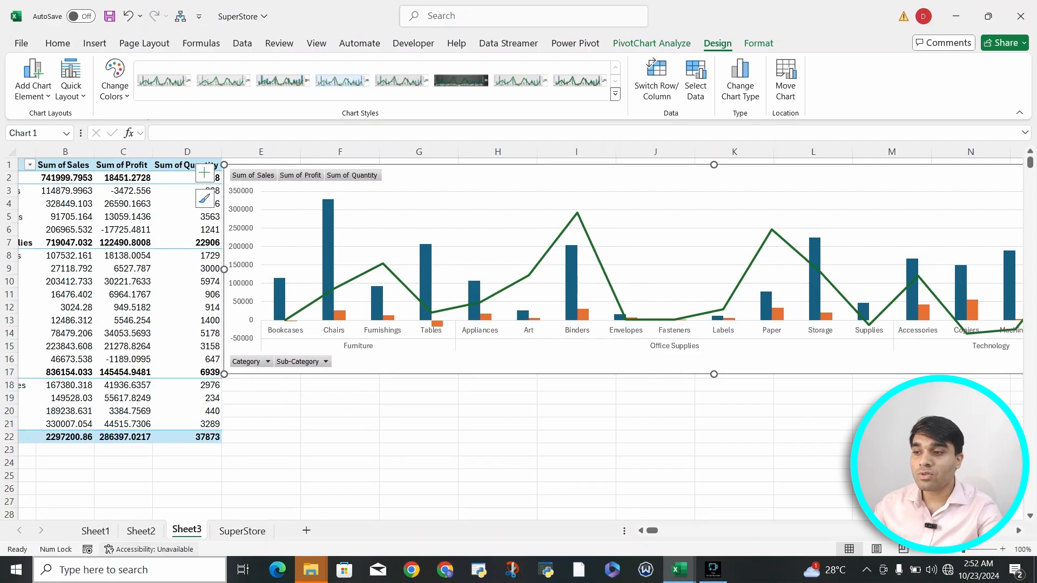
Step: Go to Sheet2 and filter its state chart's Ship Date timeline to 2014
click(141, 530)
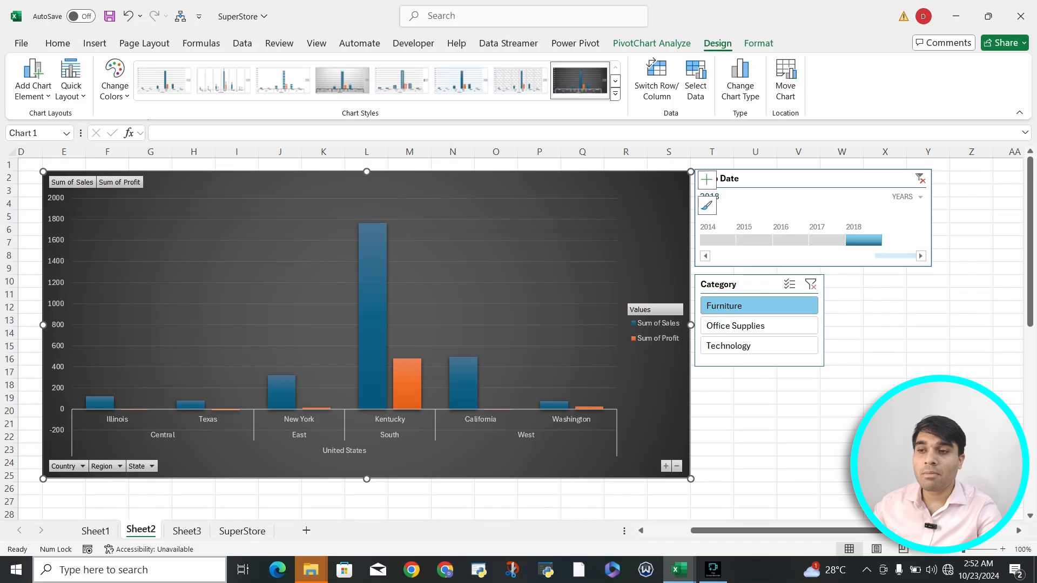
click(717, 240)
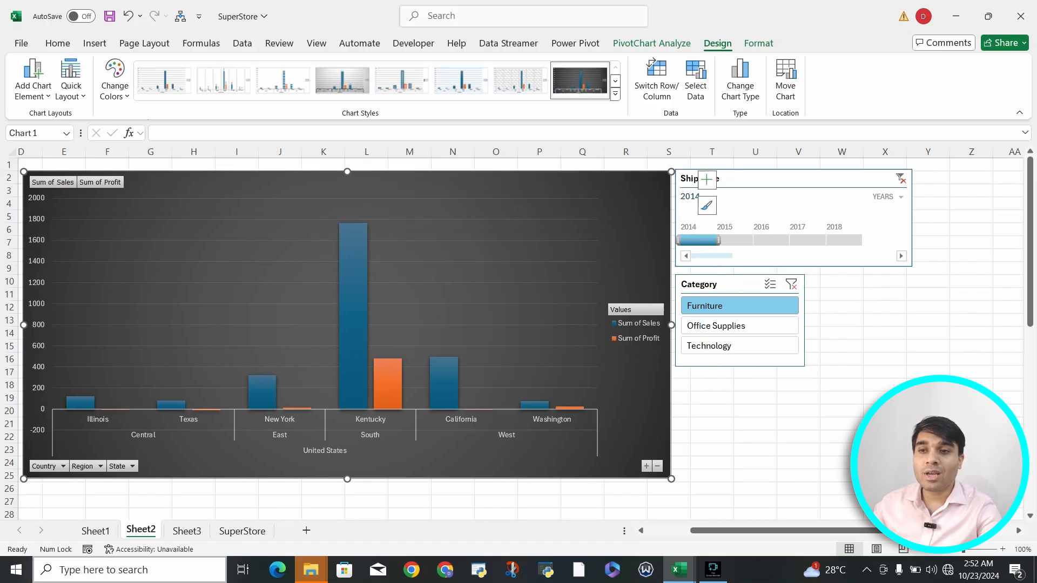